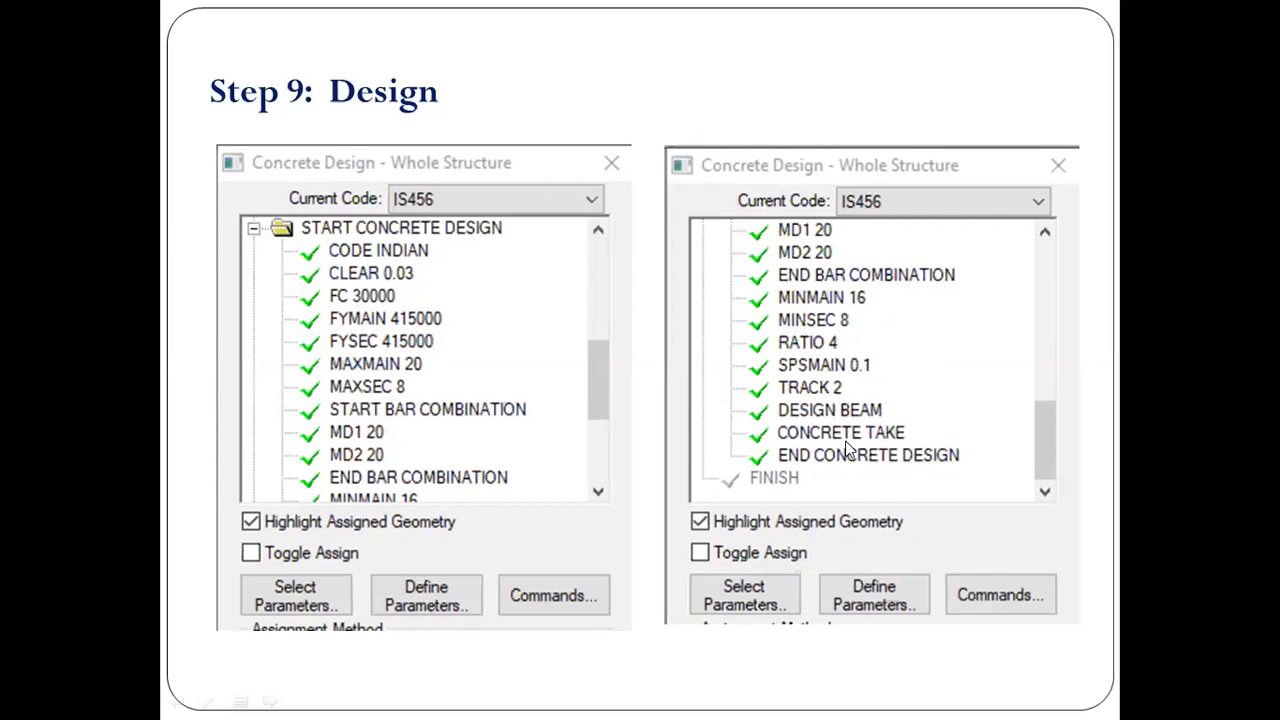
{"action": "left_click", "coordinate": [930, 462]}
{"action": "key", "text": "Left"}
{"action": "left_click", "coordinate": [560, 363]}
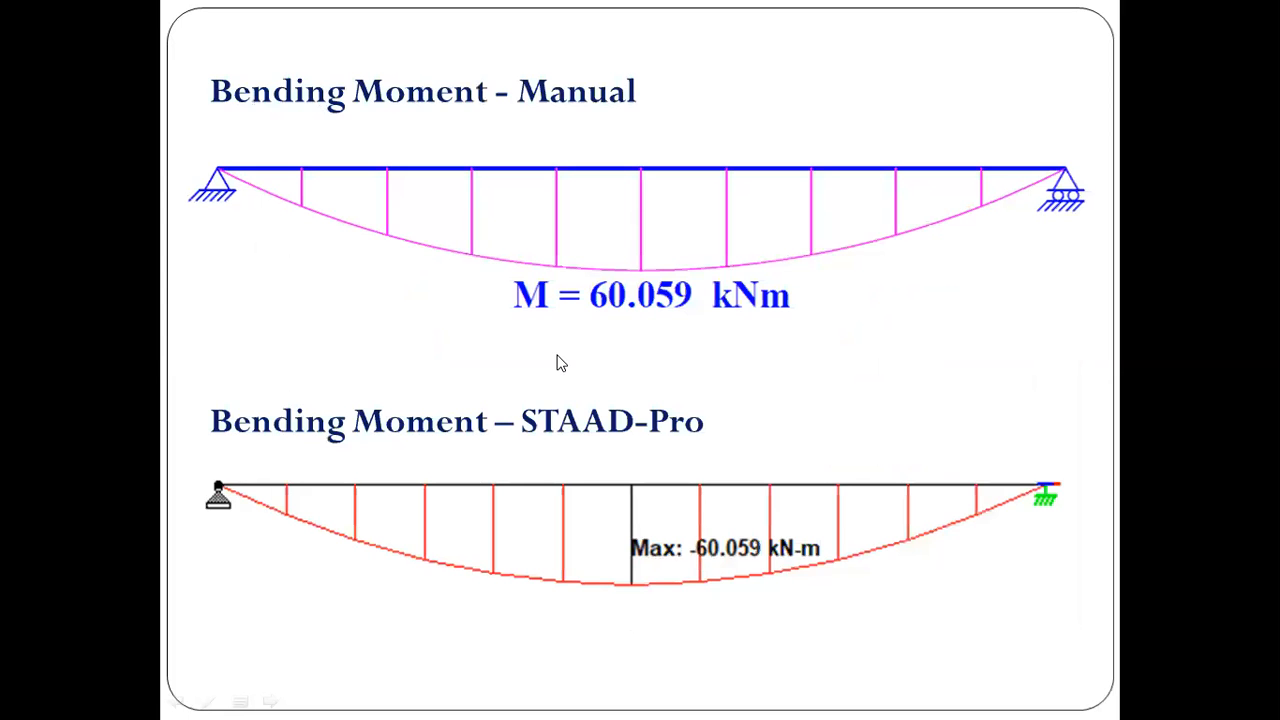
{"action": "left_click", "coordinate": [444, 357]}
{"action": "left_click", "coordinate": [444, 357]}
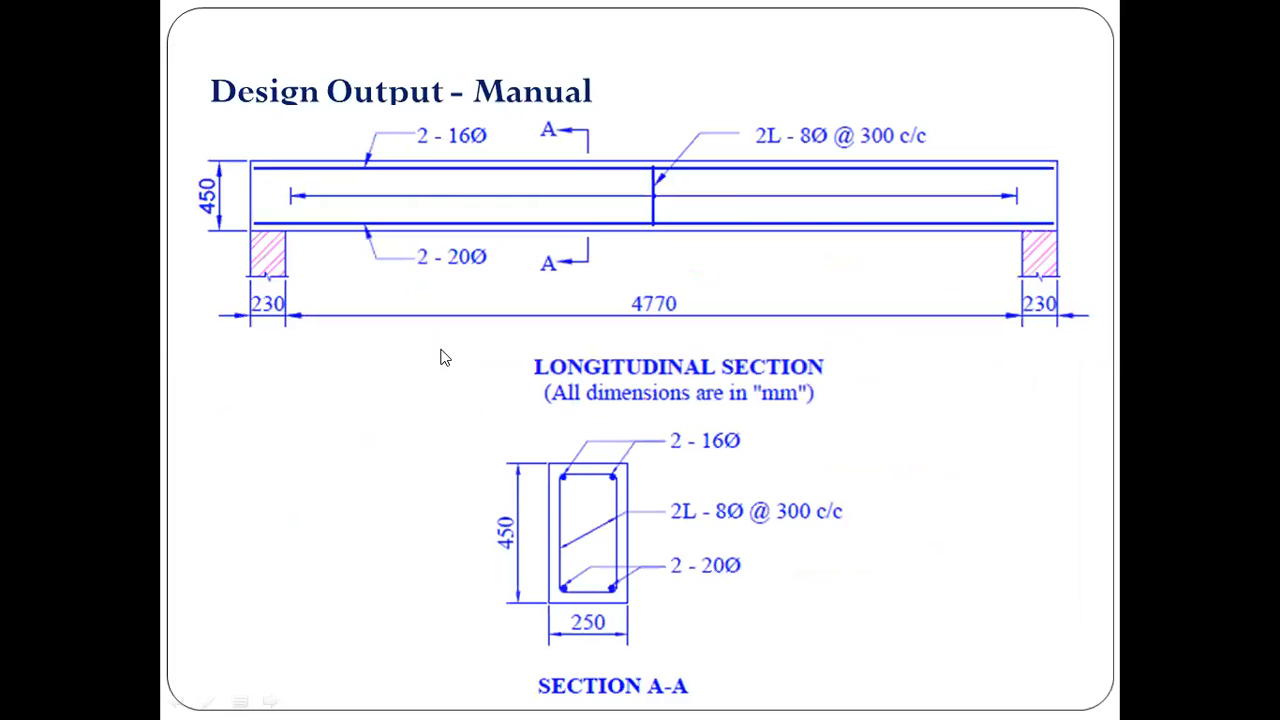
{"action": "left_click", "coordinate": [444, 357]}
{"action": "scroll", "coordinate": [444, 357], "scroll_direction": "up", "scroll_amount": 4}
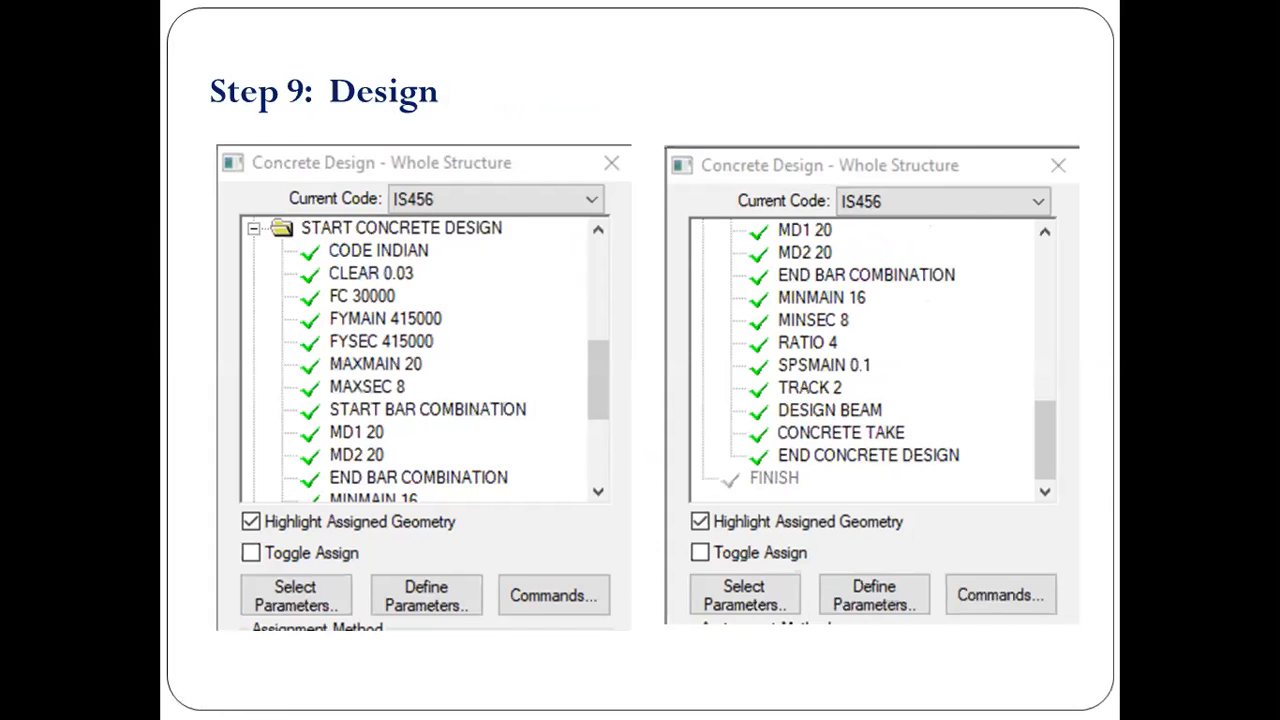
{"action": "scroll", "coordinate": [444, 357], "scroll_direction": "up", "scroll_amount": 1}
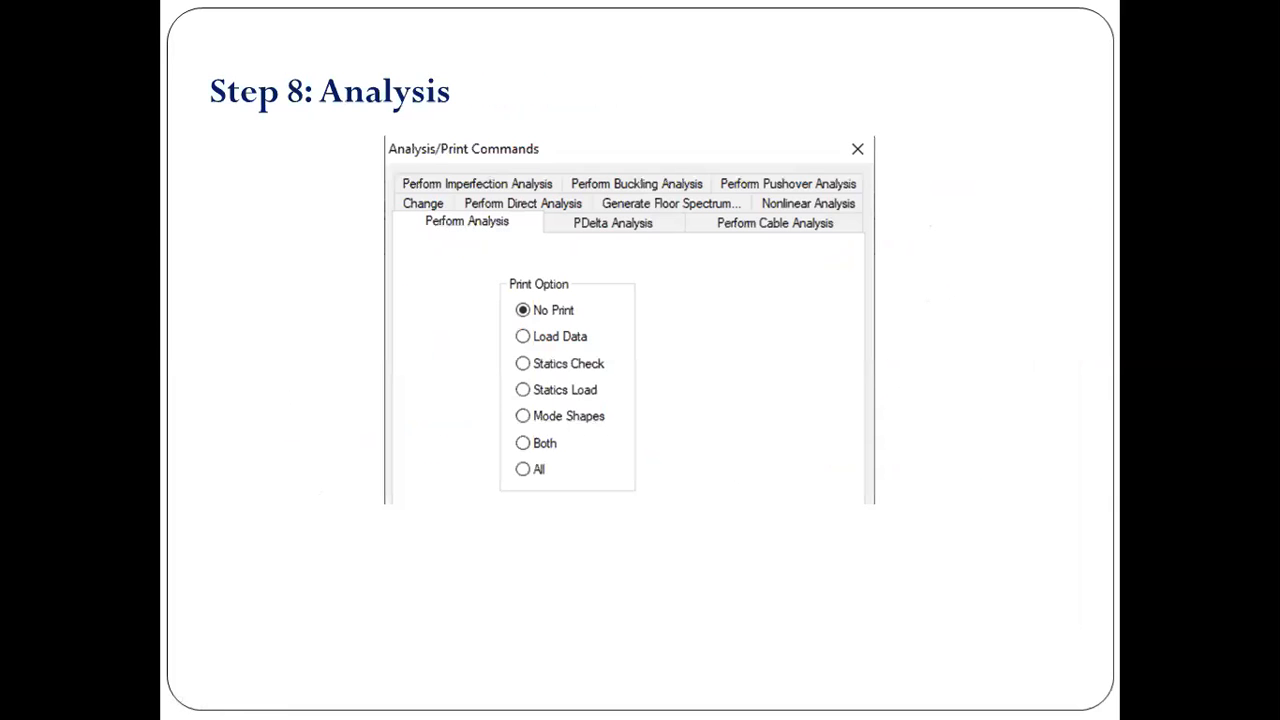
{"action": "key", "text": "Escape"}
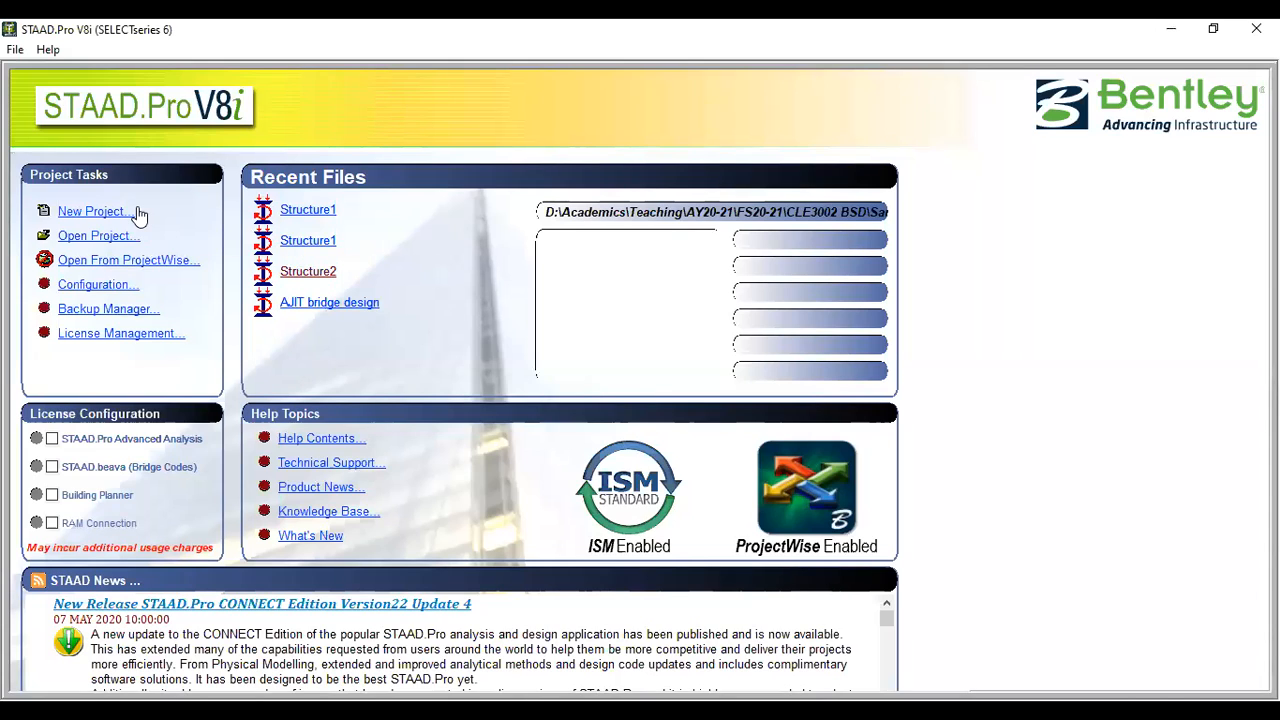
- Create a new Space model named "Structure1 SSB" in meter and kilonewton units, starting with Add Beam, and dismiss the snap grid
{"action": "left_click", "coordinate": [92, 211]}
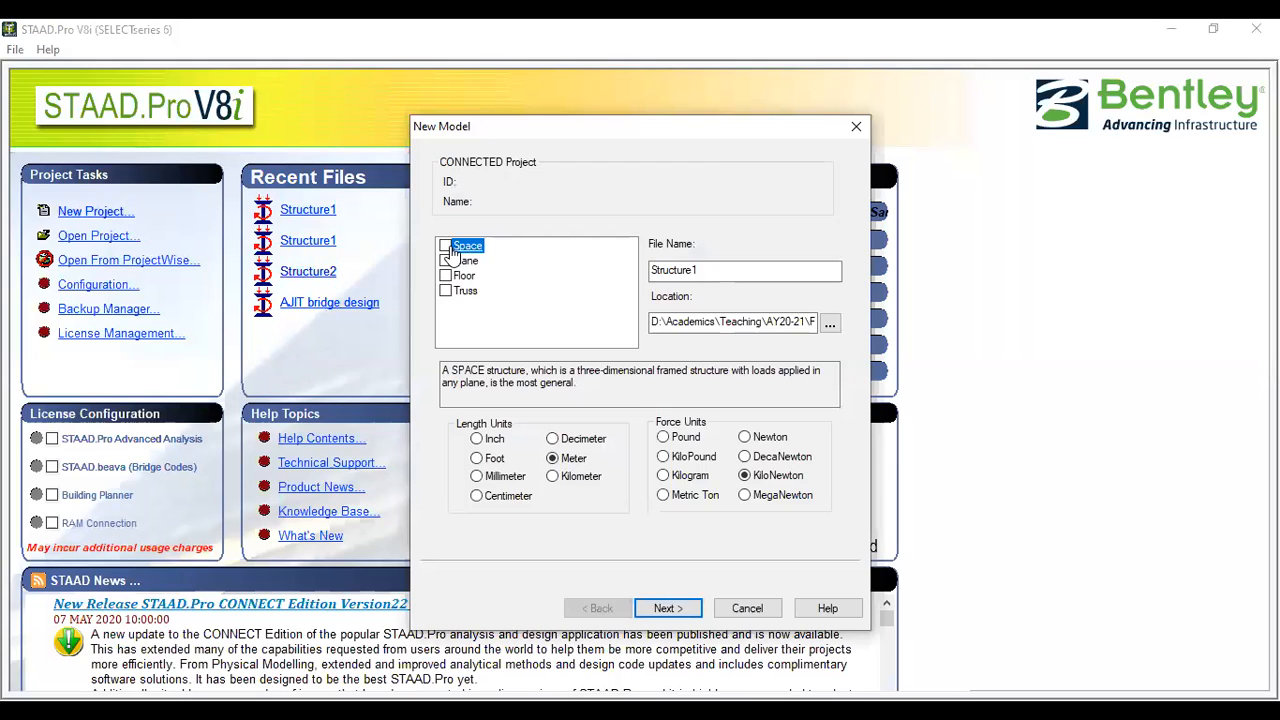
{"action": "left_click", "coordinate": [721, 271]}
{"action": "type", "text": "SSB"}
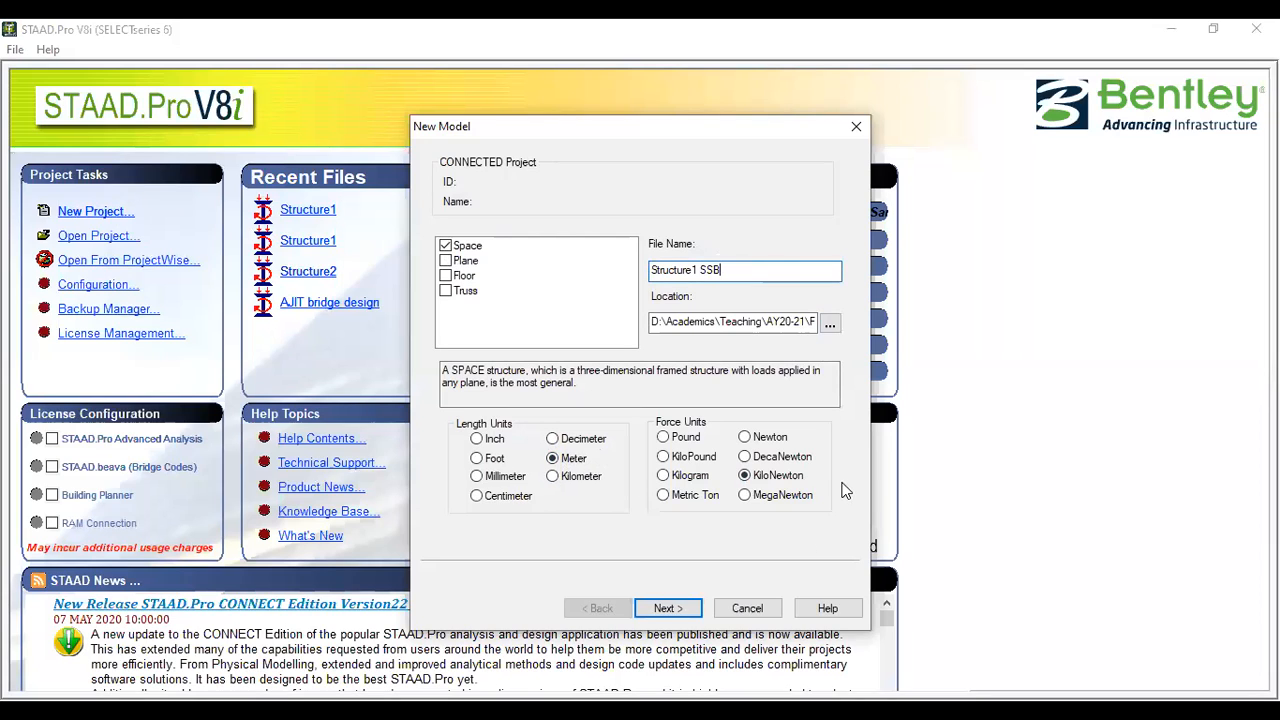
{"action": "left_click", "coordinate": [666, 608]}
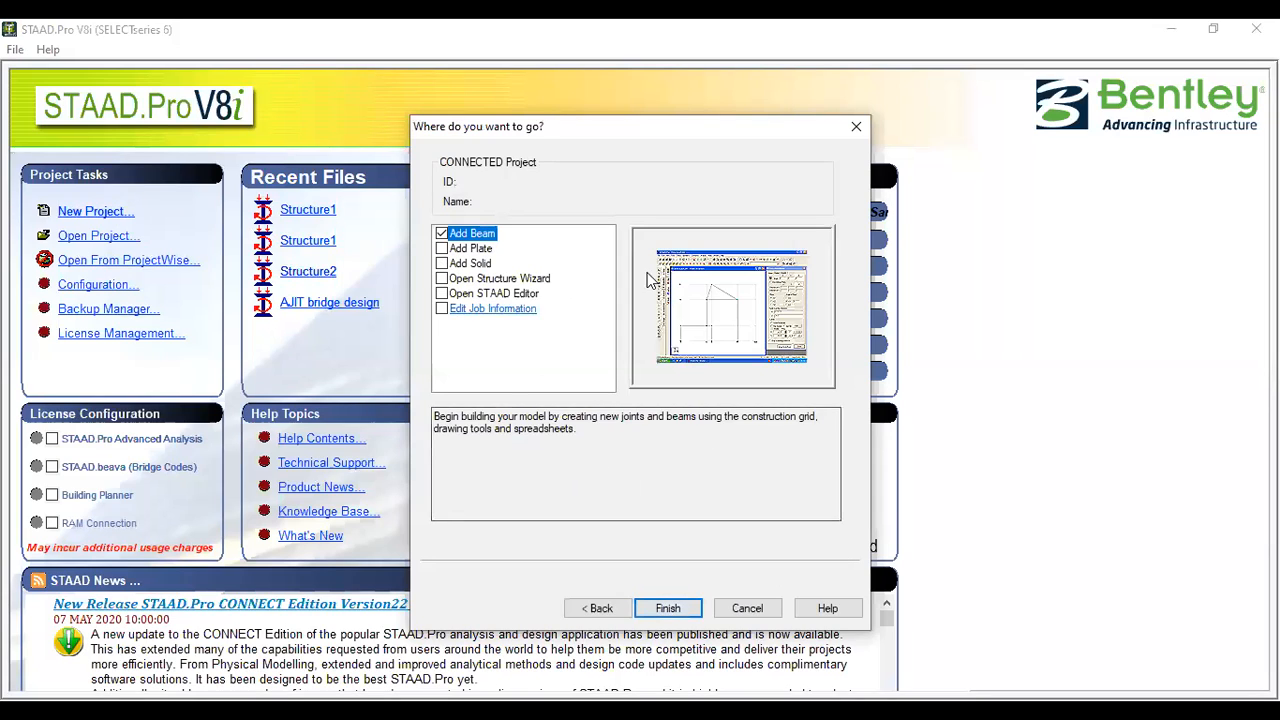
{"action": "left_click", "coordinate": [683, 612]}
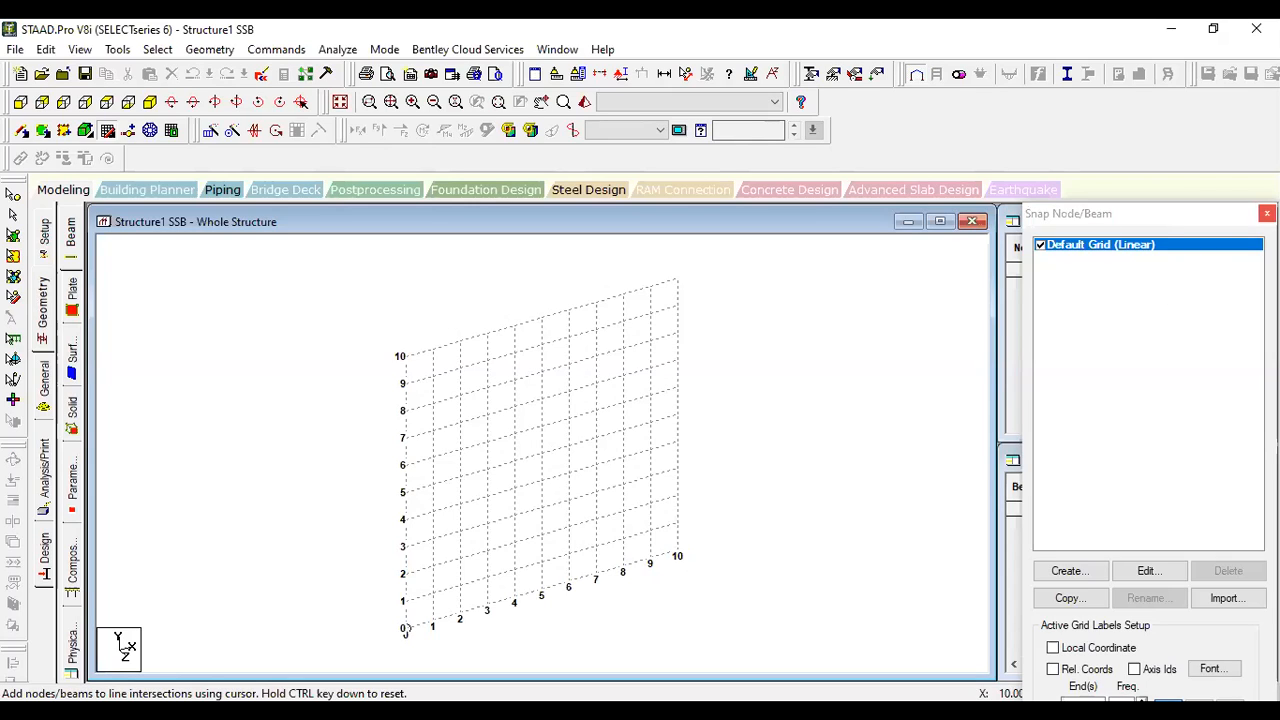
{"action": "left_click", "coordinate": [1267, 213]}
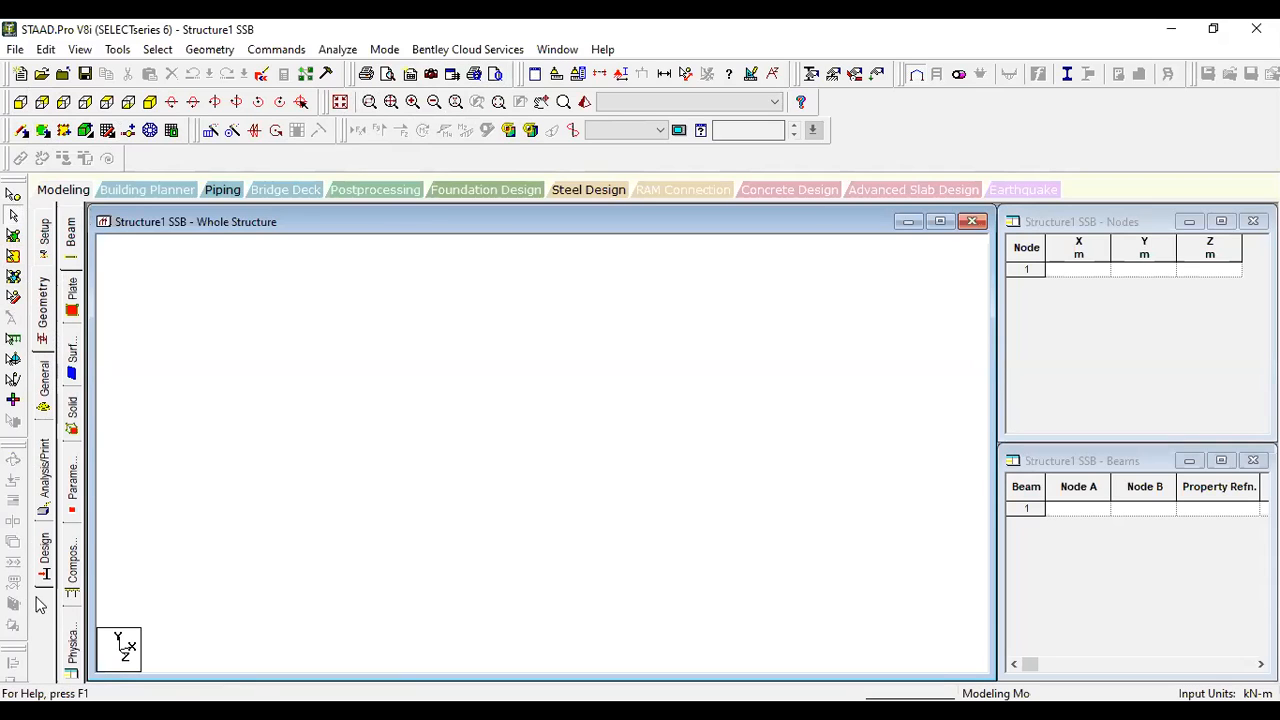
- Set the job name to SSB in the job information
{"action": "left_click", "coordinate": [44, 233]}
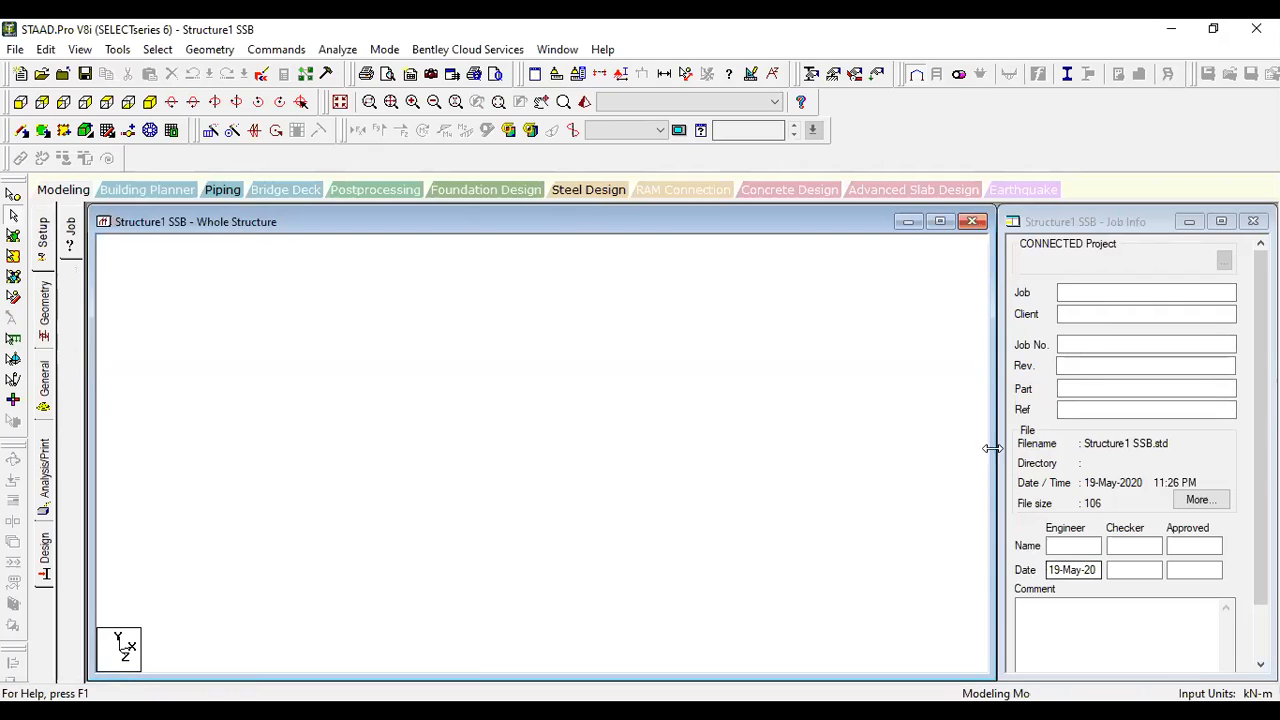
{"action": "left_click", "coordinate": [1098, 293]}
{"action": "type", "text": "SSB"}
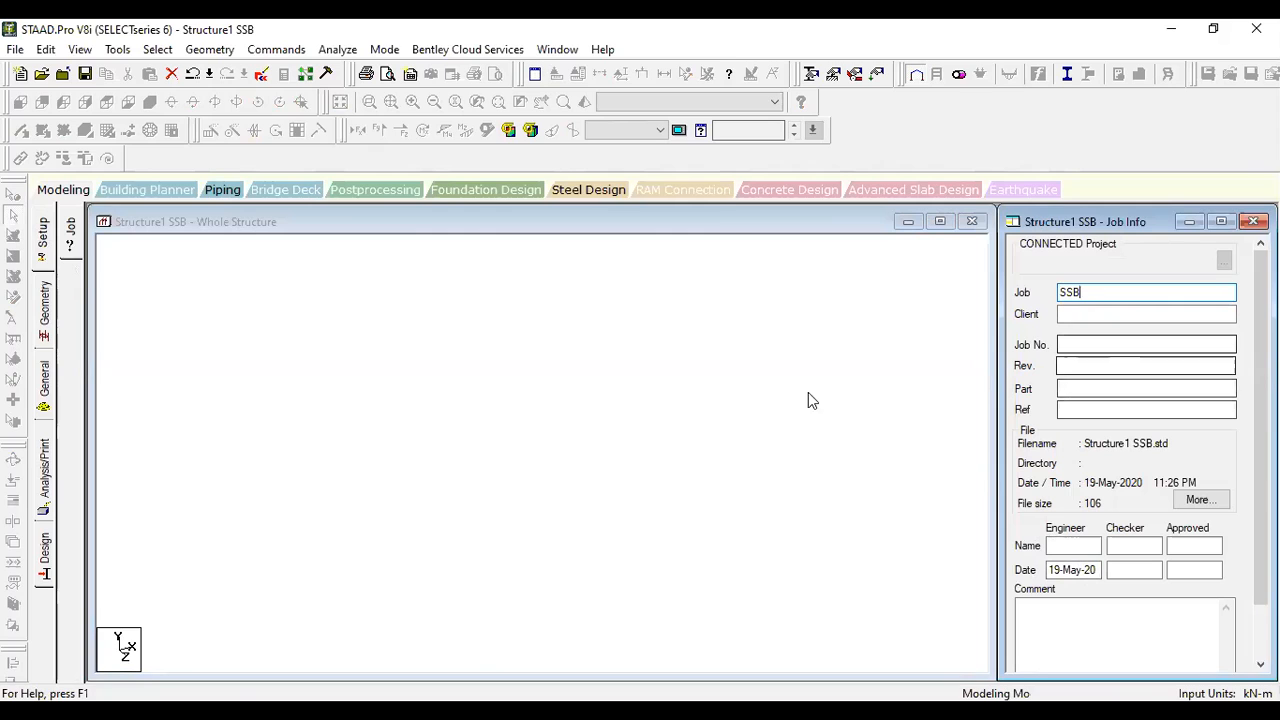
- In front view without the snap grid, define node 1 at X 0 m and node 2 at X 5 m in the node table
{"action": "left_click", "coordinate": [47, 315]}
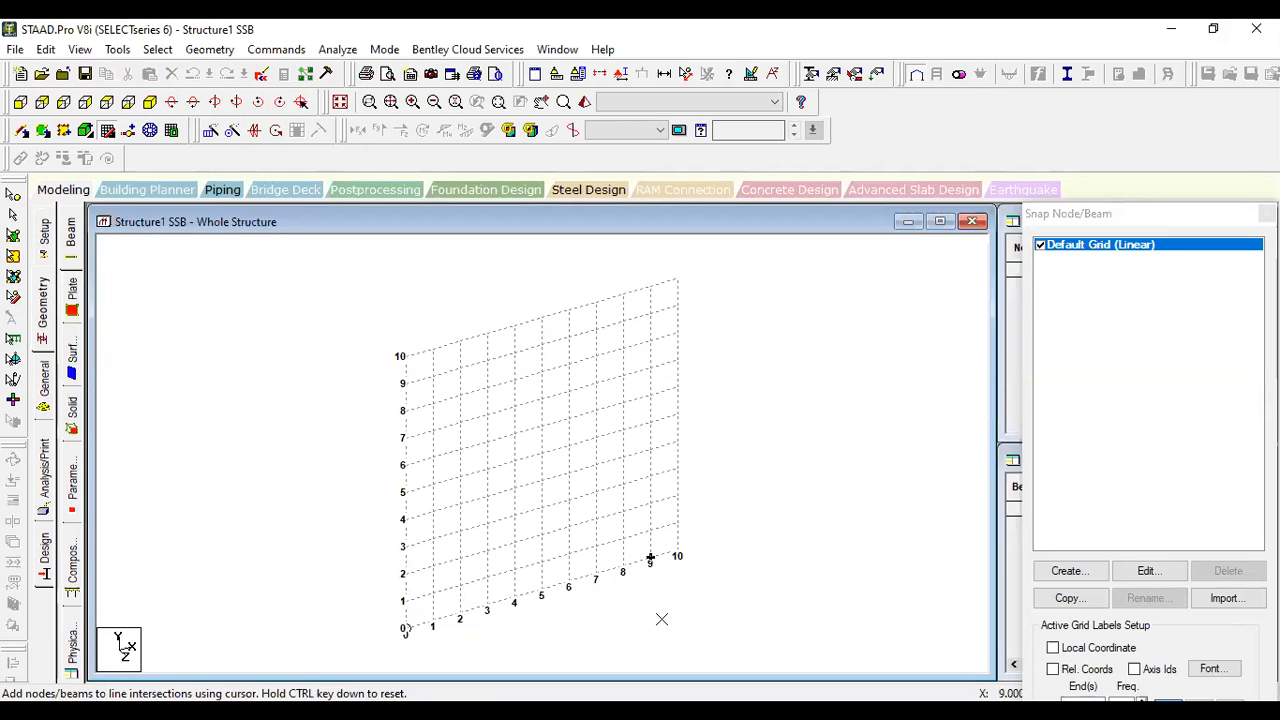
{"action": "left_click", "coordinate": [21, 102]}
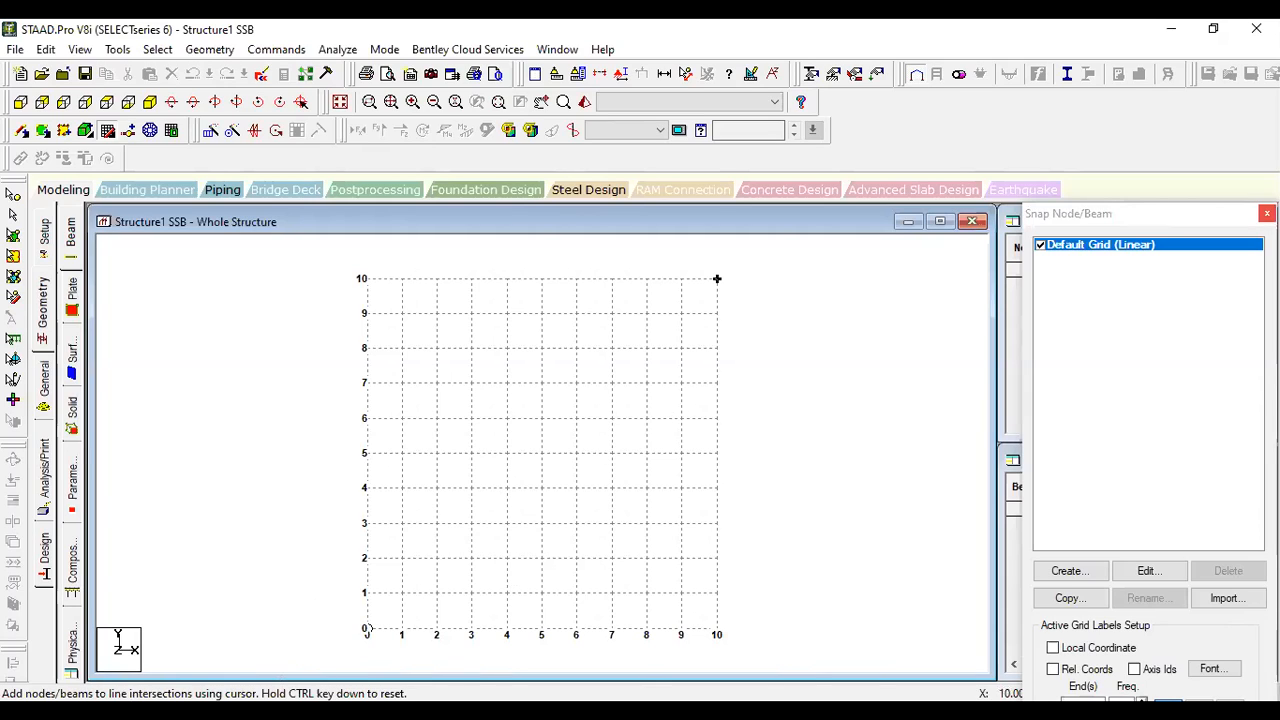
{"action": "left_click", "coordinate": [1267, 213]}
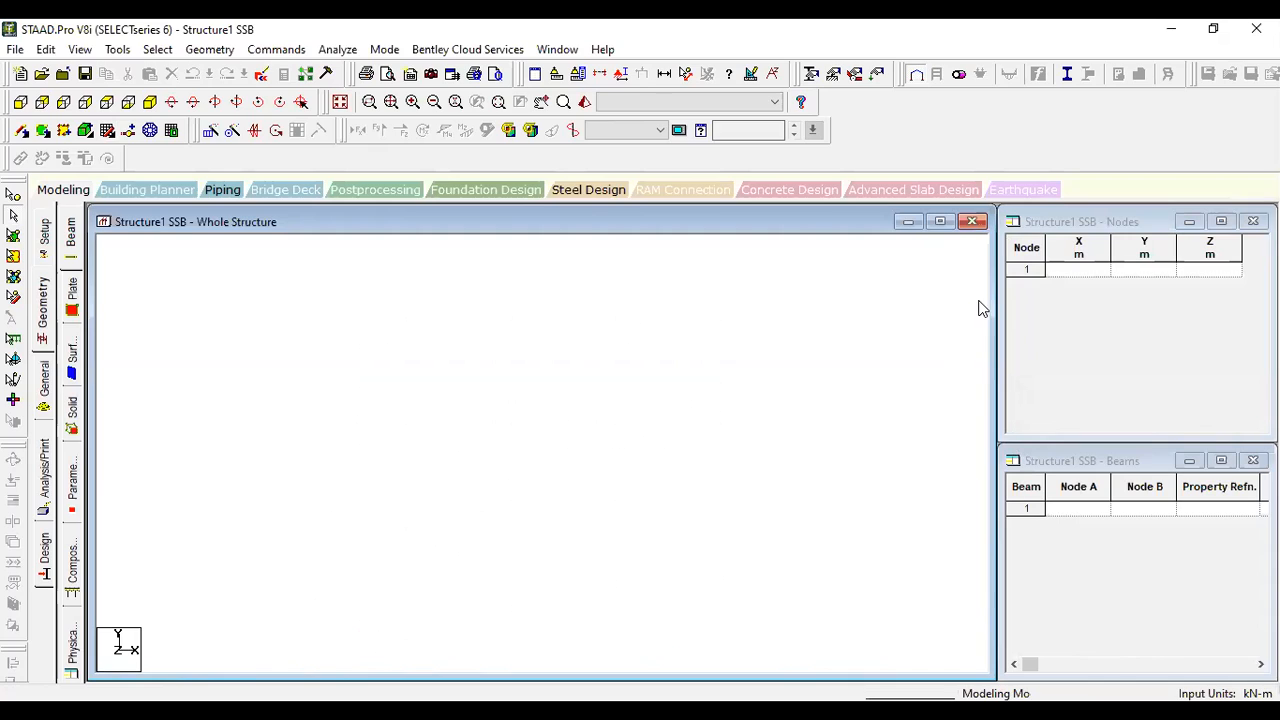
{"action": "left_click", "coordinate": [1065, 274]}
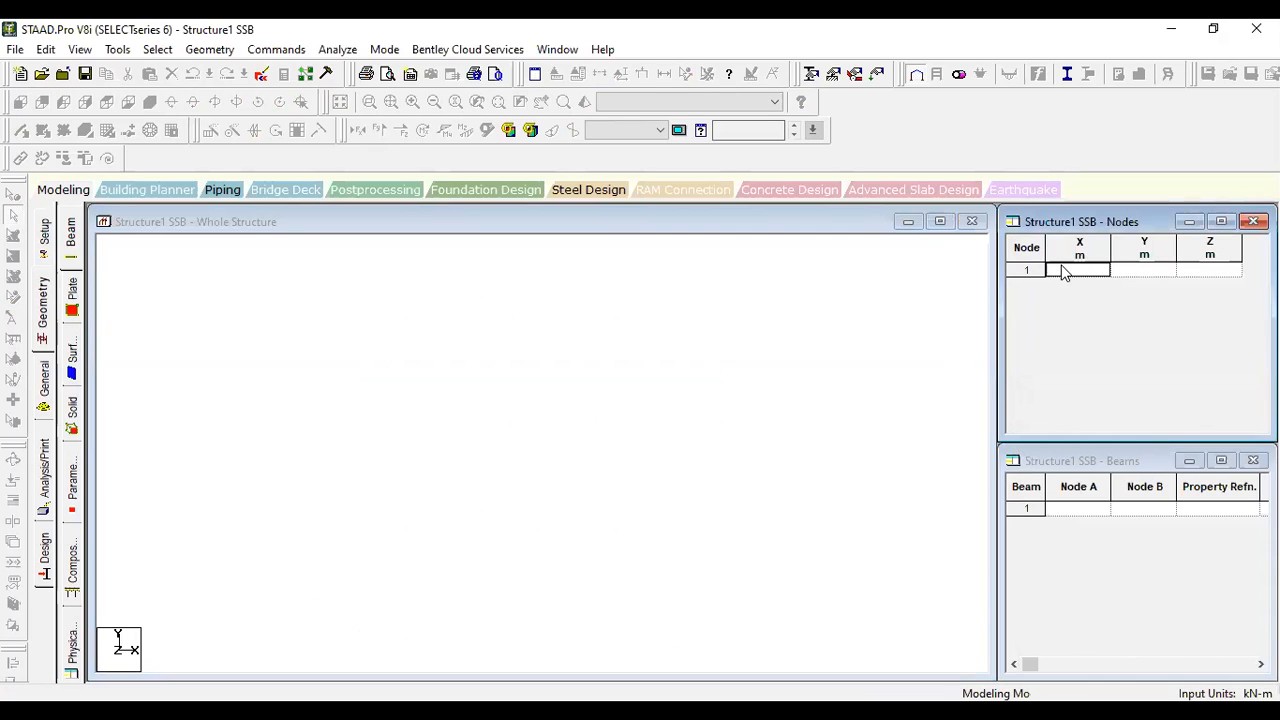
{"action": "type", "text": "0"}
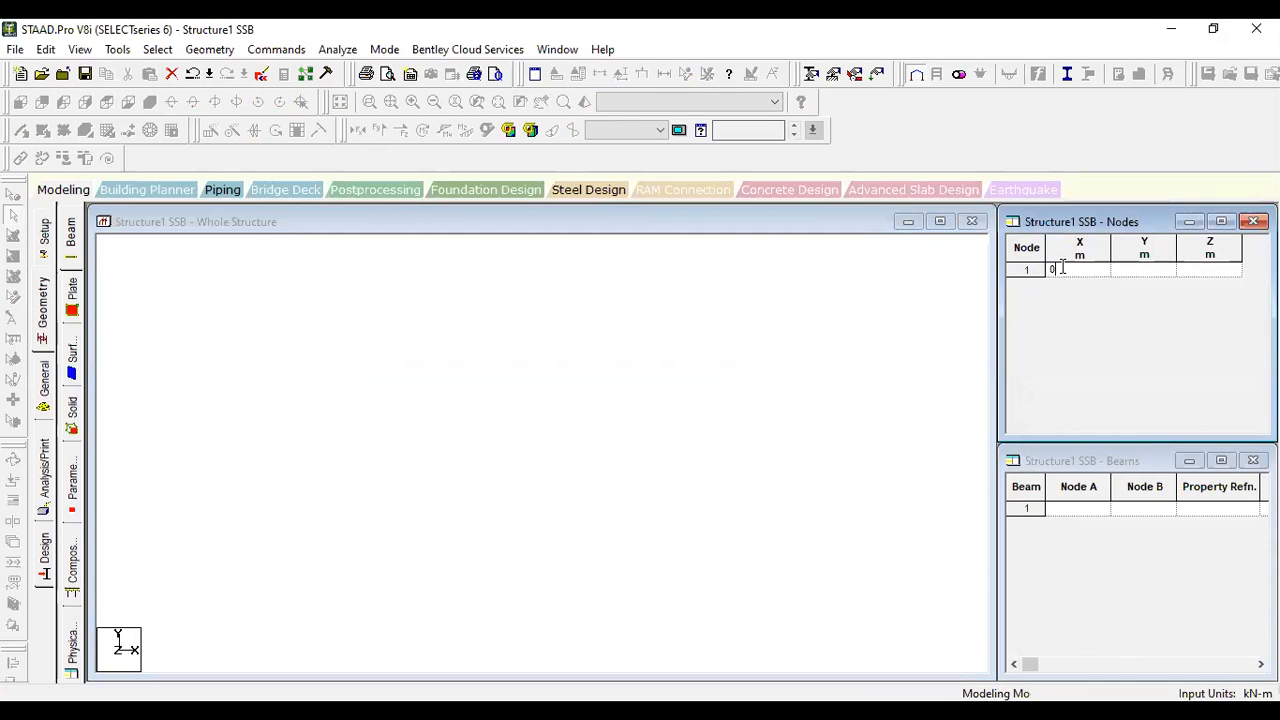
{"action": "key", "text": "Tab"}
{"action": "key", "text": "Down"}
{"action": "key", "text": "Left"}
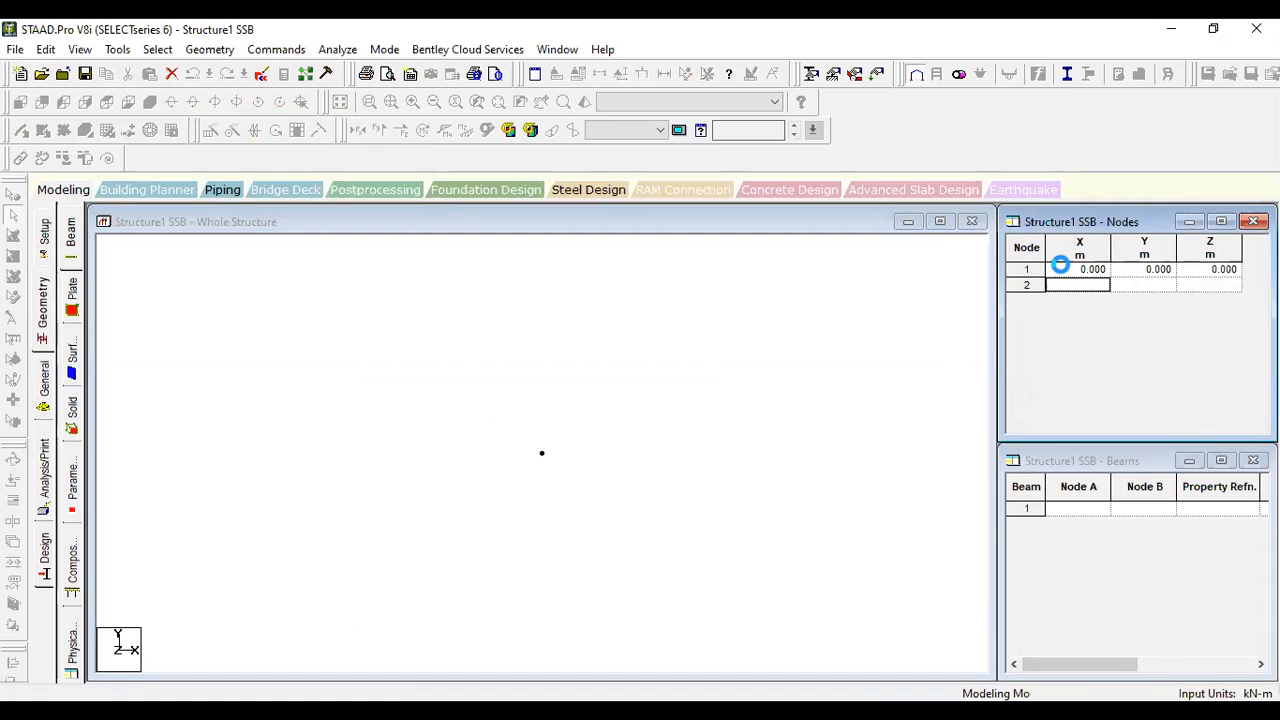
{"action": "type", "text": "5"}
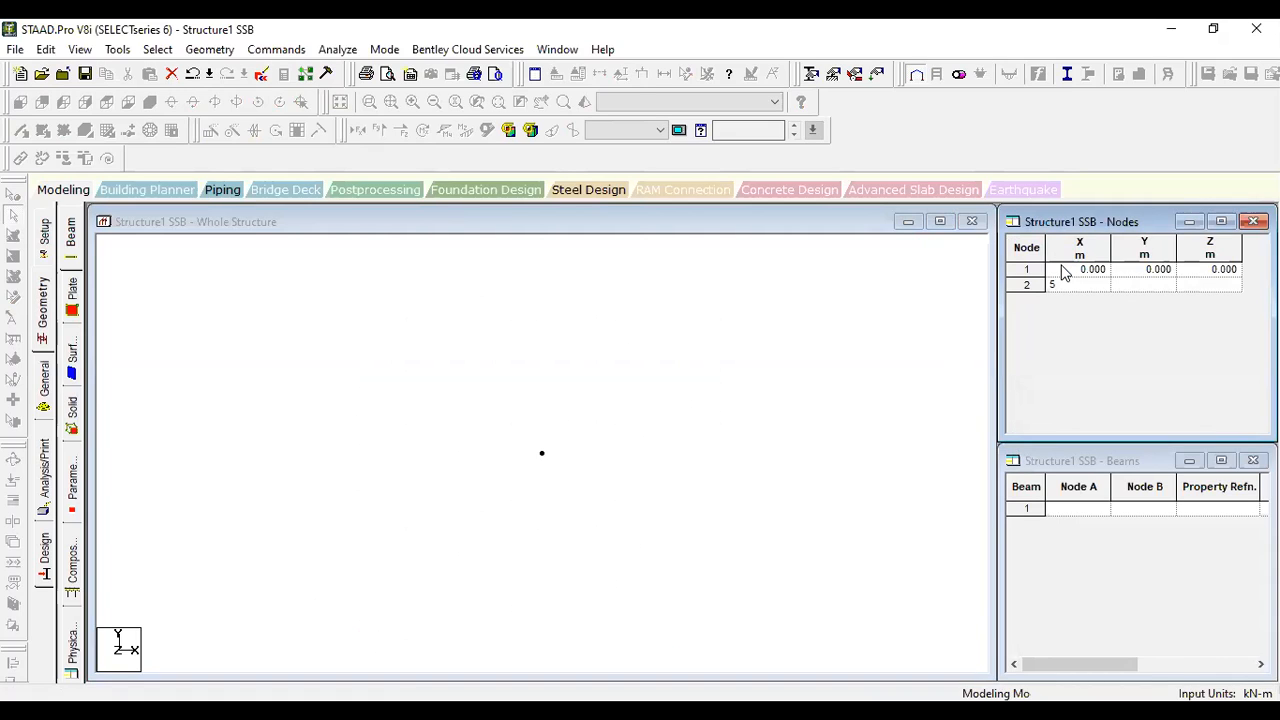
{"action": "key", "text": "Tab"}
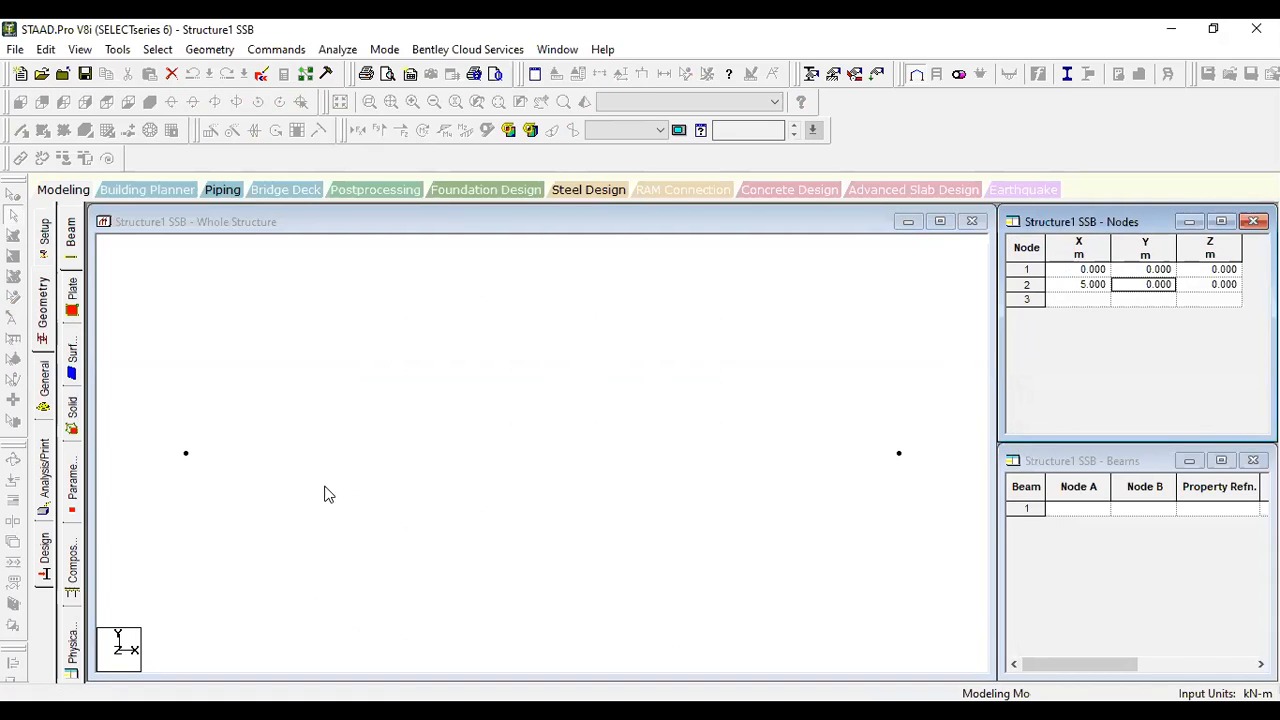
- Display the node and beam numbers and add a beam from node 1 to node 2
{"action": "left_click", "coordinate": [466, 450]}
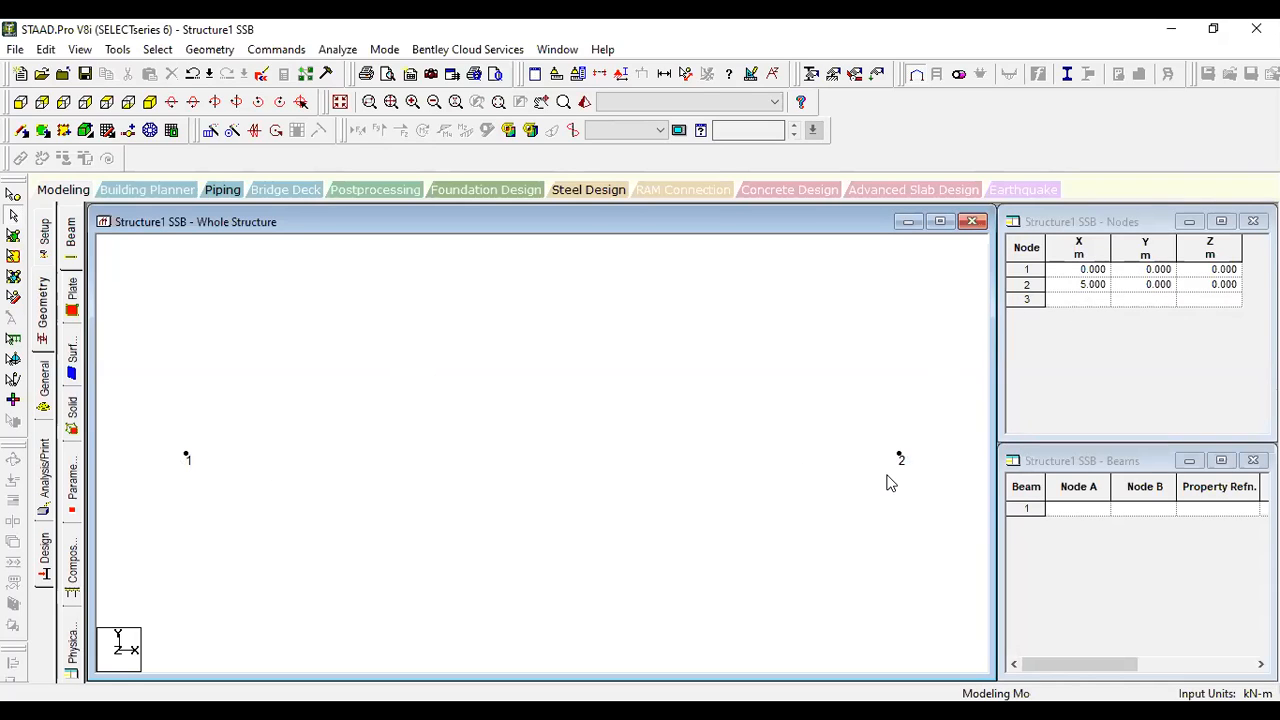
{"action": "left_click", "coordinate": [23, 135]}
{"action": "left_click_drag", "start_coordinate": [186, 455], "coordinate": [900, 456]}
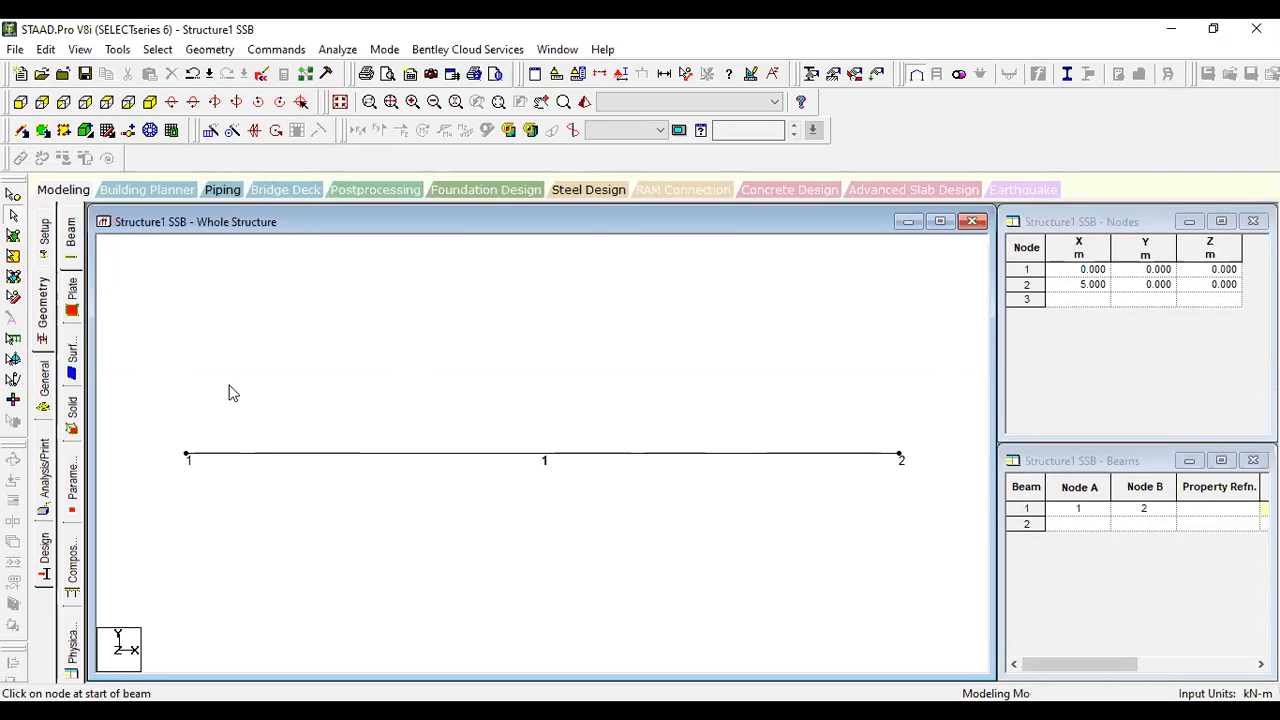
- Define a rectangular concrete section property with YD 0.45 m and ZD 0.25 m
{"action": "left_click", "coordinate": [44, 394]}
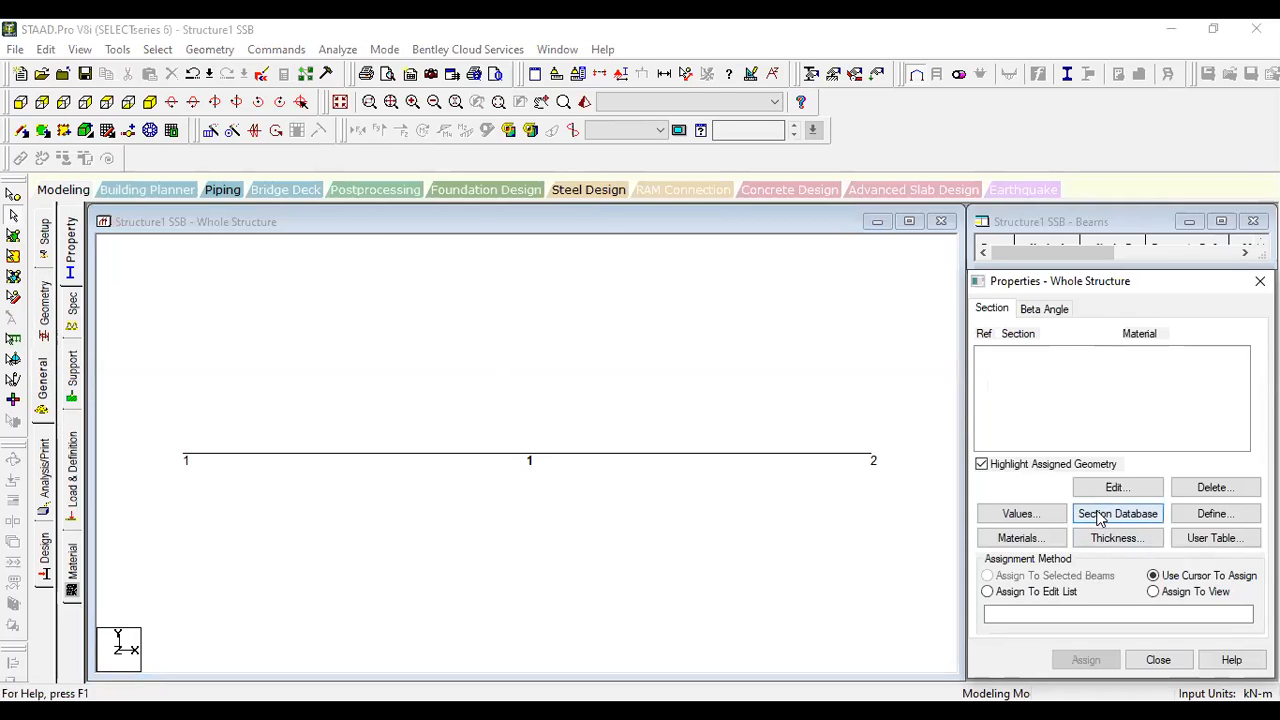
{"action": "left_click", "coordinate": [1217, 522]}
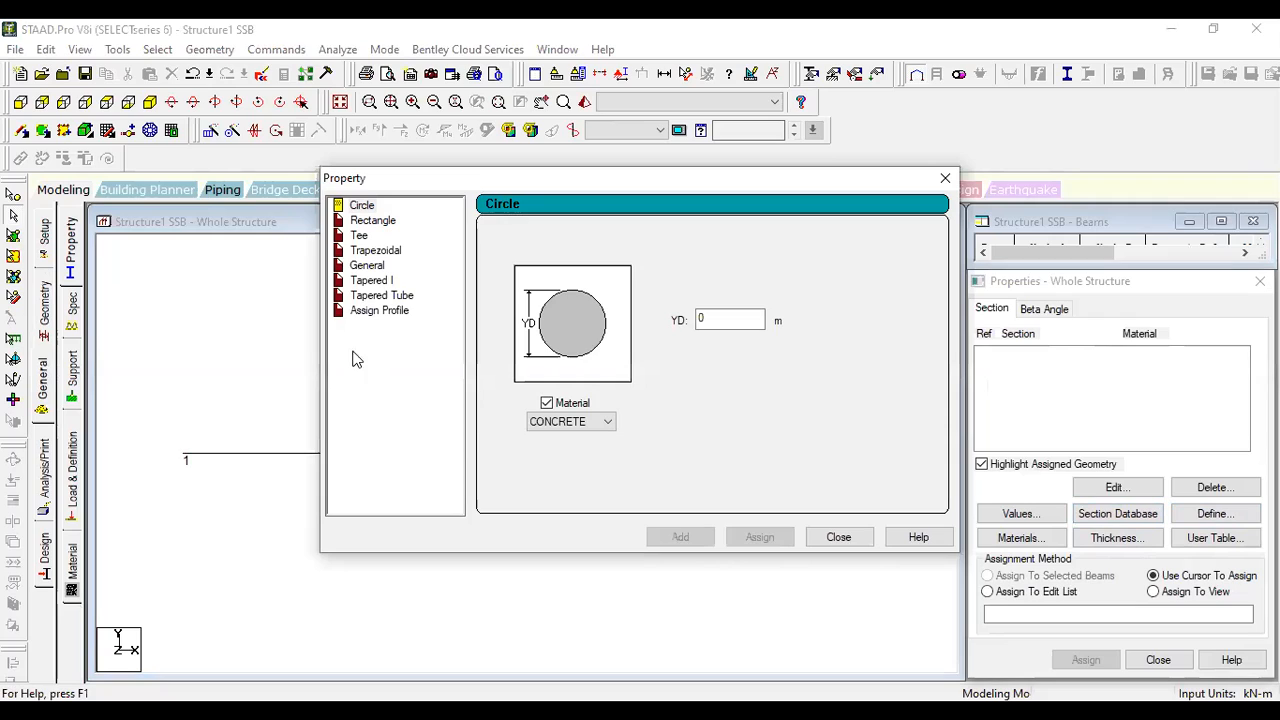
{"action": "left_click", "coordinate": [380, 221]}
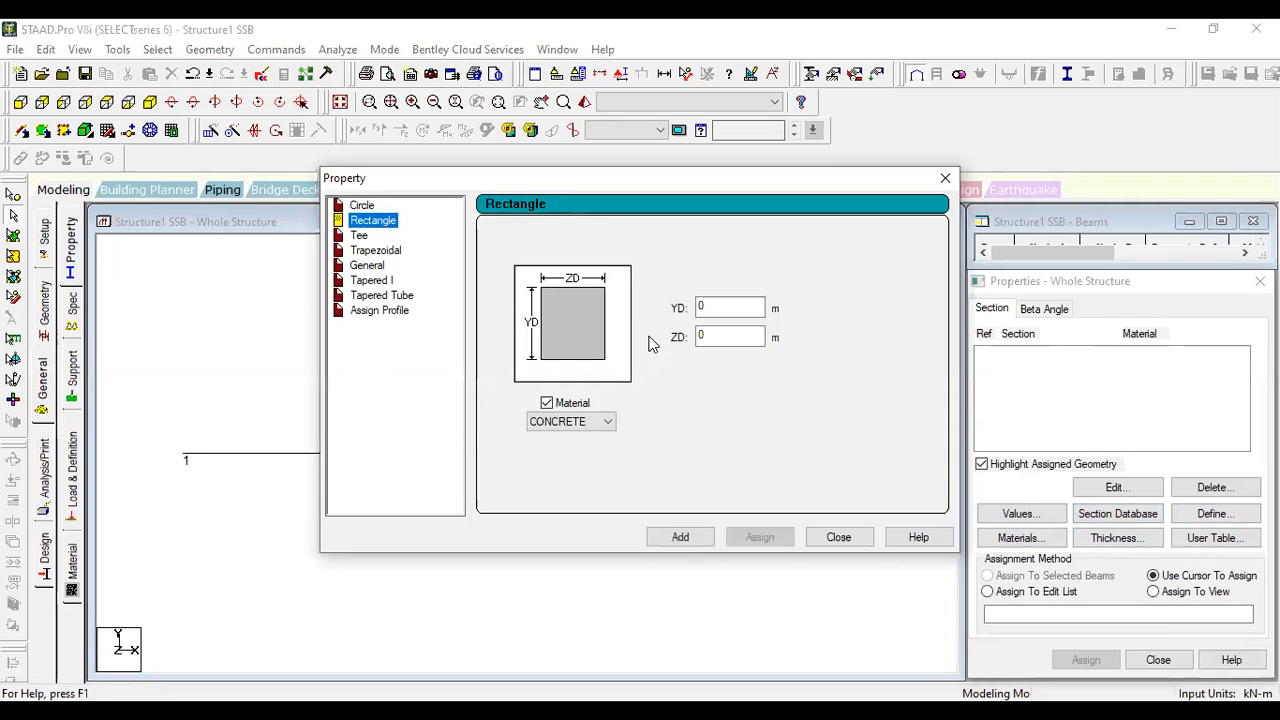
{"action": "left_click", "coordinate": [738, 306]}
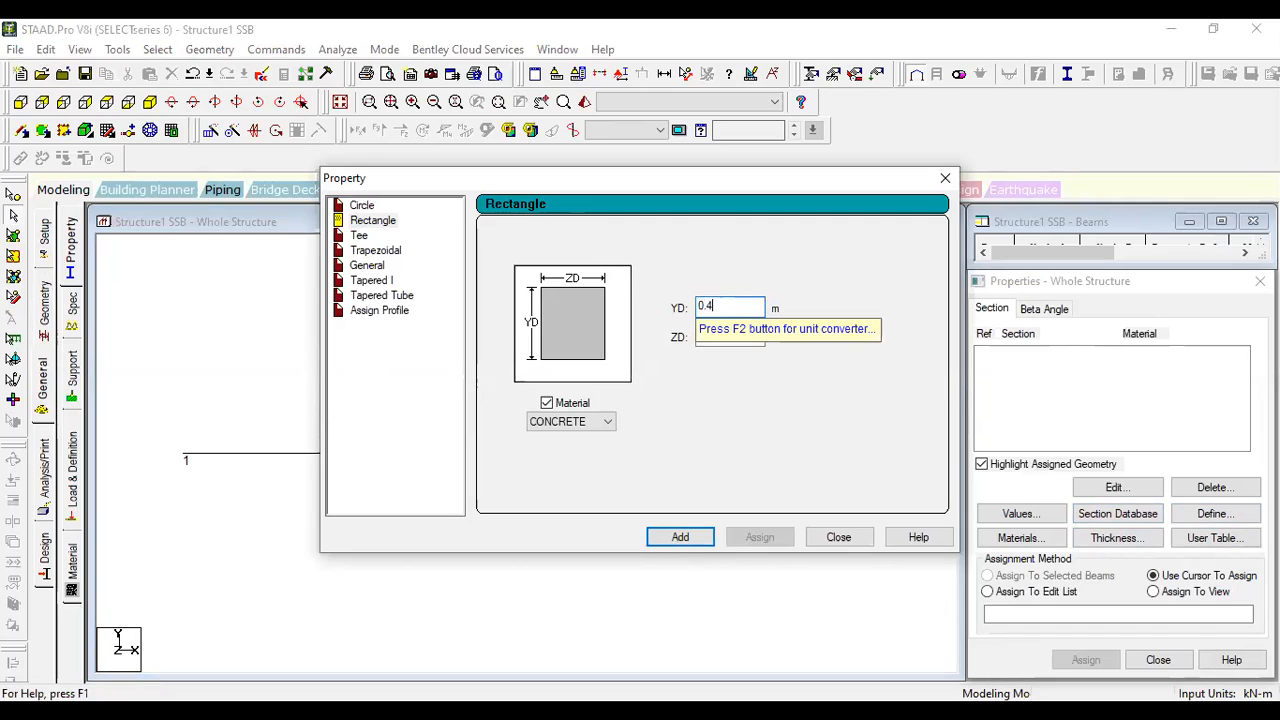
{"action": "left_click", "coordinate": [736, 336]}
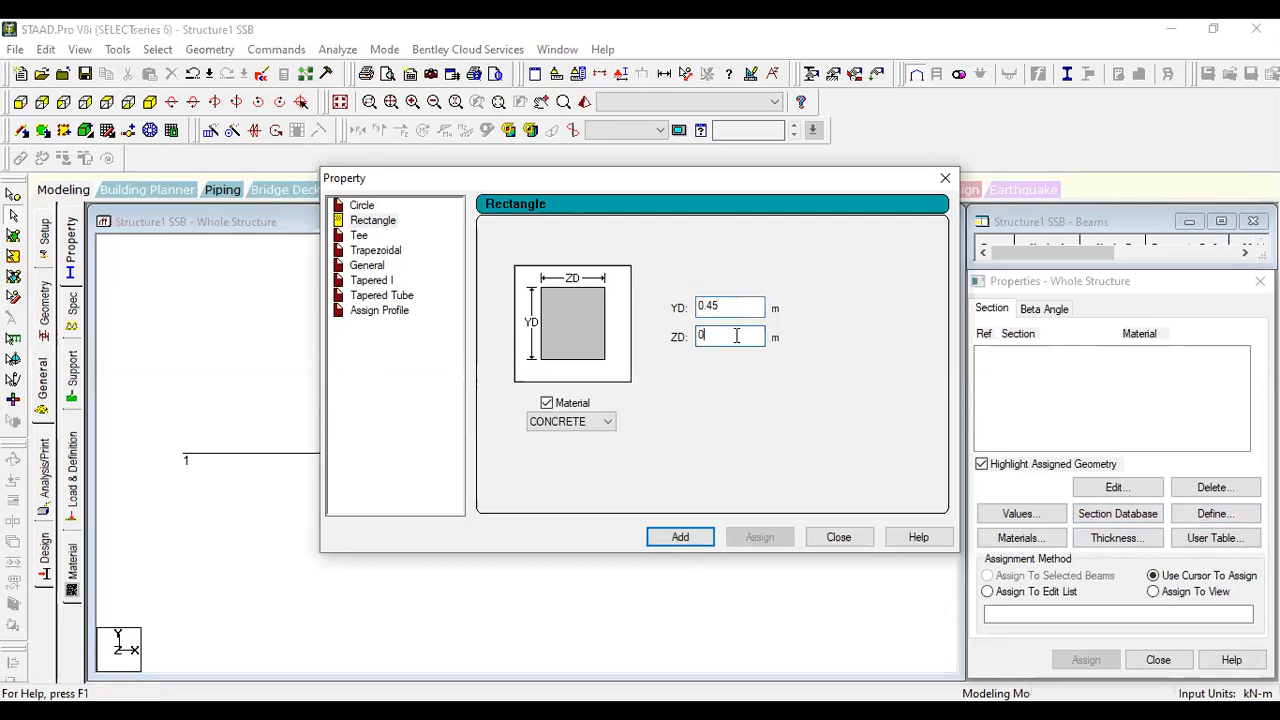
{"action": "type", "text": ".25"}
{"action": "left_click", "coordinate": [596, 422]}
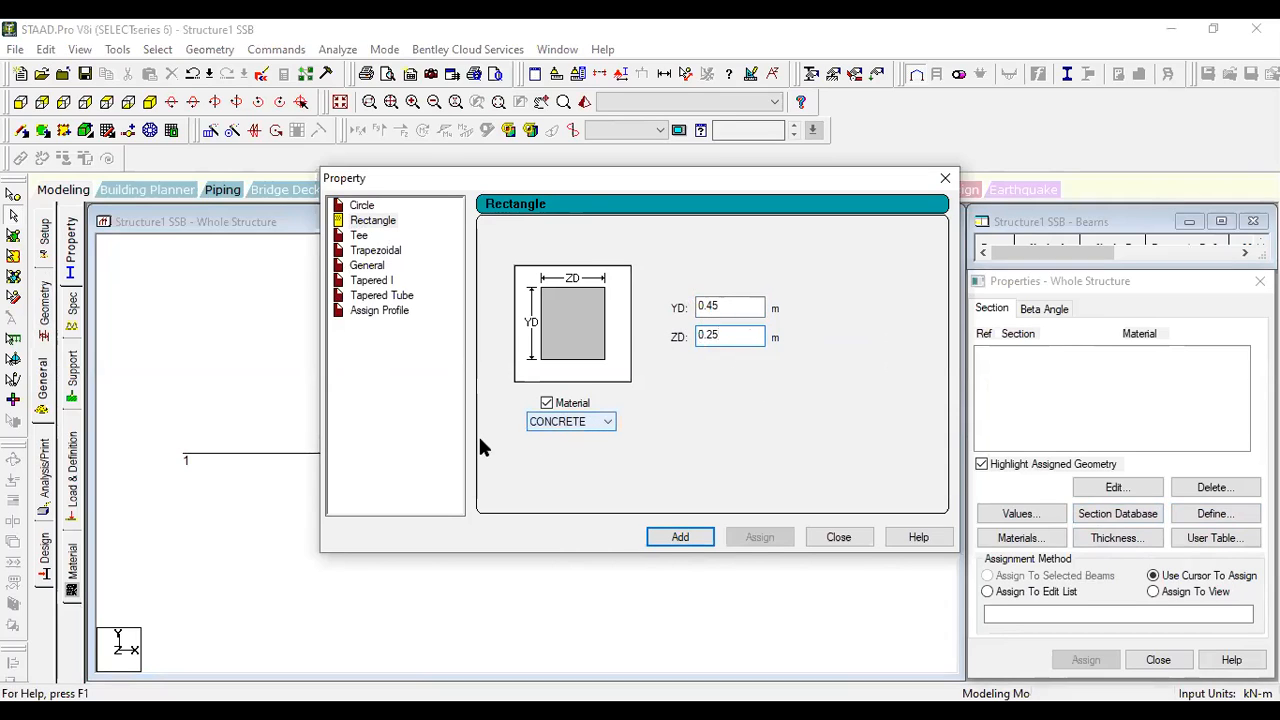
{"action": "left_click", "coordinate": [672, 538]}
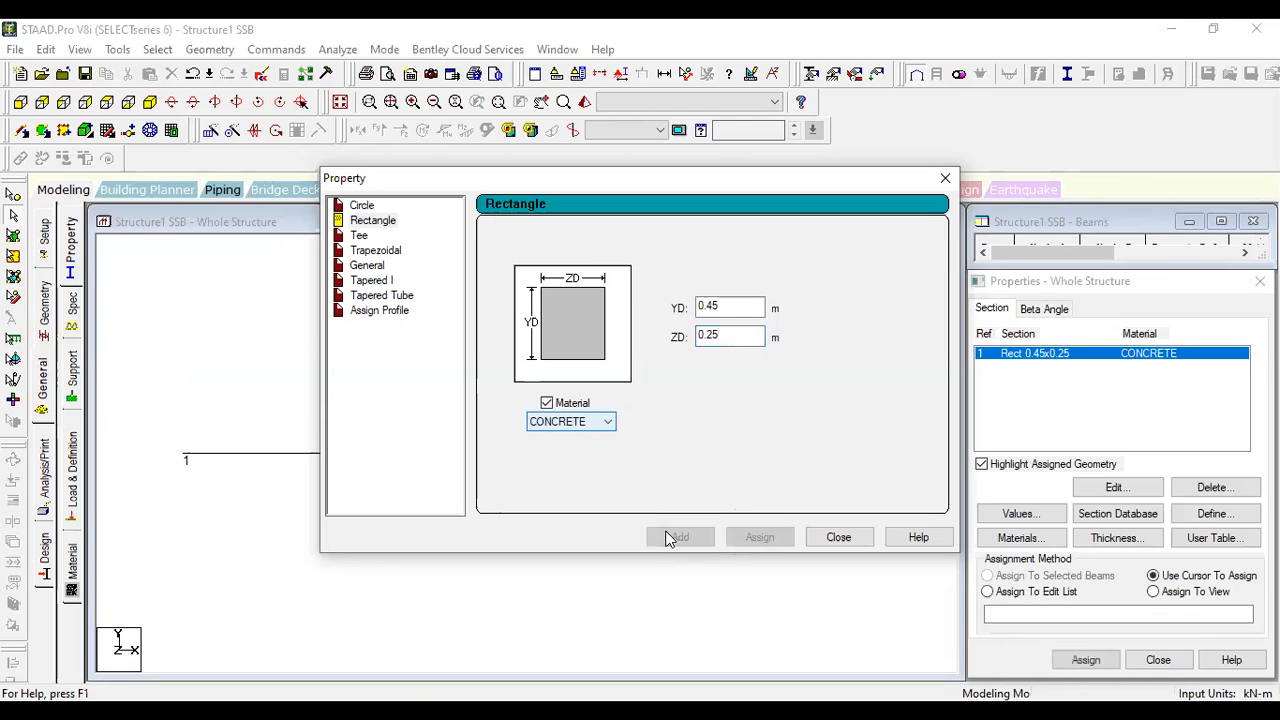
{"action": "left_click", "coordinate": [828, 538]}
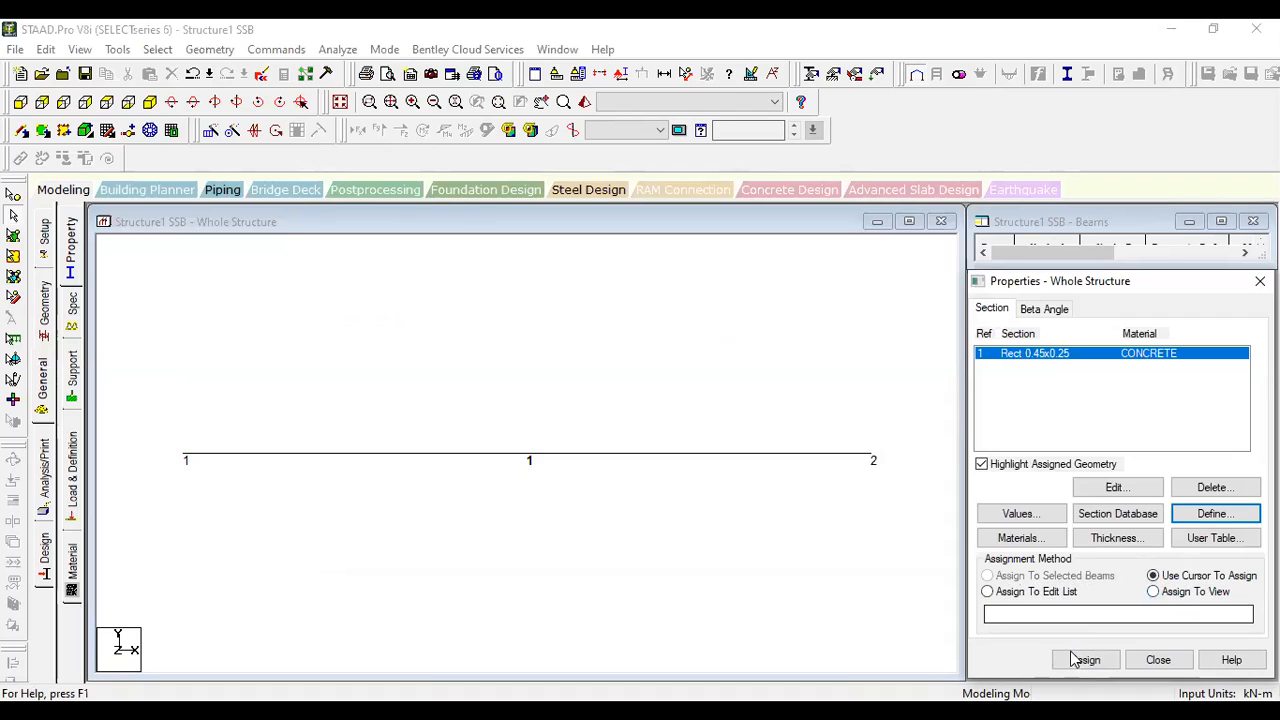
- Assign the Rect 0.45x0.25 concrete section to beam 1 using the cursor, and close the properties
{"action": "left_click", "coordinate": [1041, 356]}
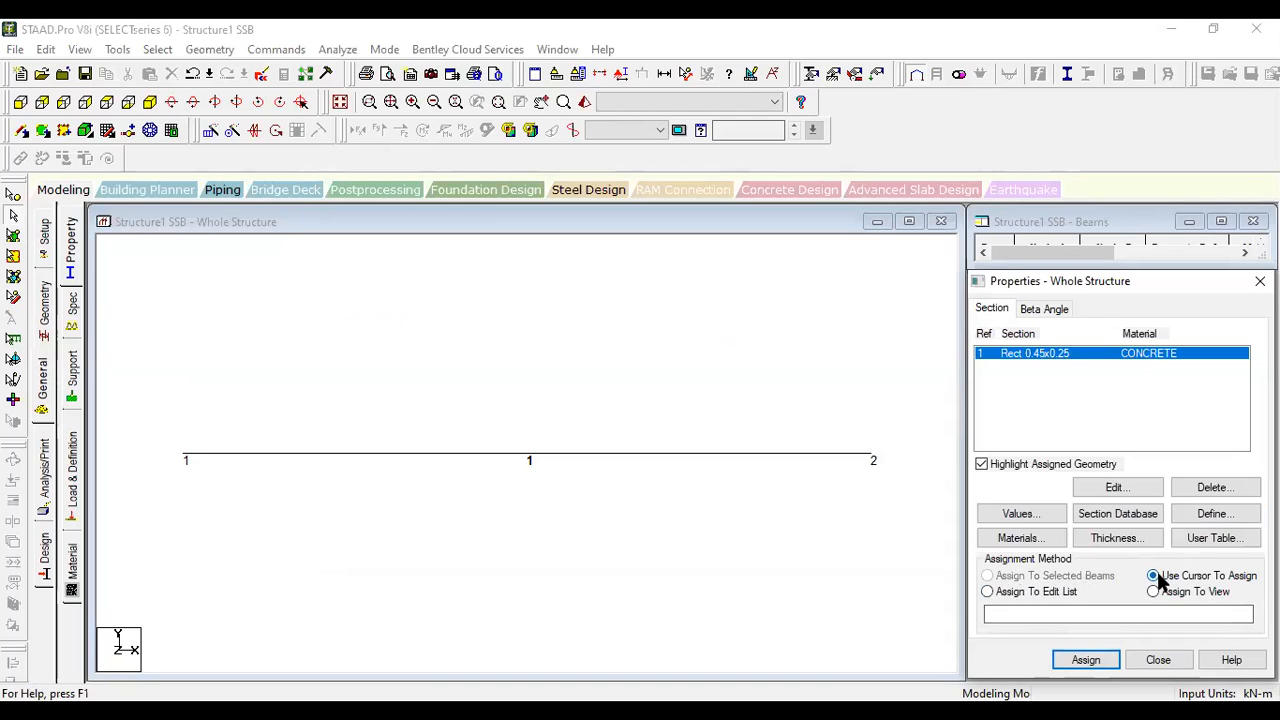
{"action": "left_click", "coordinate": [1086, 660]}
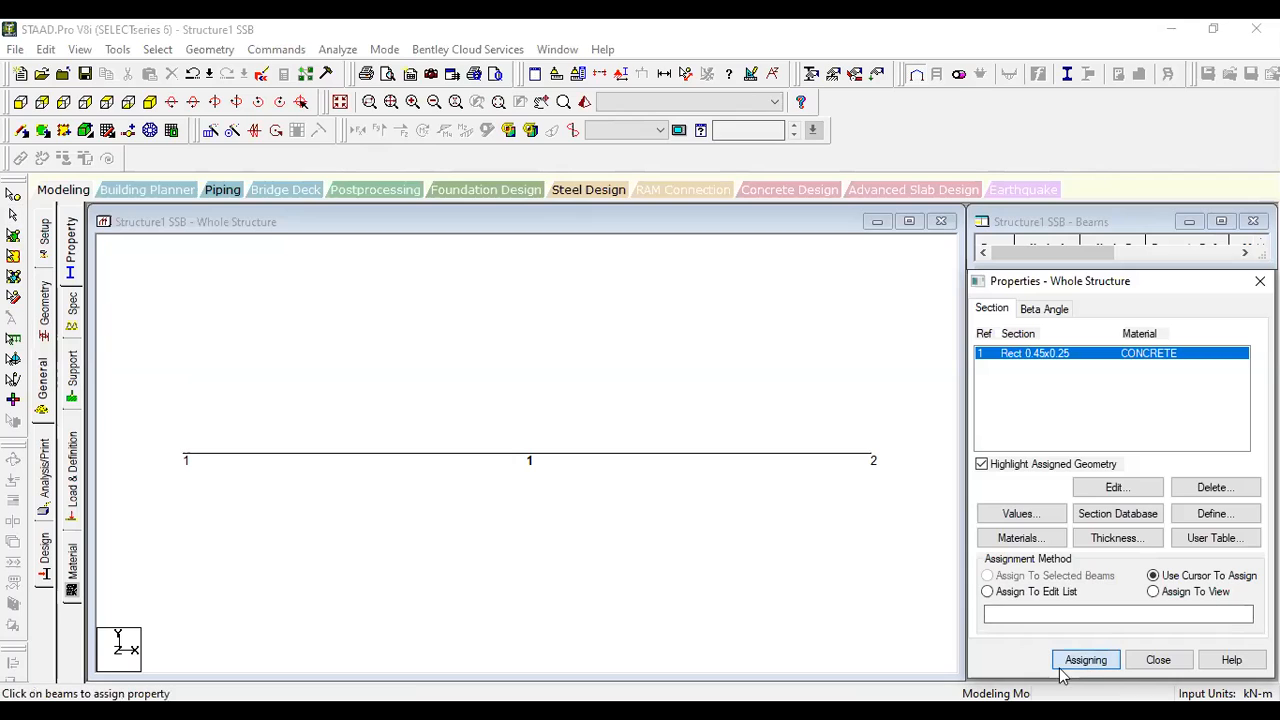
{"action": "left_click", "coordinate": [588, 458]}
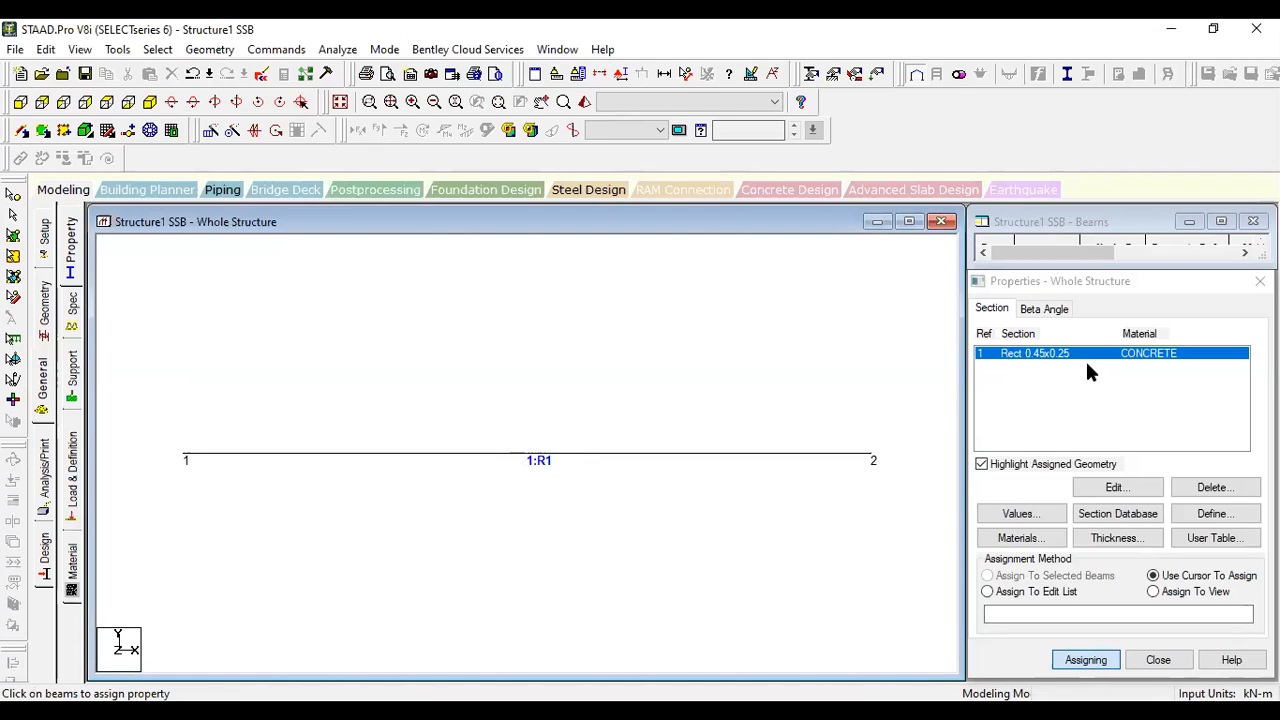
{"action": "key", "text": "Escape"}
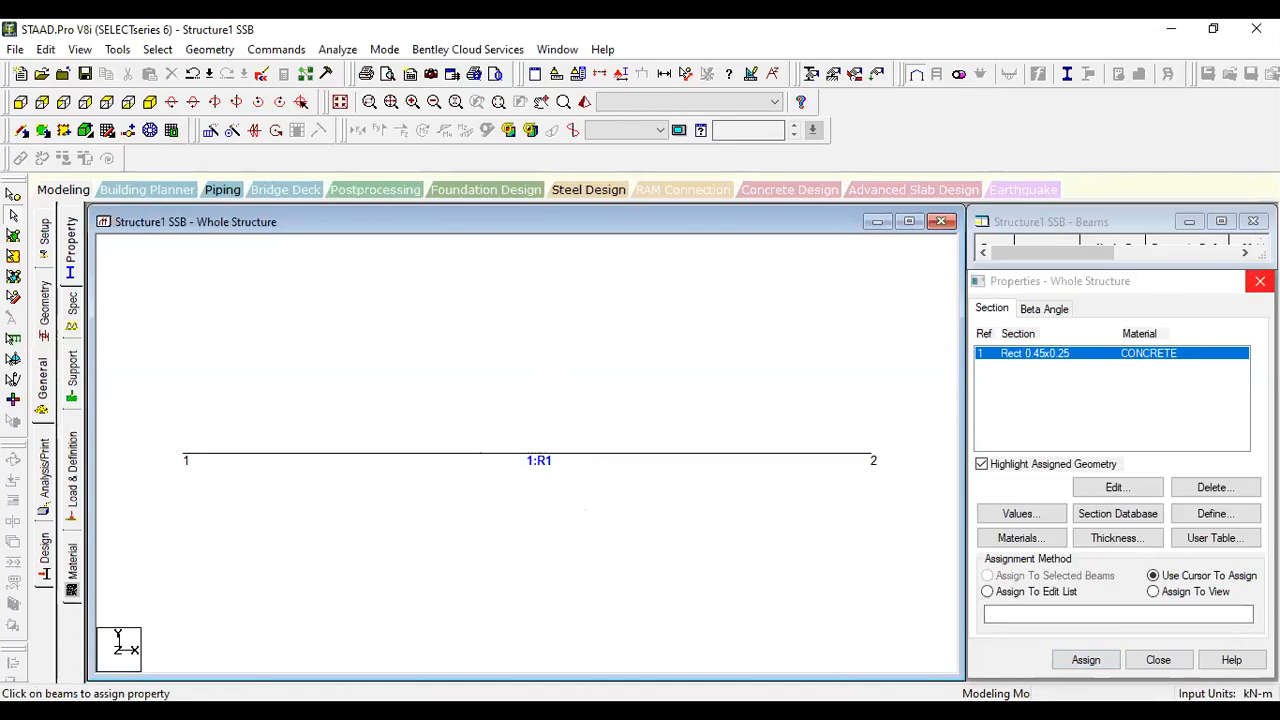
{"action": "left_click", "coordinate": [1260, 281]}
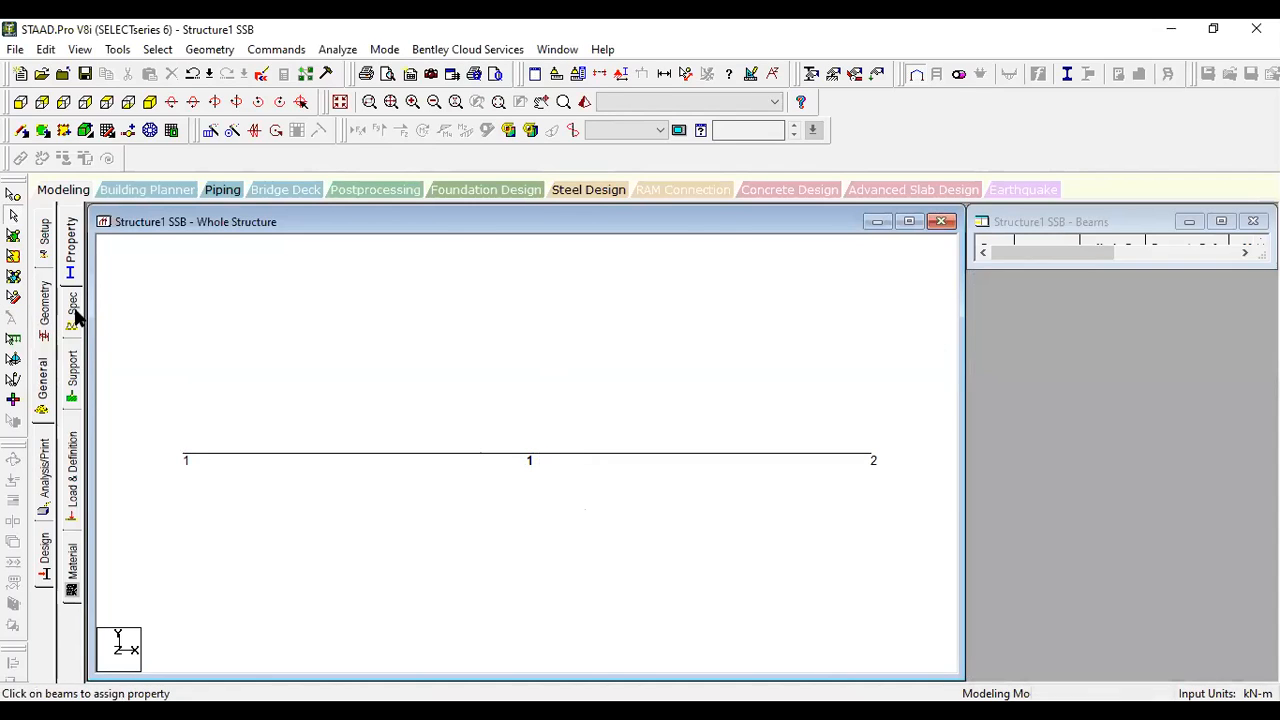
- Open the support definitions, allow the auto save, and create a pinned support
{"action": "left_click", "coordinate": [71, 310]}
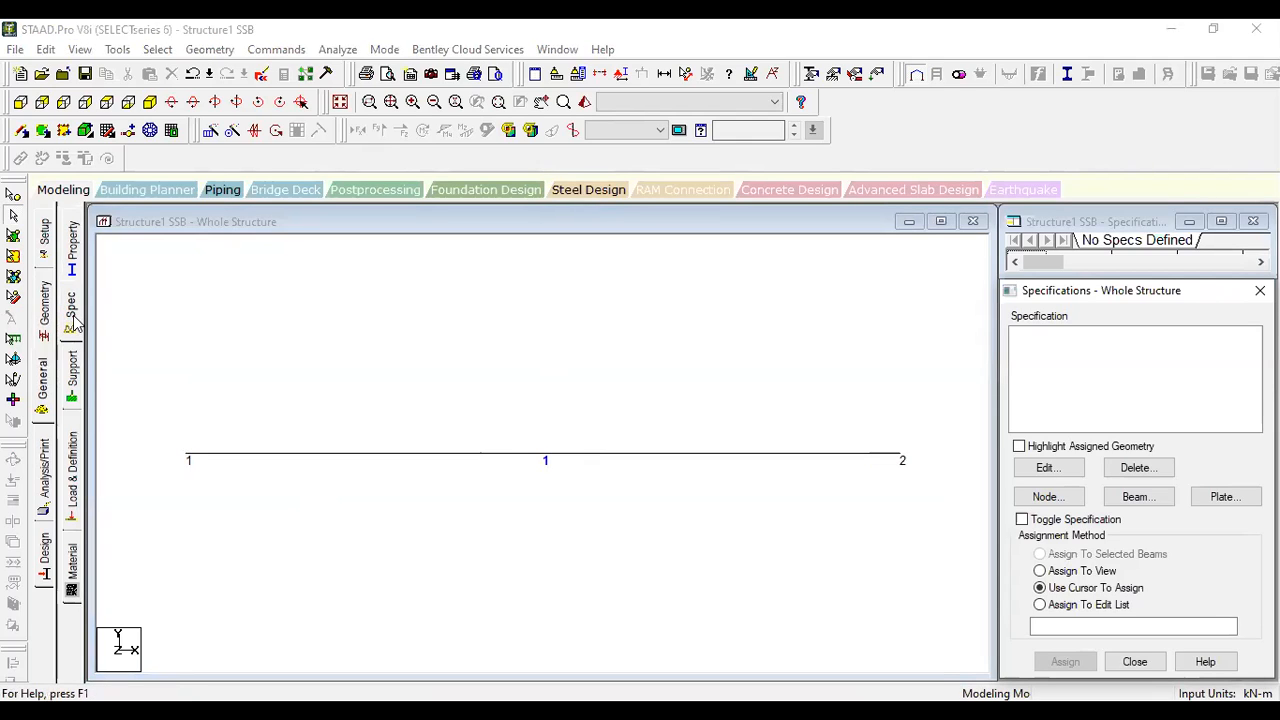
{"action": "left_click", "coordinate": [76, 375]}
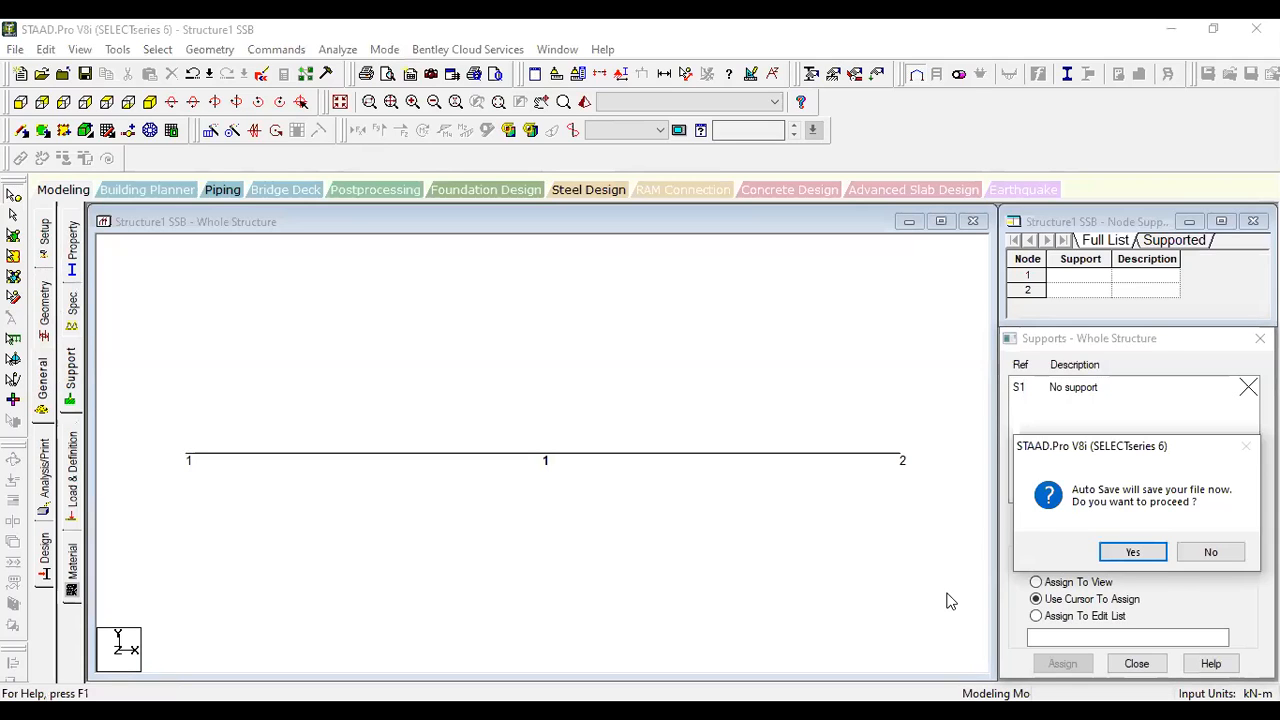
{"action": "key", "text": "Return"}
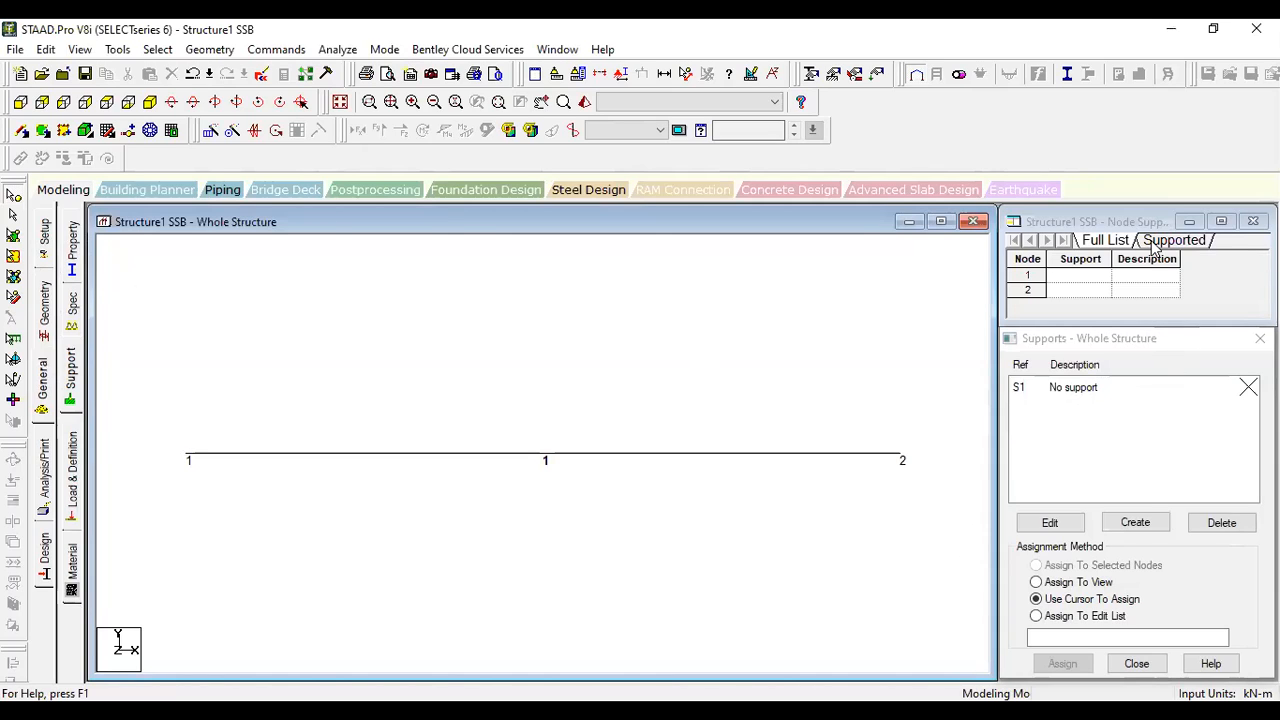
{"action": "left_click_drag", "start_coordinate": [1173, 337], "coordinate": [1154, 260]}
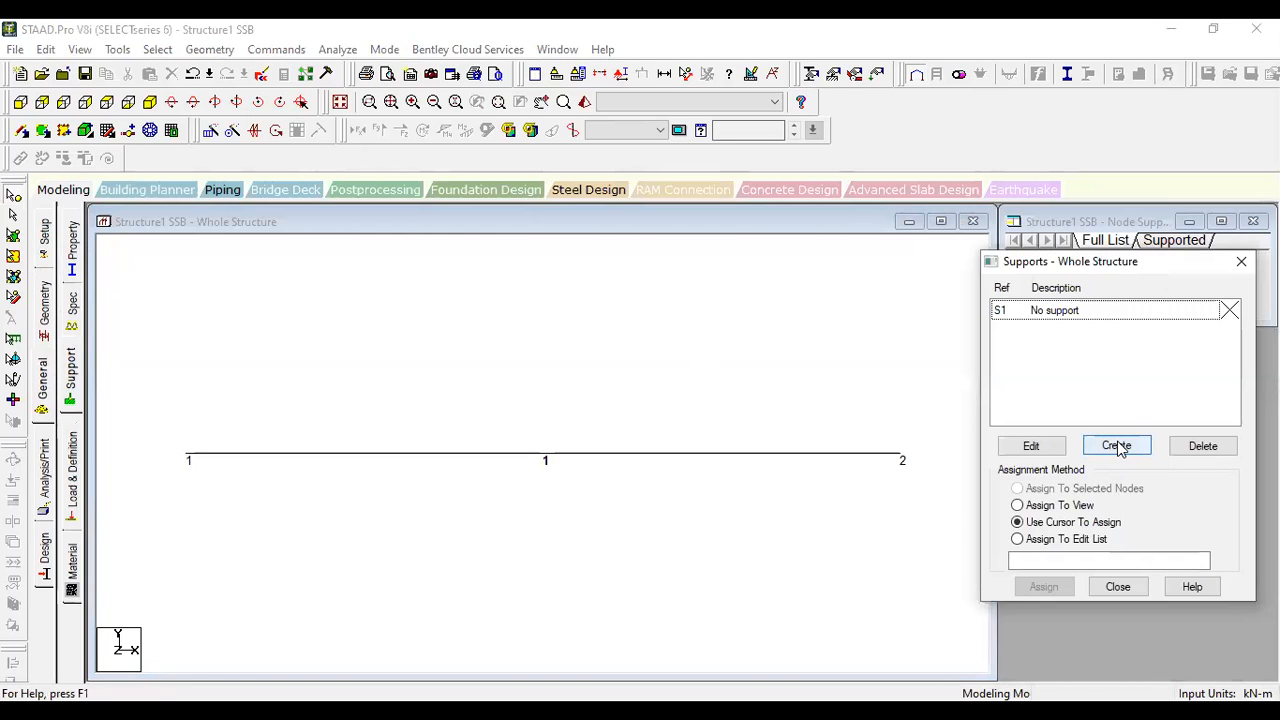
{"action": "left_click", "coordinate": [1118, 446]}
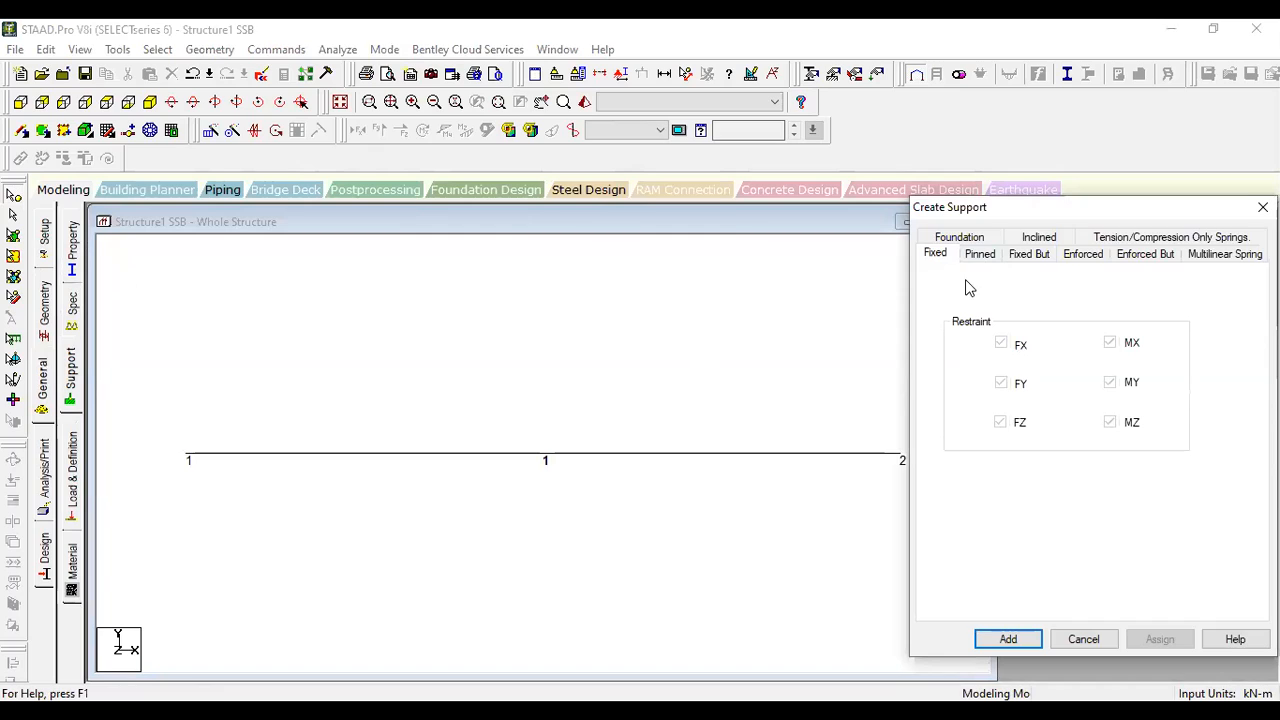
{"action": "left_click", "coordinate": [984, 254]}
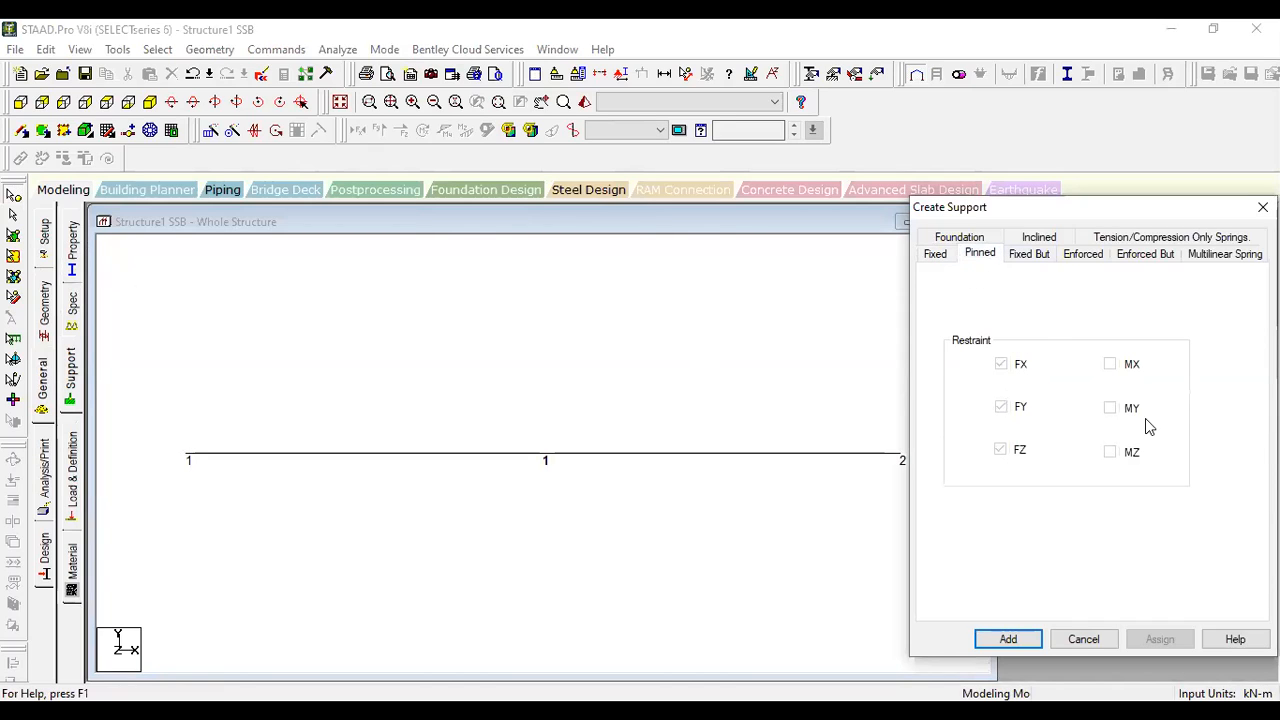
{"action": "left_click", "coordinate": [1008, 640]}
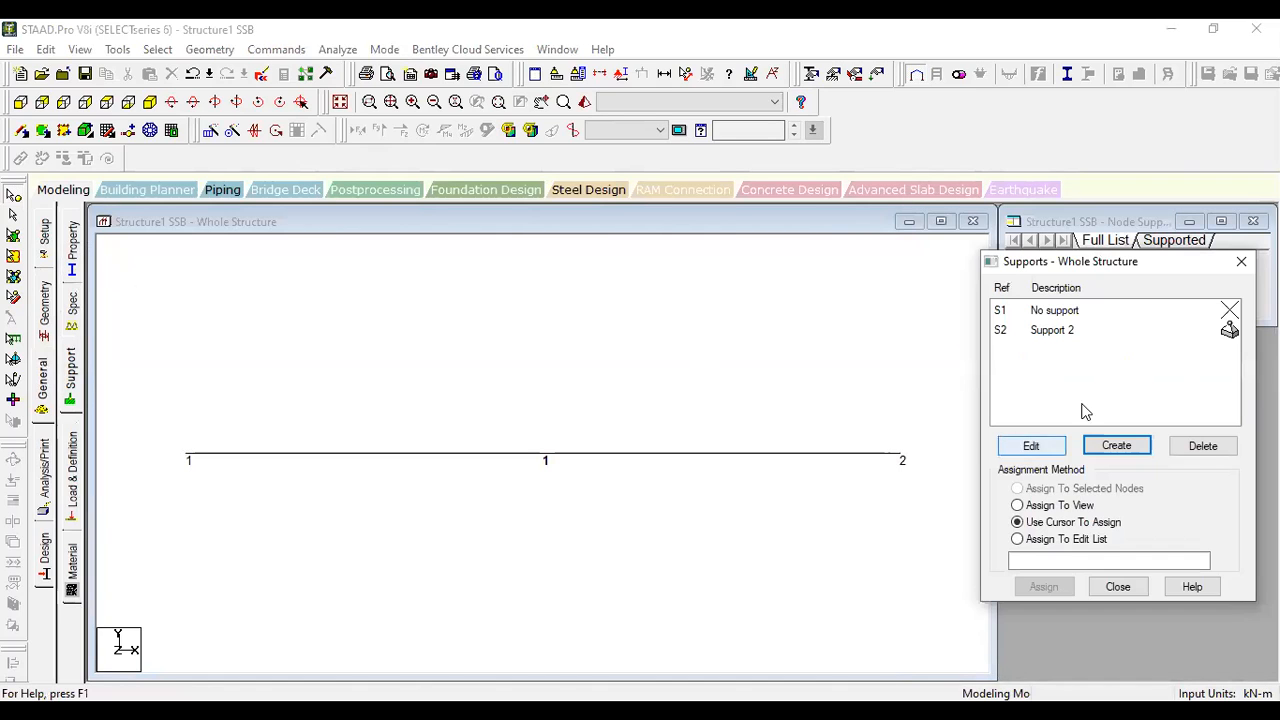
- Create a Fixed But support with FX and MZ released
{"action": "left_click", "coordinate": [1116, 447]}
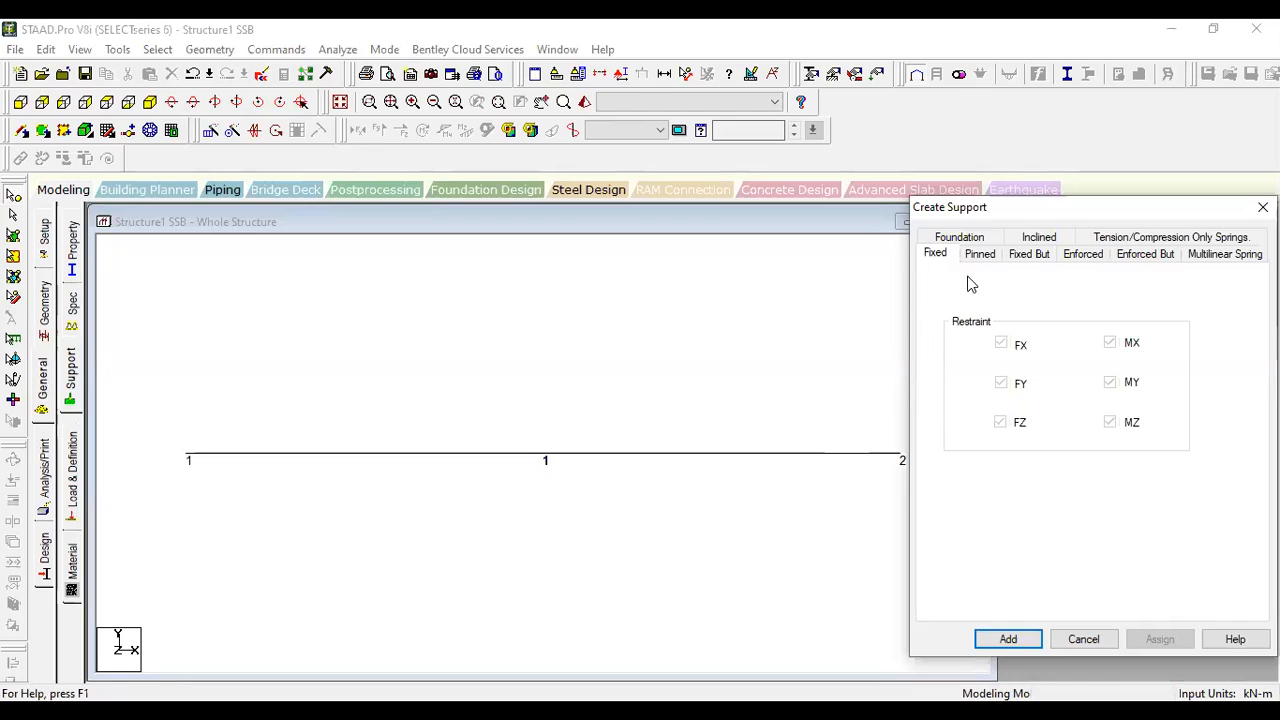
{"action": "left_click", "coordinate": [1040, 256]}
{"action": "left_click", "coordinate": [960, 318]}
{"action": "left_click", "coordinate": [966, 452]}
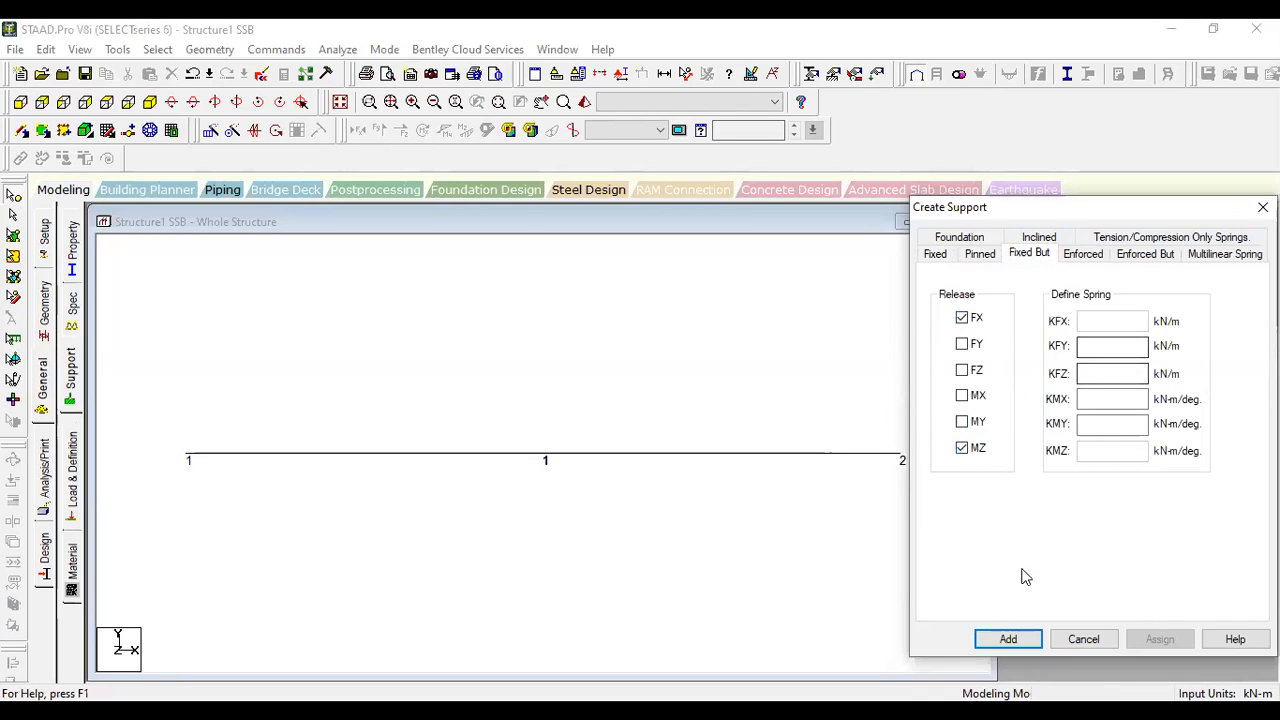
{"action": "left_click", "coordinate": [1009, 640]}
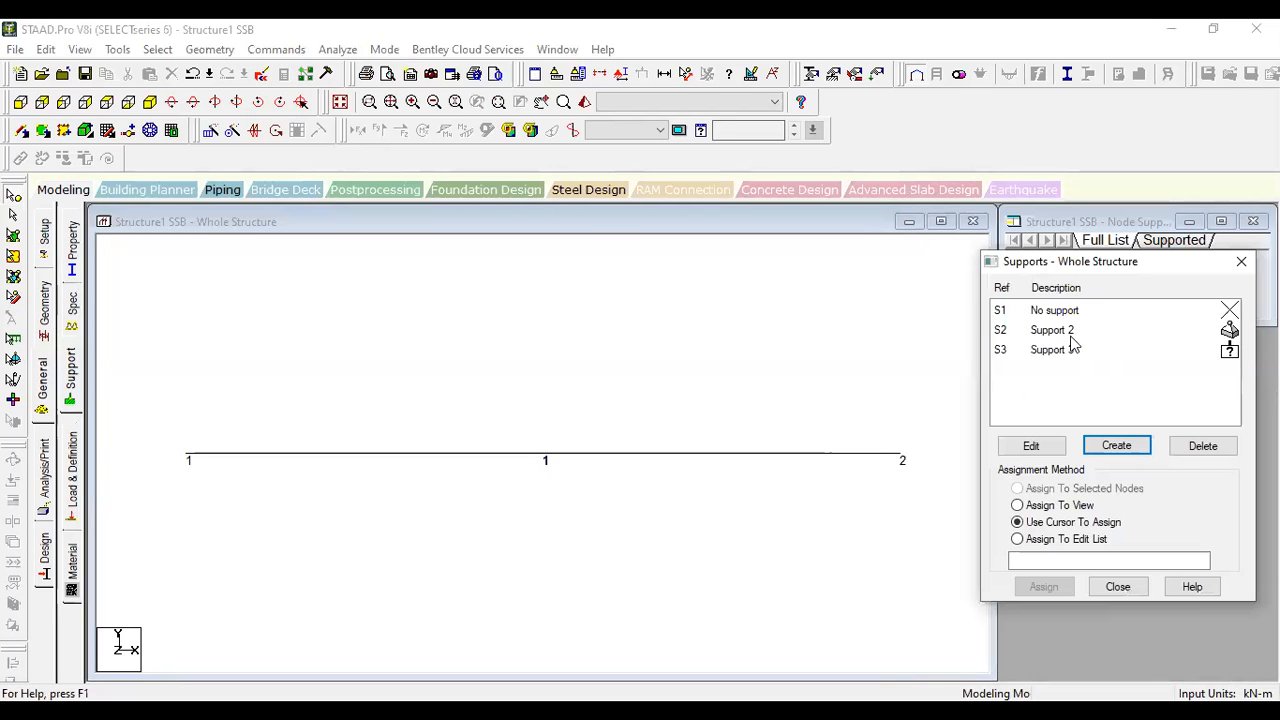
- Assign the pinned support to node 1 and the Fixed But support to node 2 using the cursor, and close the supports
{"action": "left_click", "coordinate": [1070, 336]}
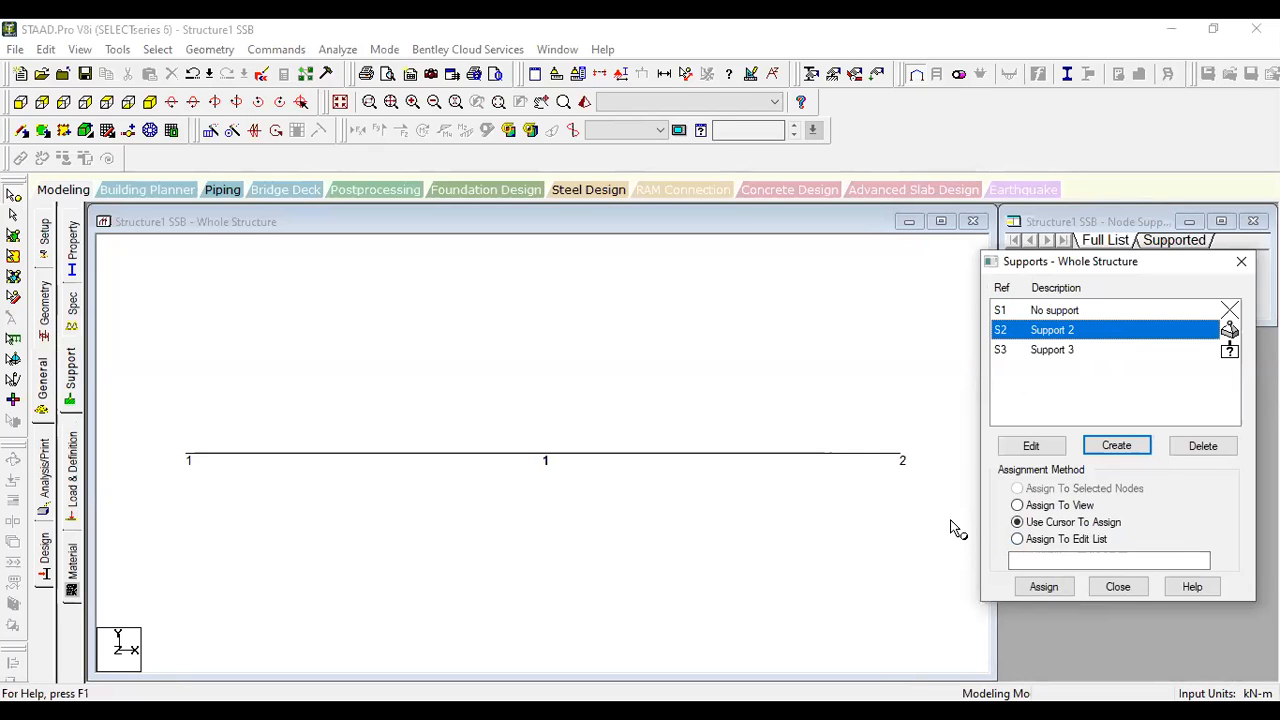
{"action": "left_click", "coordinate": [1052, 587]}
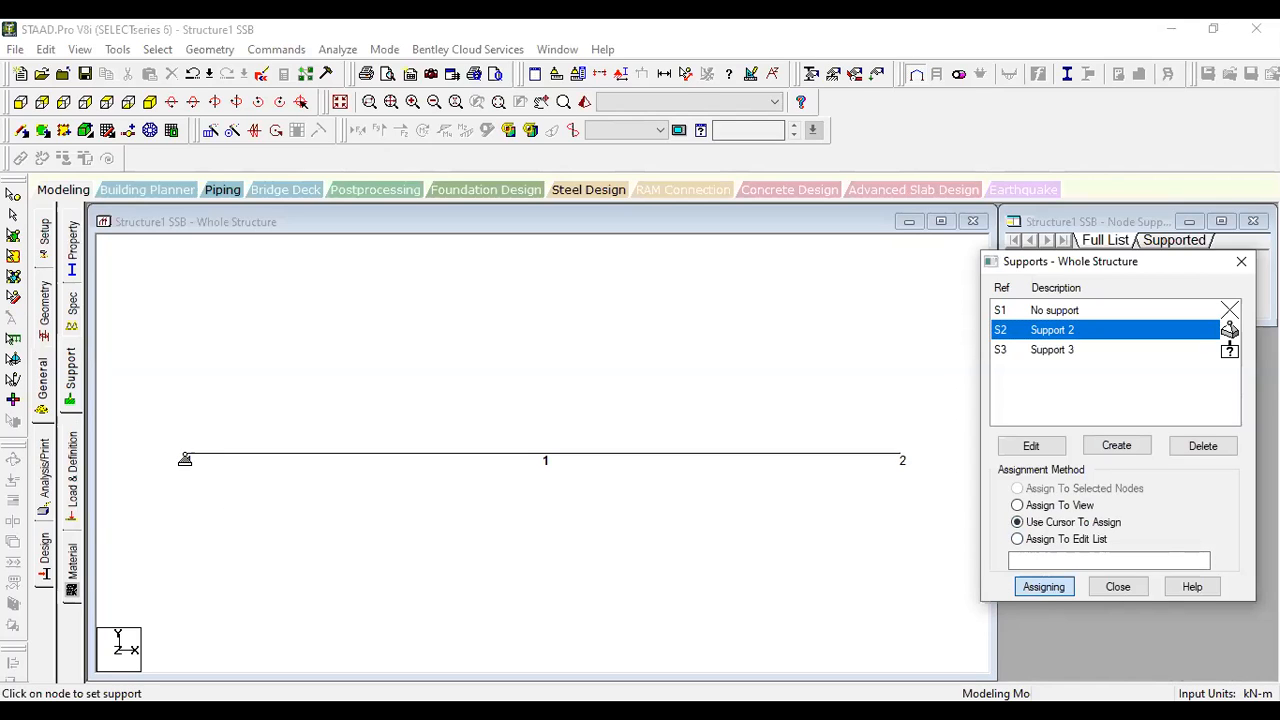
{"action": "left_click", "coordinate": [185, 459]}
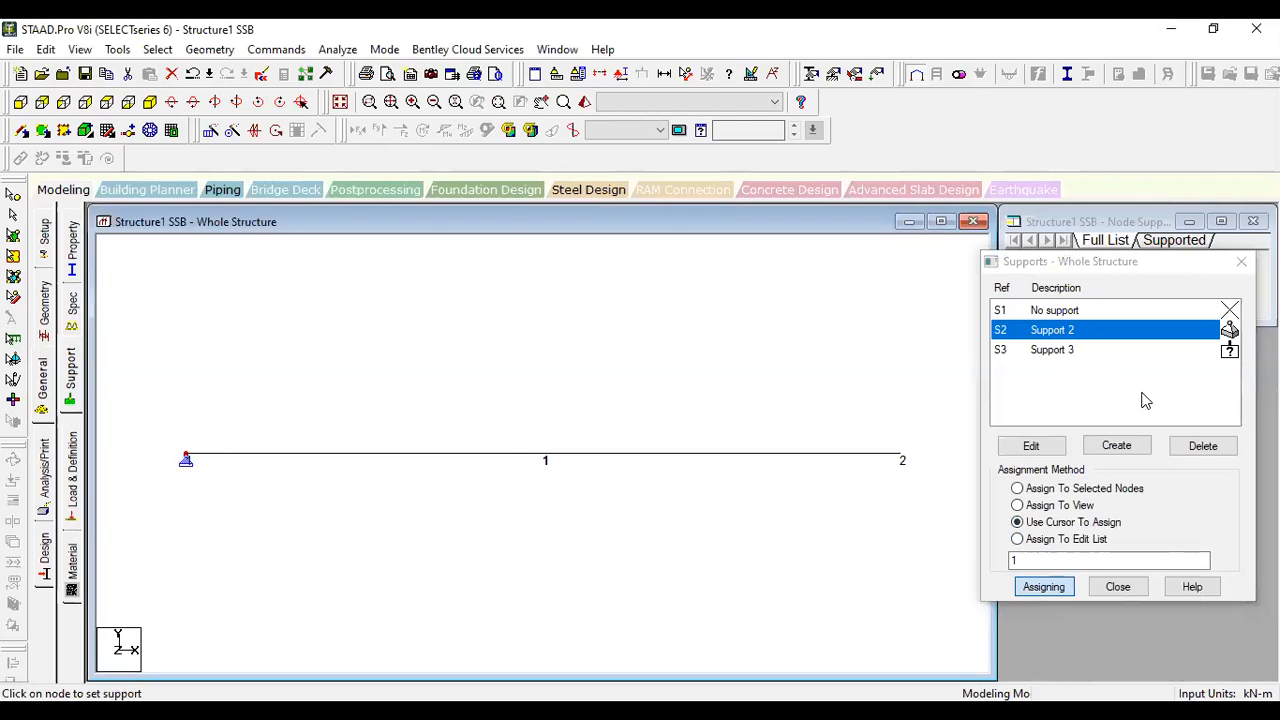
{"action": "left_click", "coordinate": [1062, 350]}
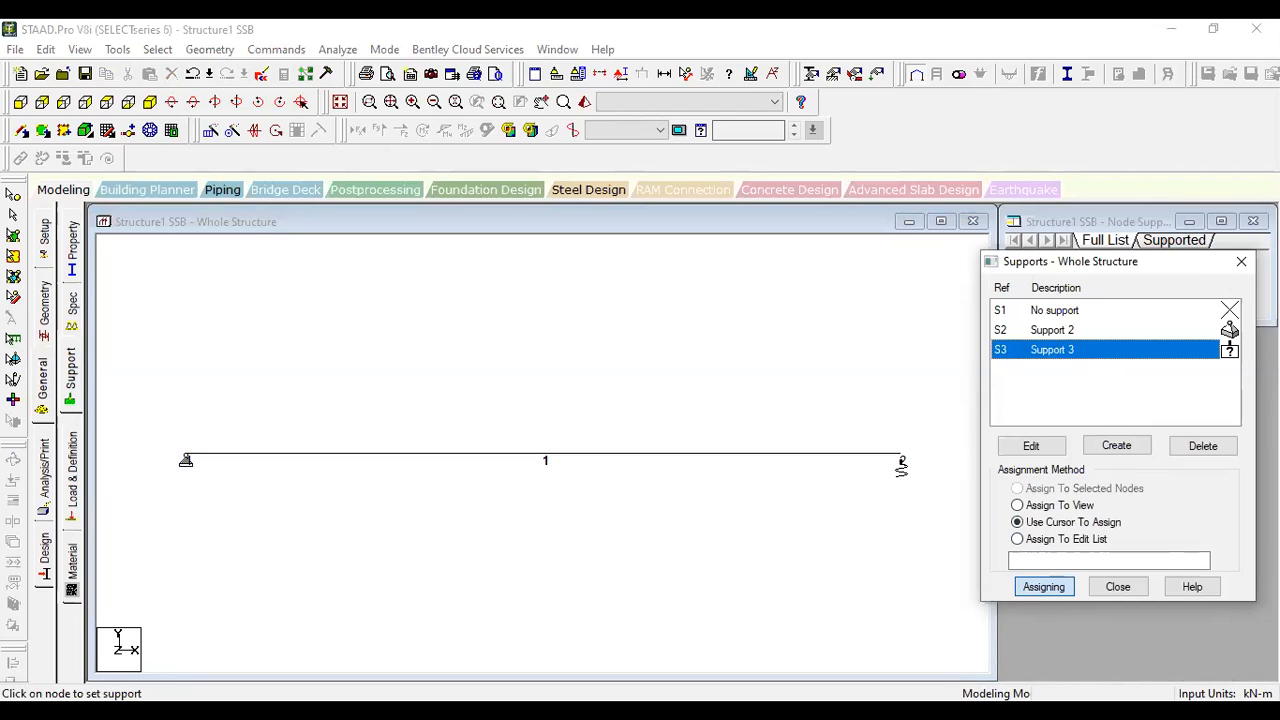
{"action": "left_click", "coordinate": [901, 460]}
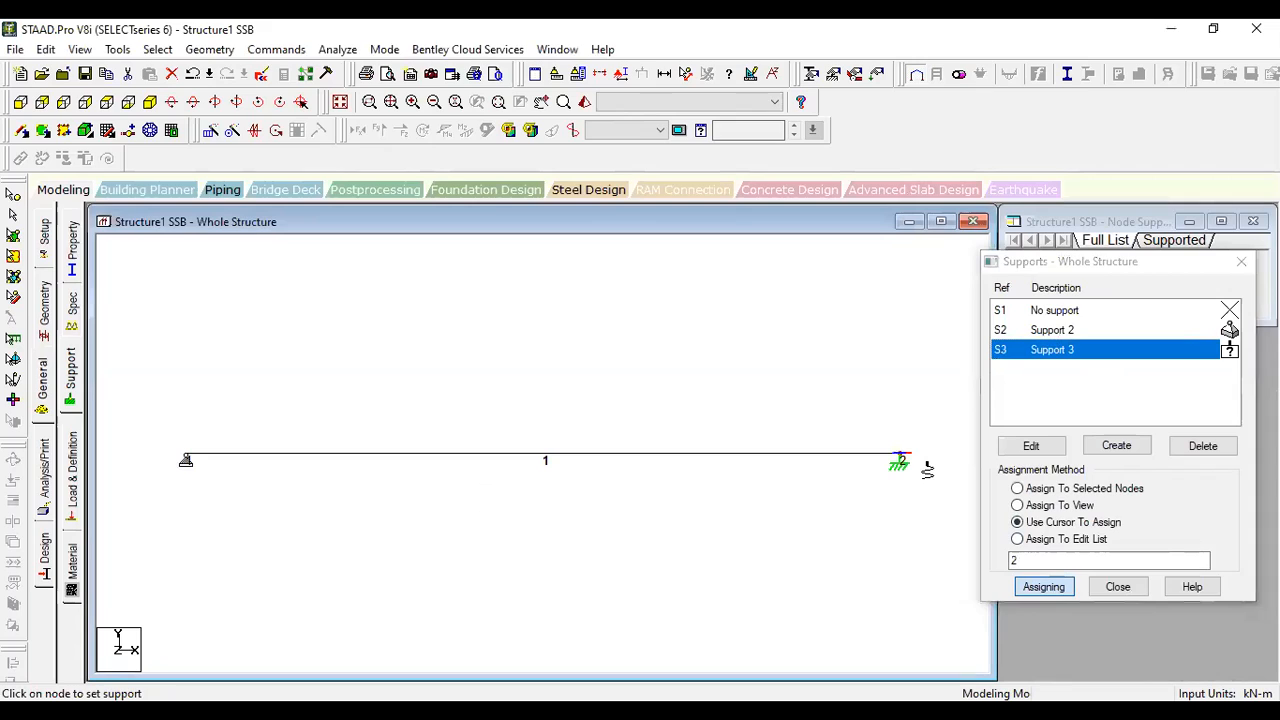
{"action": "key", "text": "Escape"}
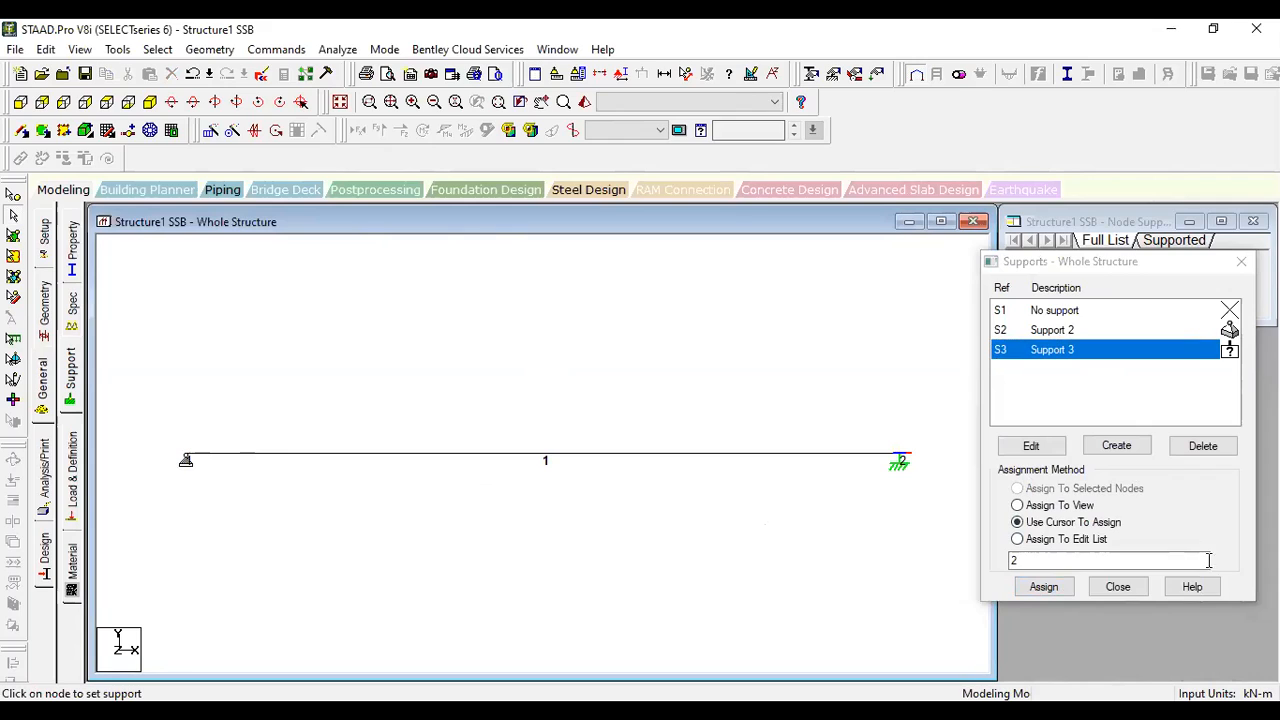
{"action": "left_click", "coordinate": [1118, 590]}
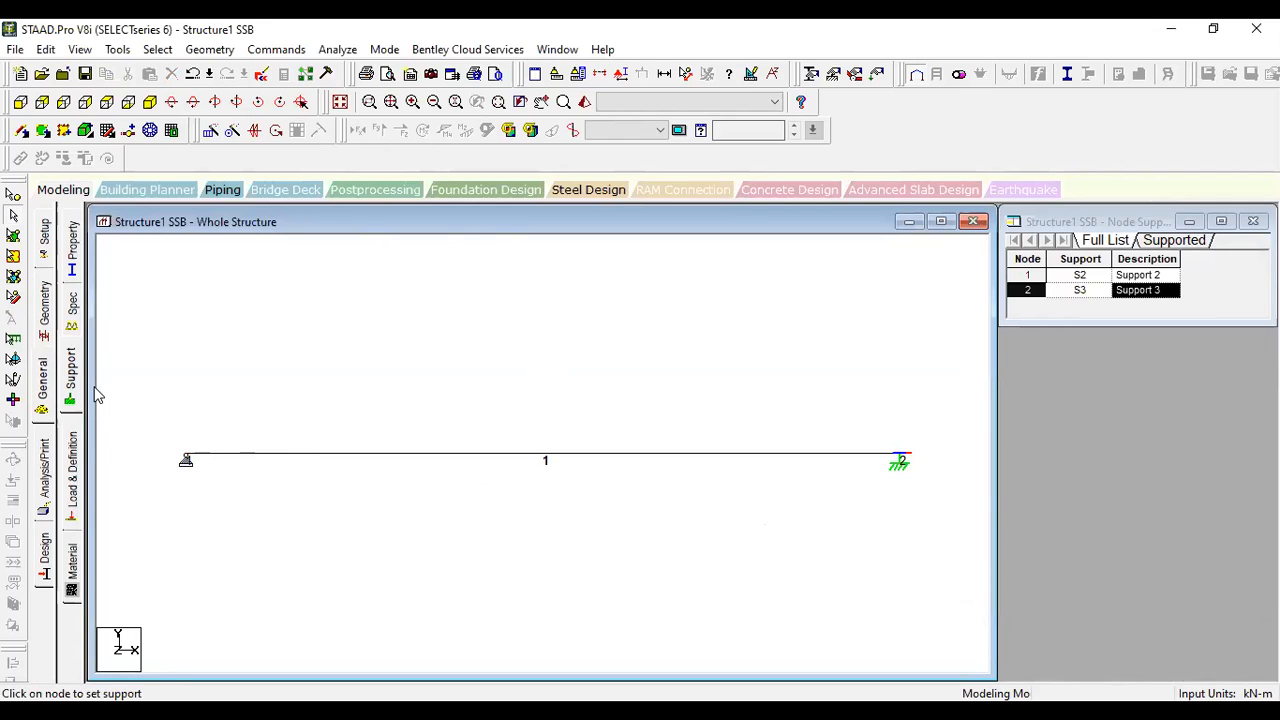
- Add primary load case 1 with loading type Dead and the title DL
{"action": "left_click", "coordinate": [72, 487]}
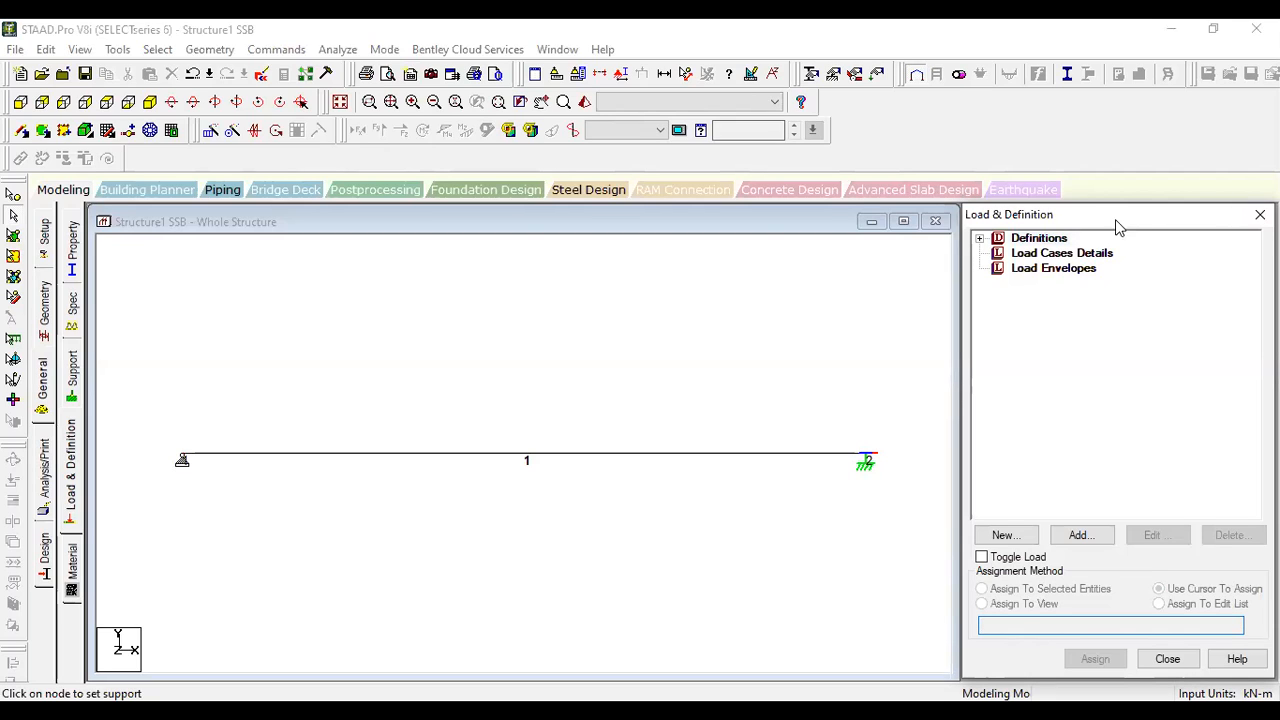
{"action": "left_click", "coordinate": [1030, 256]}
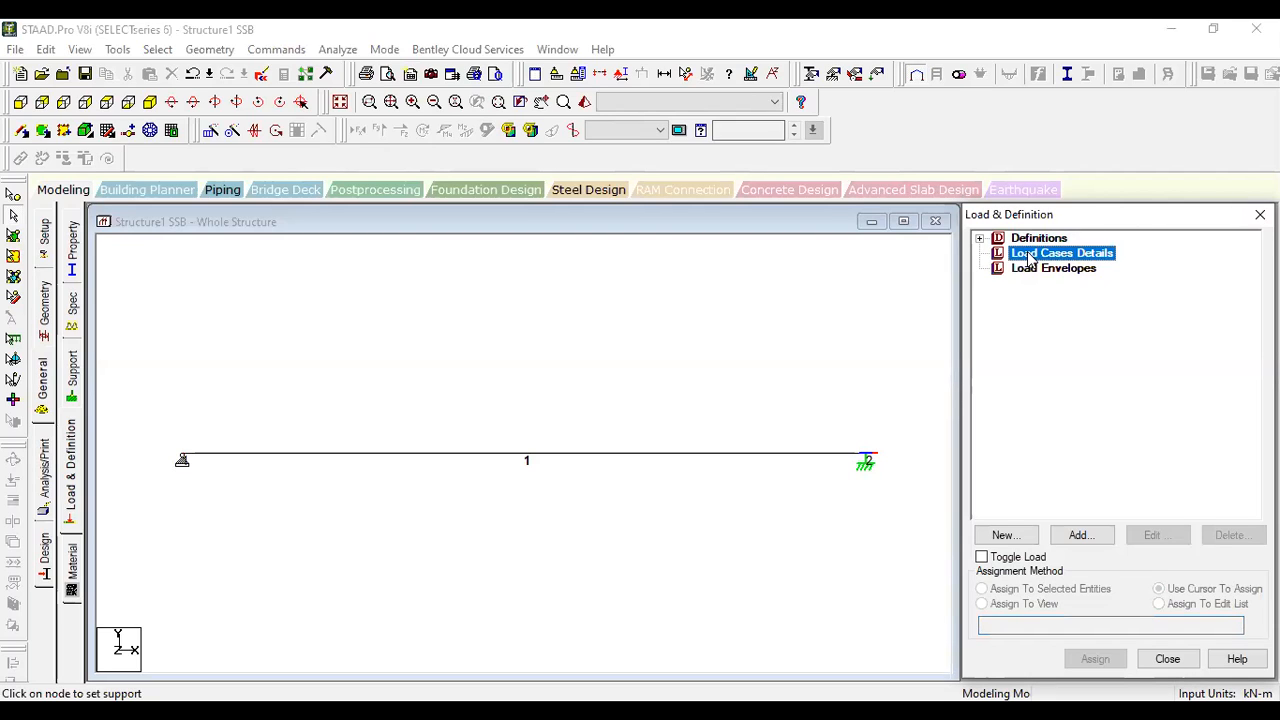
{"action": "left_click", "coordinate": [1082, 543]}
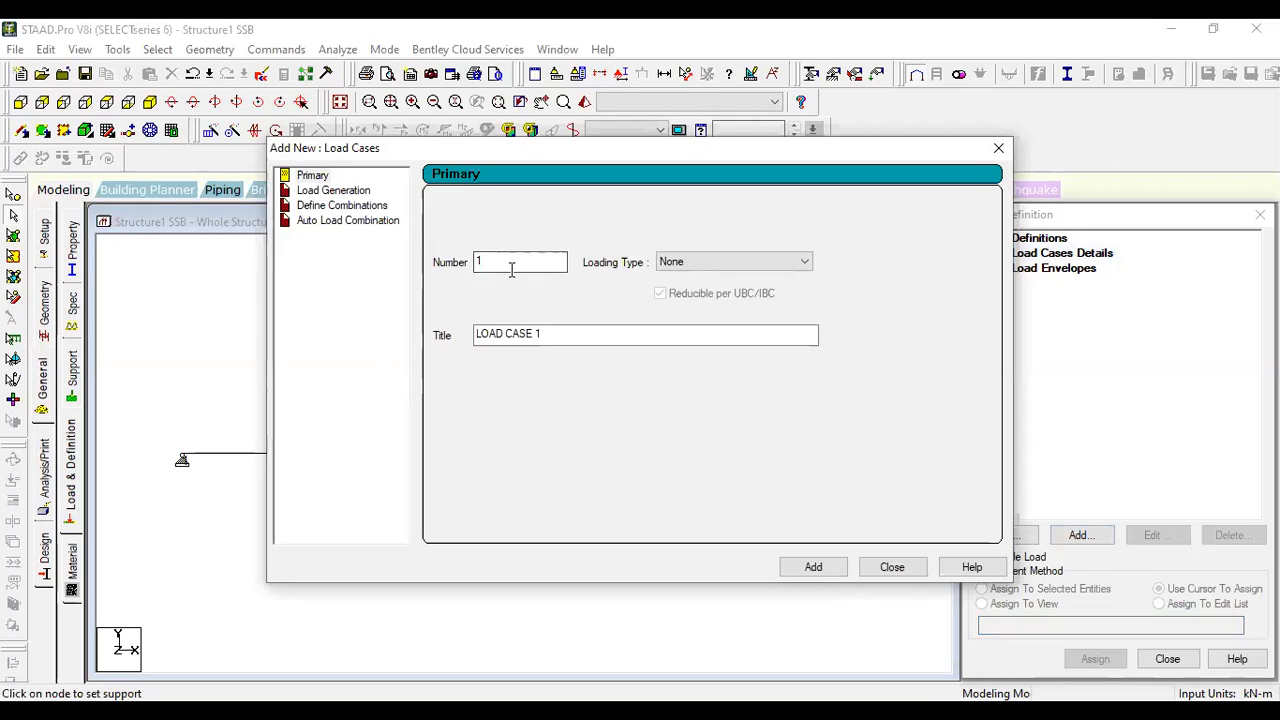
{"action": "left_click", "coordinate": [707, 264]}
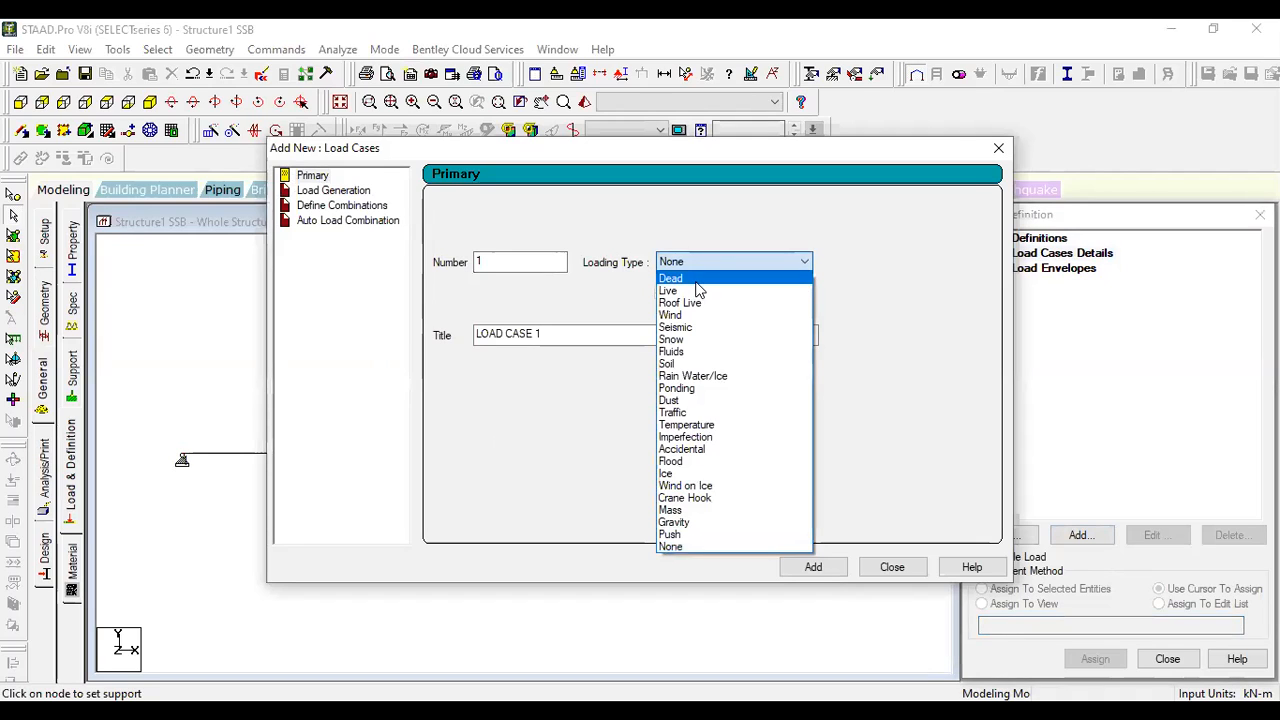
{"action": "left_click", "coordinate": [697, 280]}
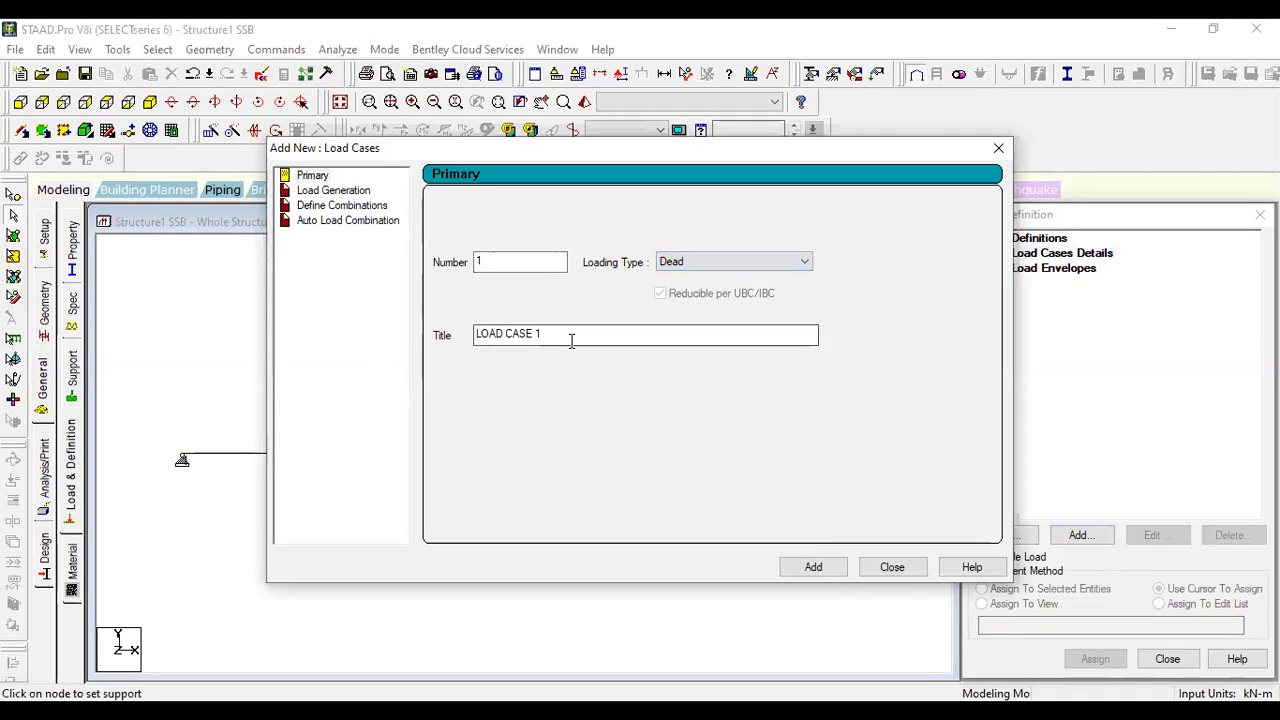
{"action": "left_click_drag", "start_coordinate": [571, 337], "coordinate": [443, 339]}
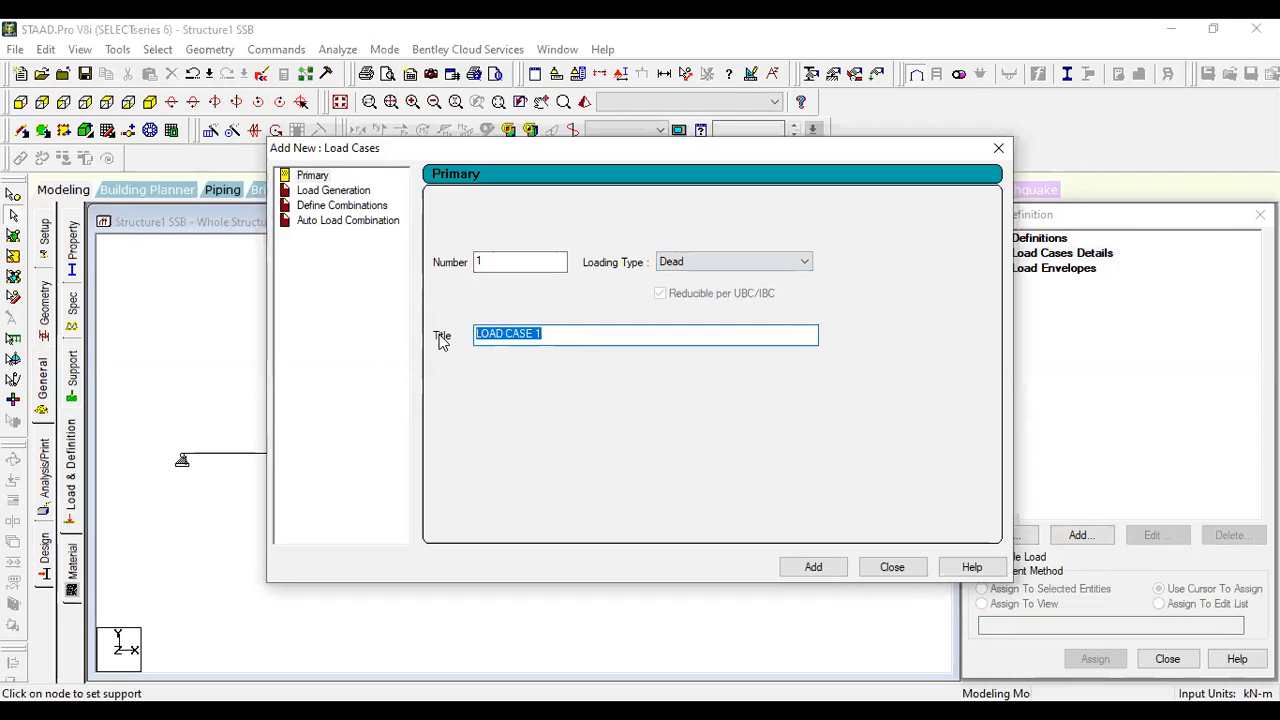
{"action": "type", "text": "DE"}
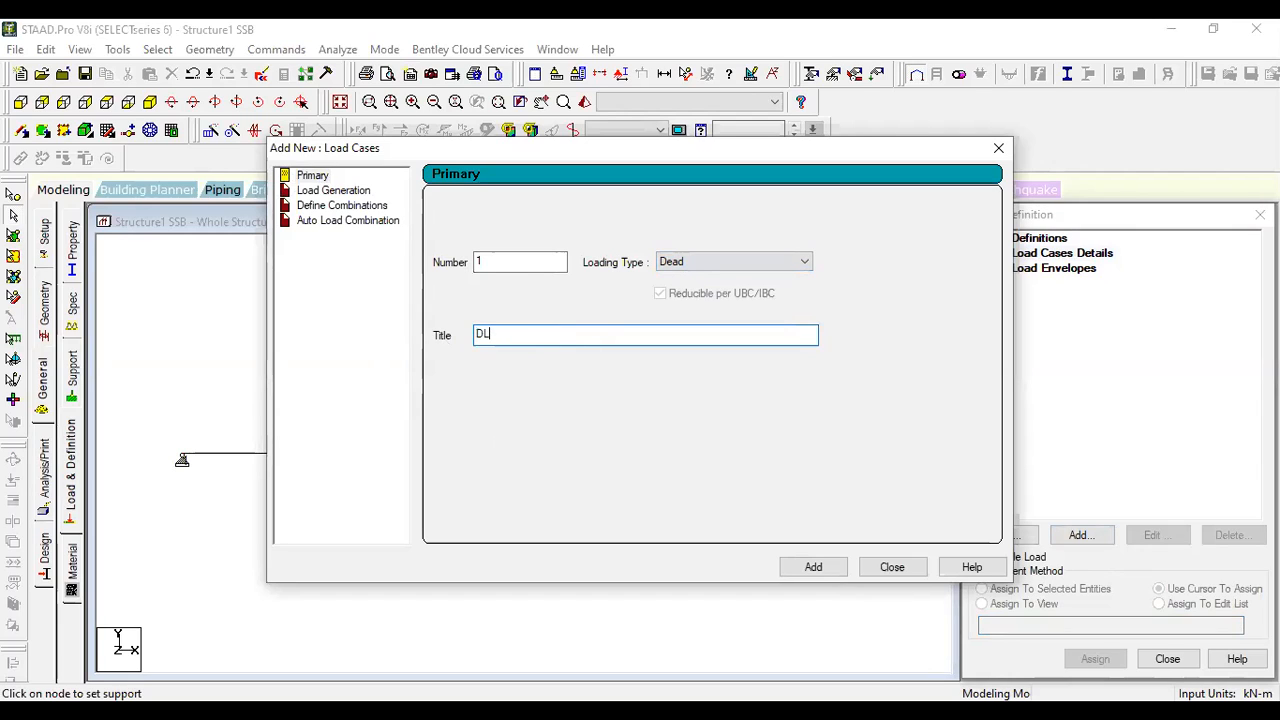
{"action": "left_click", "coordinate": [838, 568]}
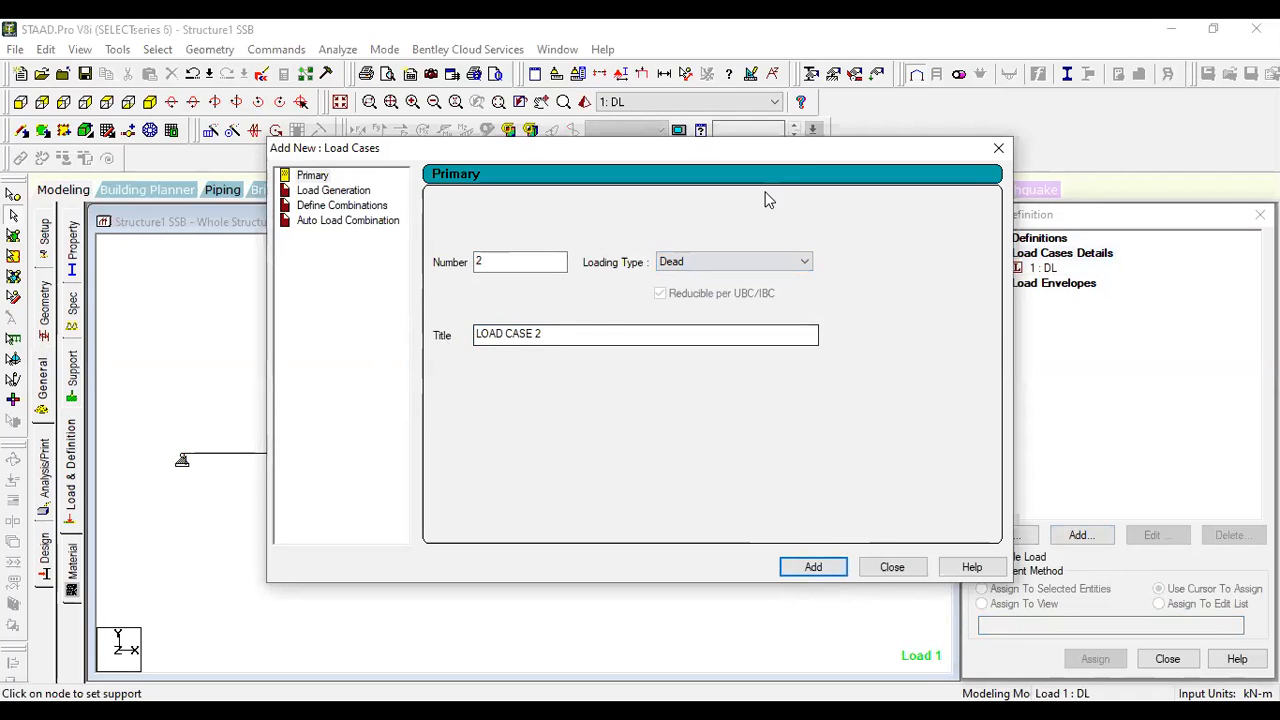
- Add primary load case 2 with loading type Live and the title LL, and finish adding load cases
{"action": "left_click_drag", "start_coordinate": [790, 150], "coordinate": [711, 126]}
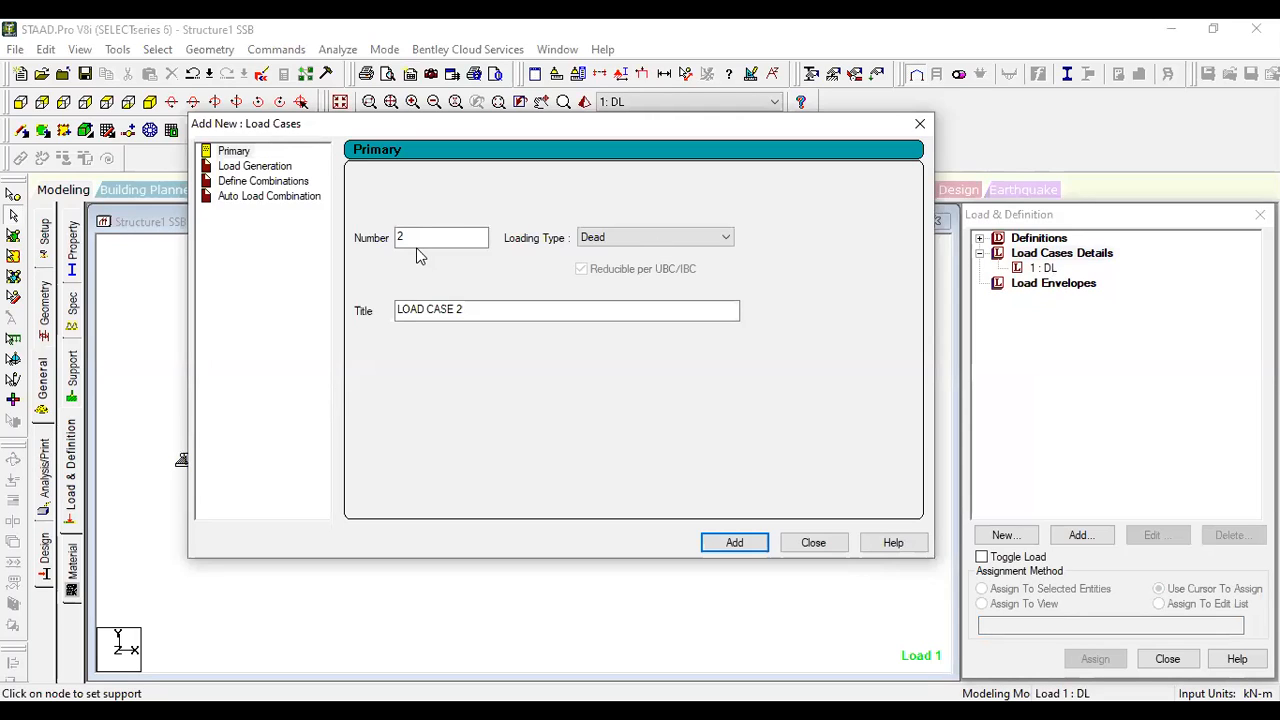
{"action": "left_click", "coordinate": [667, 244]}
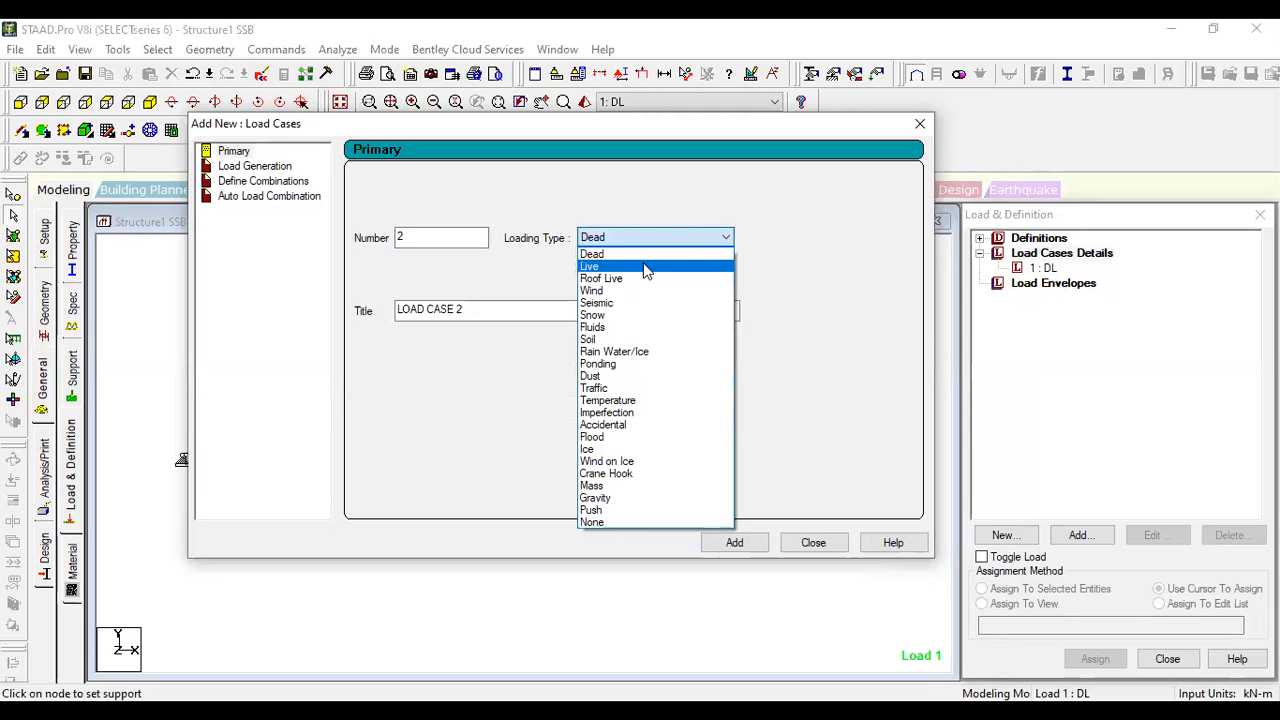
{"action": "left_click", "coordinate": [644, 267]}
{"action": "left_click_drag", "start_coordinate": [489, 307], "coordinate": [349, 288]}
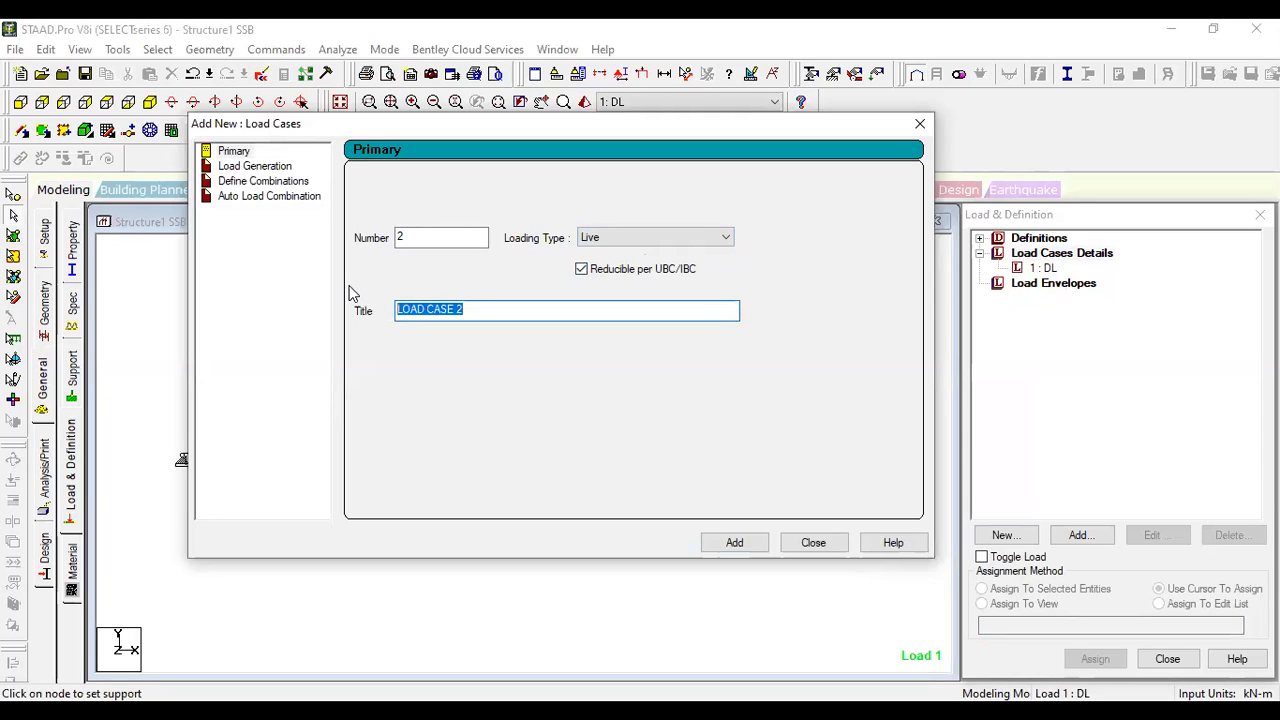
{"action": "type", "text": "LL"}
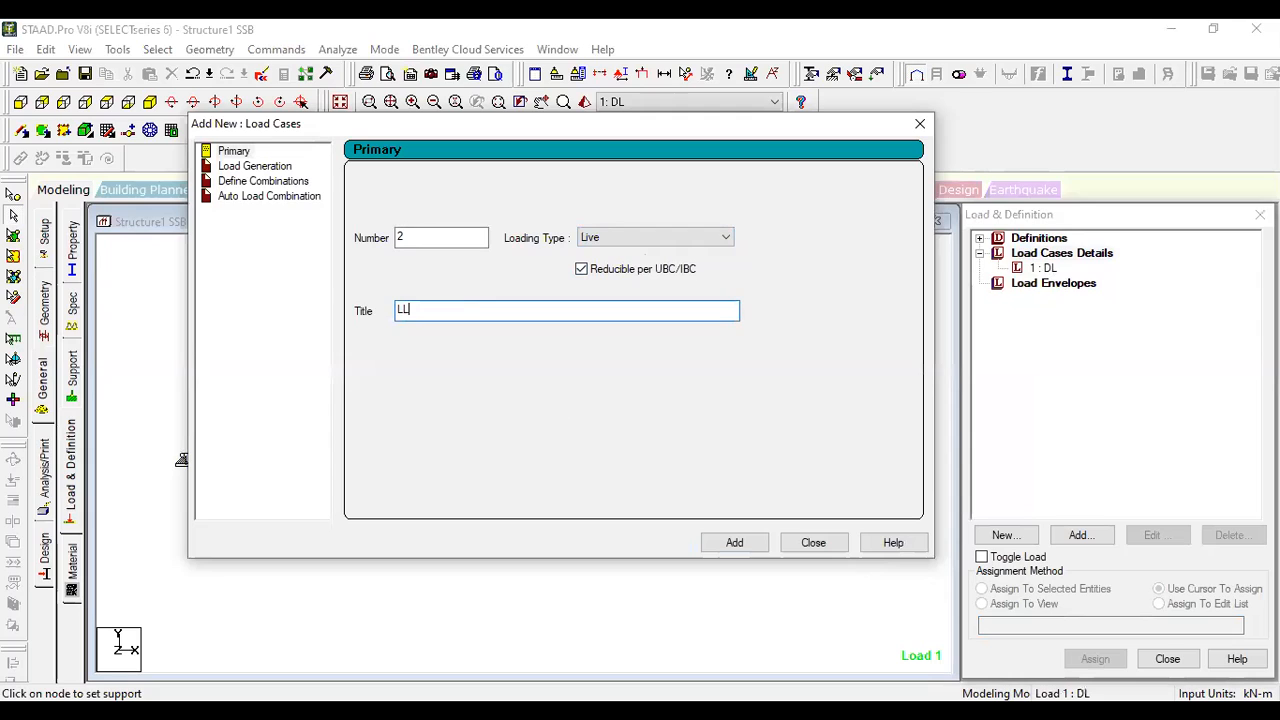
{"action": "left_click", "coordinate": [749, 544]}
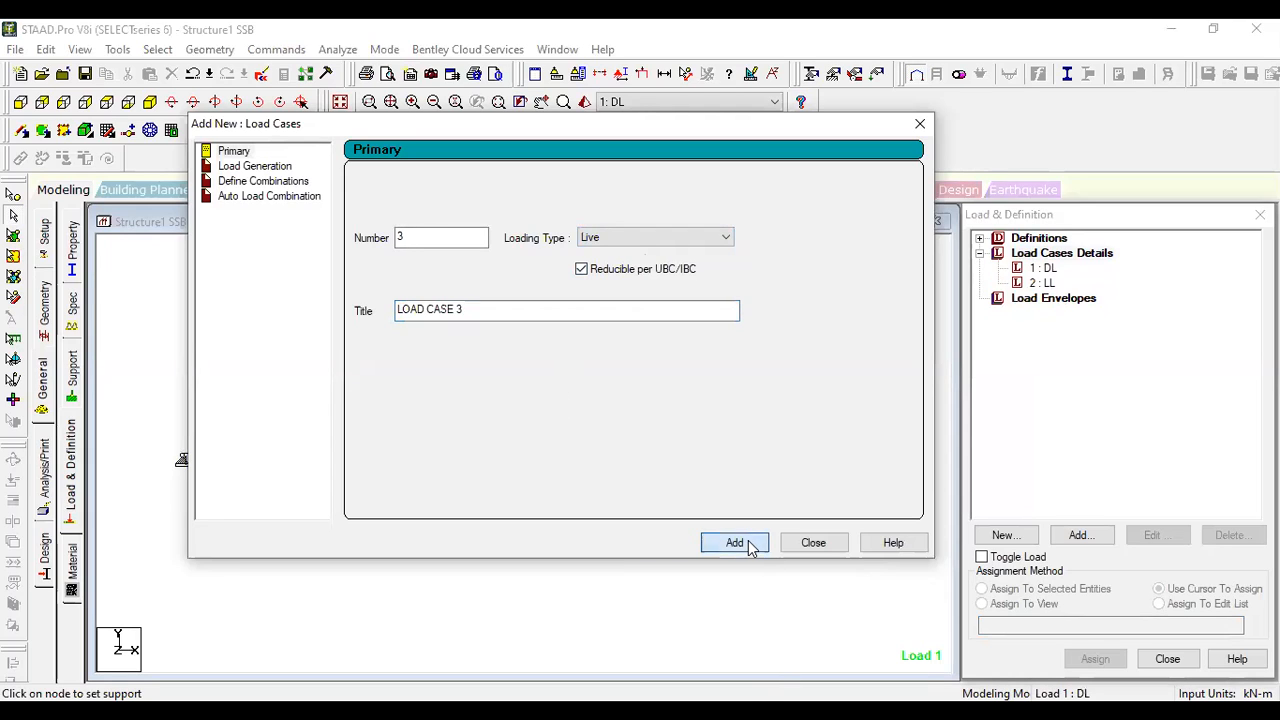
{"action": "left_click", "coordinate": [819, 540]}
- Add a selfweight load in the Y direction with factor -1 to the DL load case
{"action": "left_click", "coordinate": [1044, 270]}
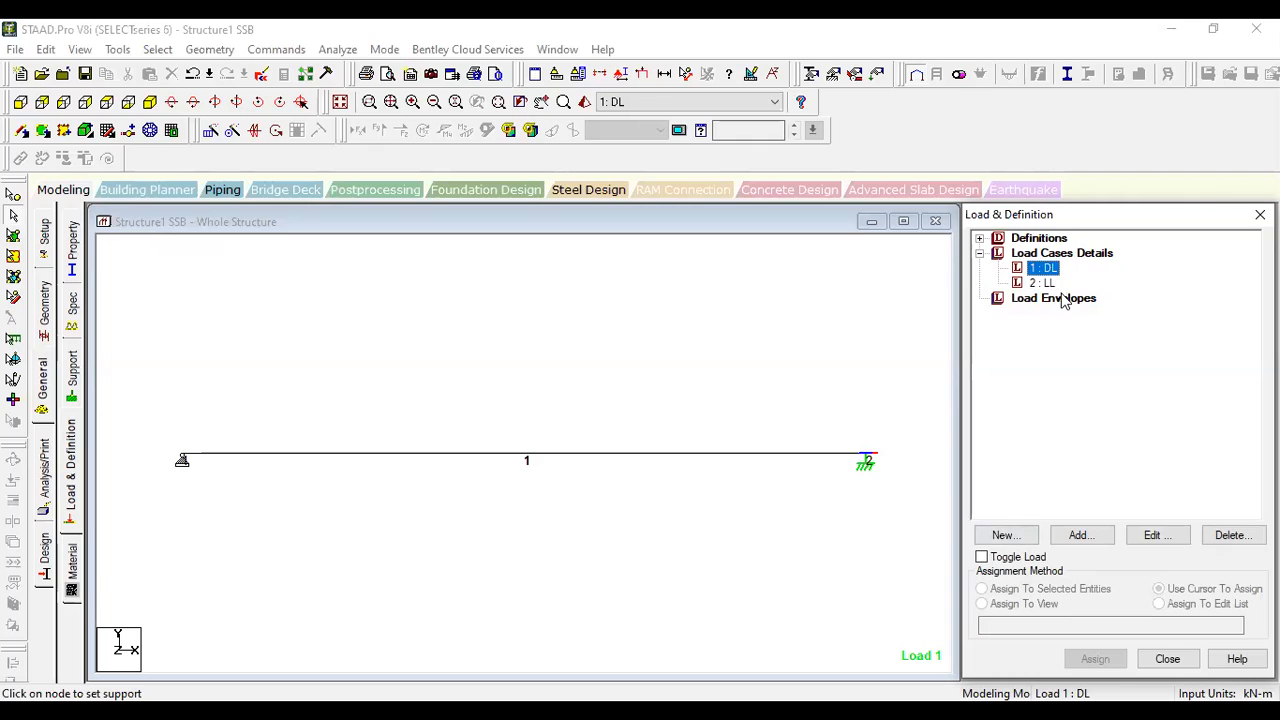
{"action": "left_click", "coordinate": [1088, 537]}
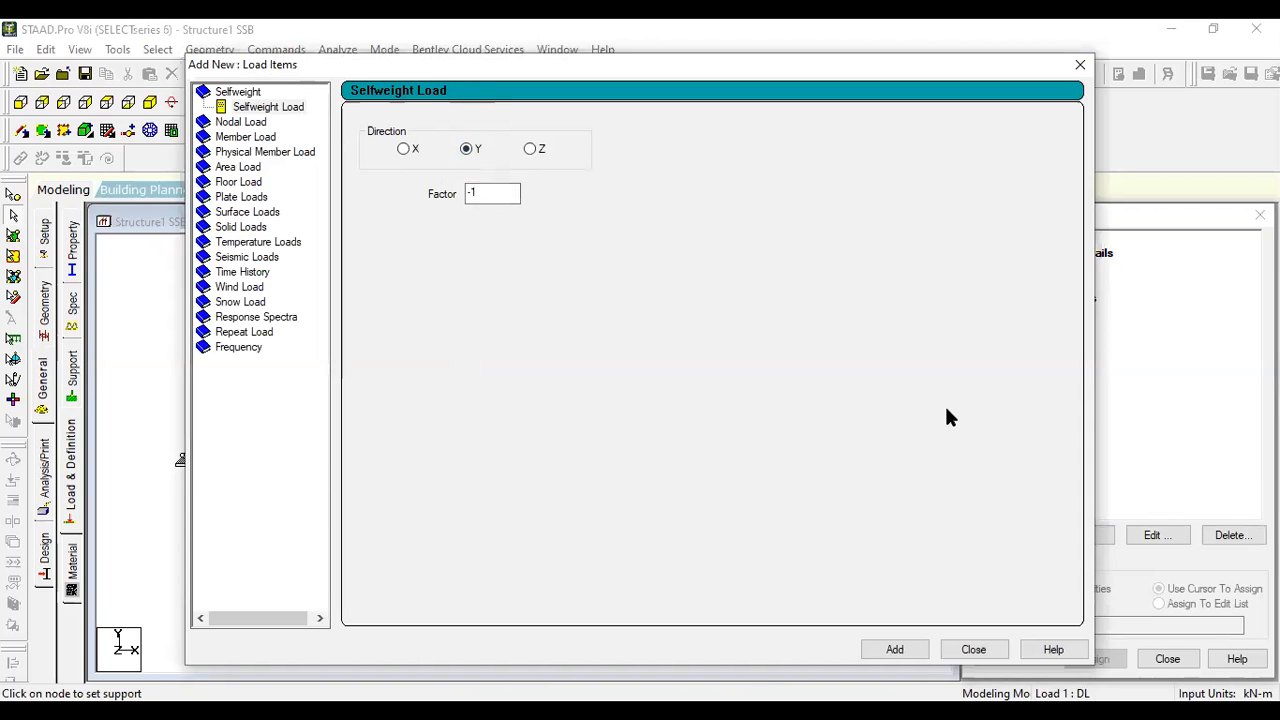
{"action": "left_click", "coordinate": [902, 650]}
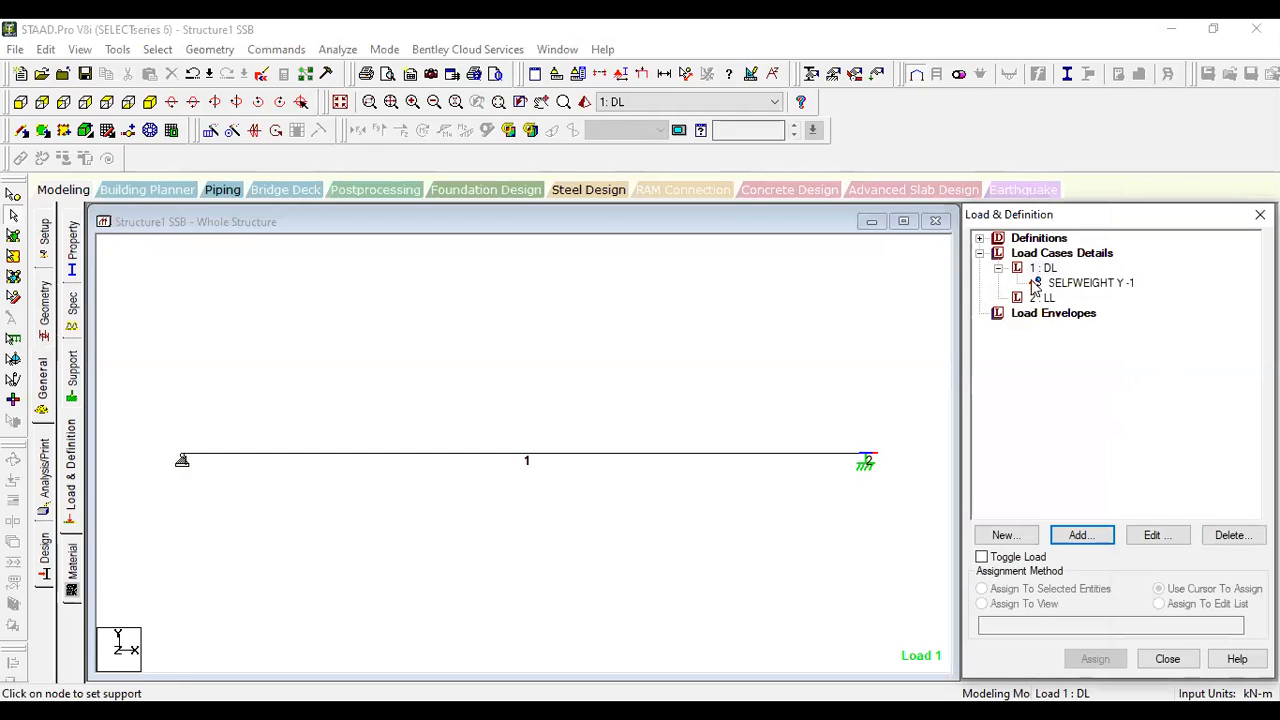
- Assign the SELFWEIGHT Y -1 load of the DL case to the whole view and confirm the assignment
{"action": "left_click", "coordinate": [1117, 286]}
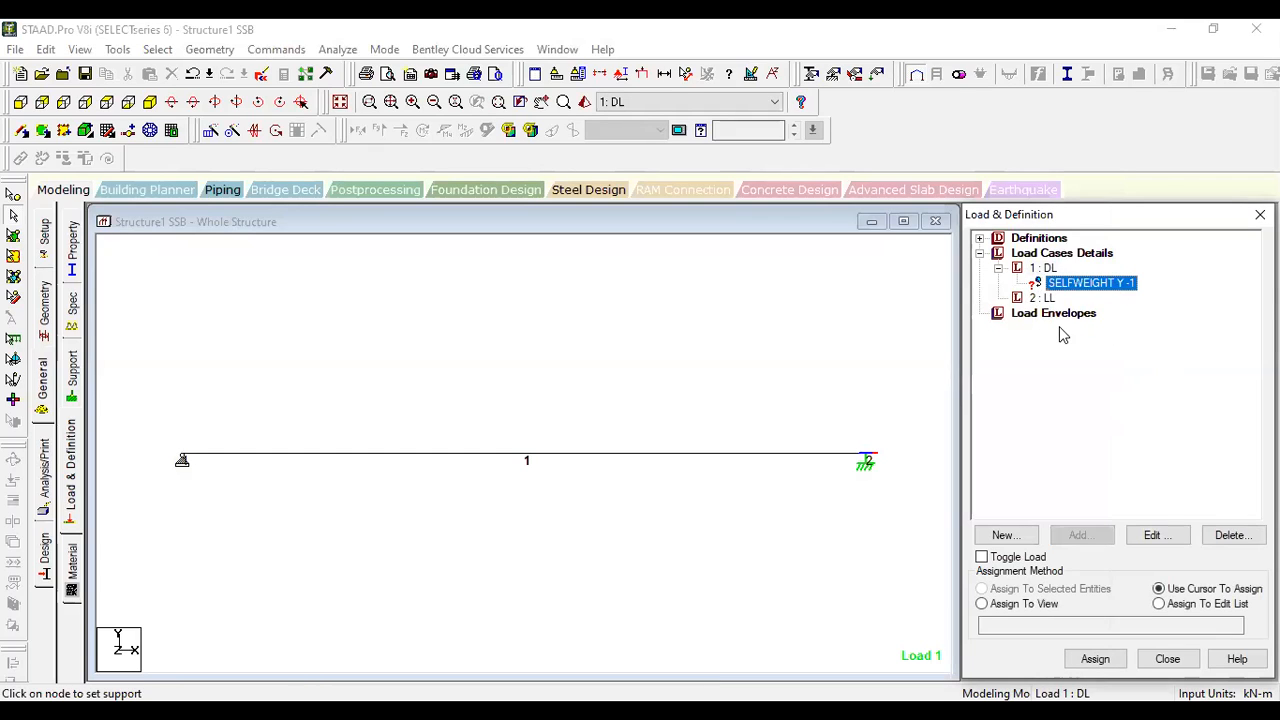
{"action": "left_click", "coordinate": [983, 605]}
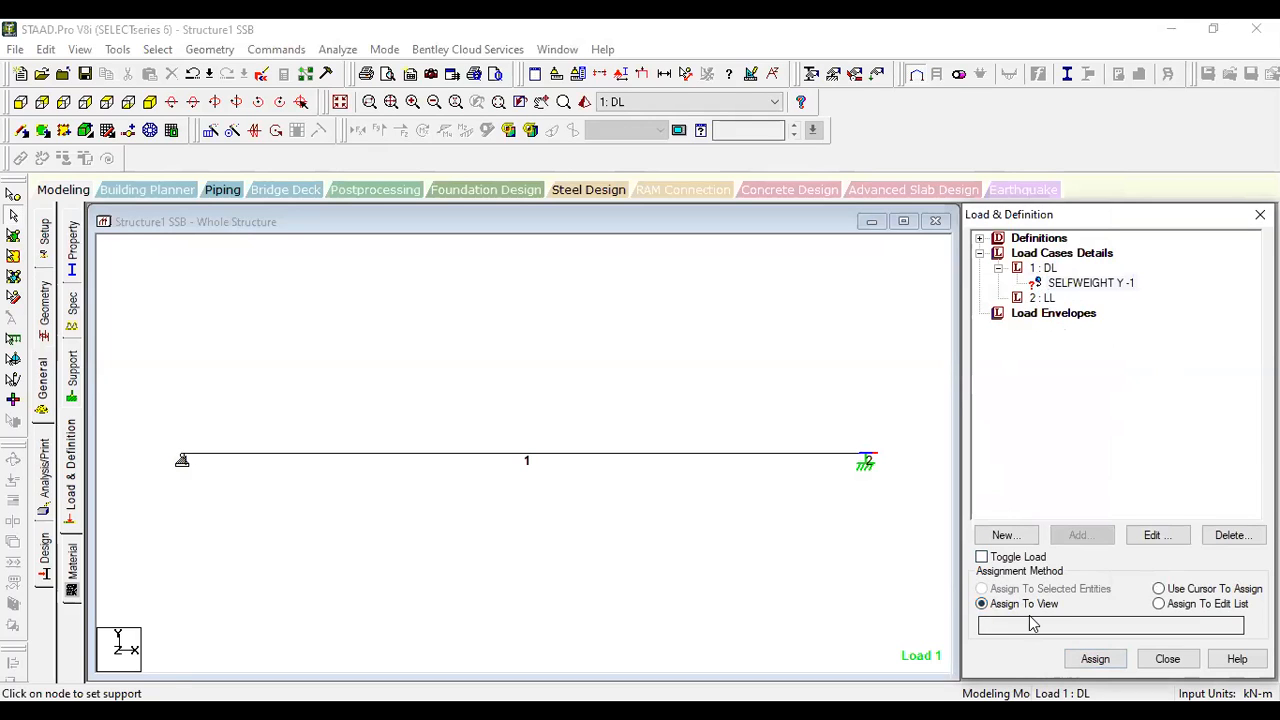
{"action": "left_click", "coordinate": [1097, 660]}
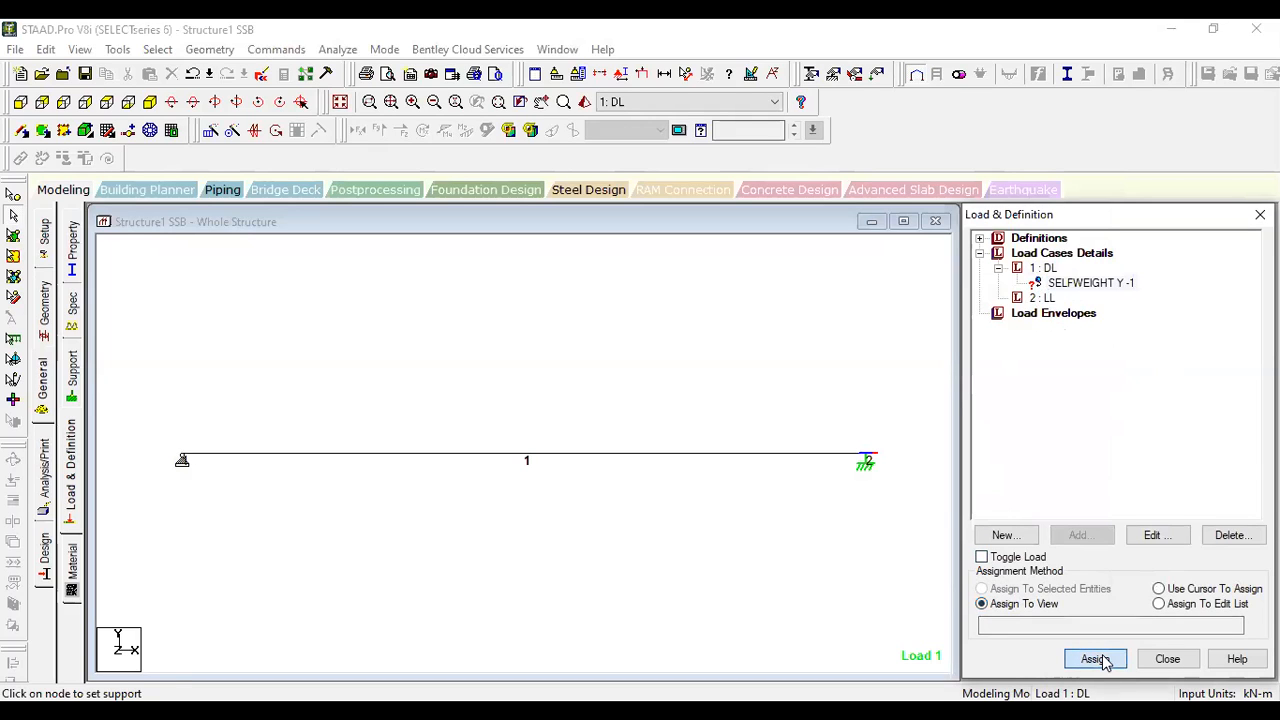
{"action": "left_click", "coordinate": [1149, 494]}
{"action": "left_click", "coordinate": [849, 555]}
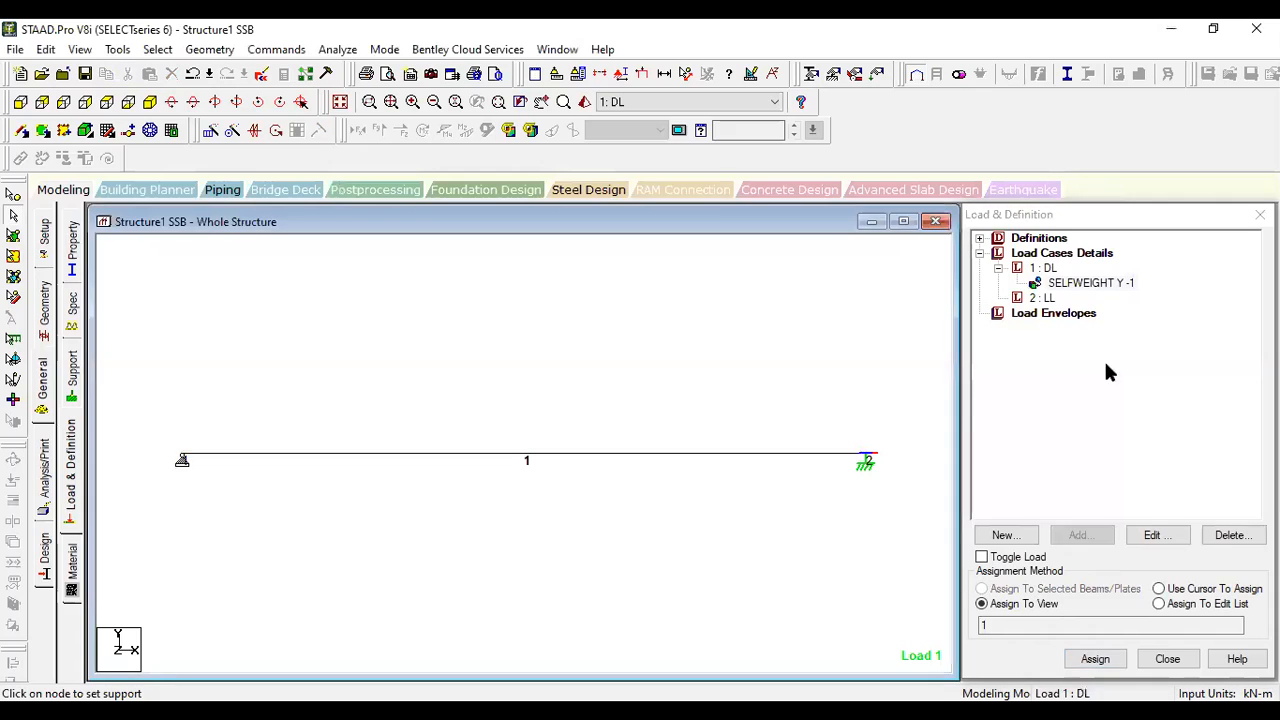
- Add a uniform member force of -10 kN/m in the GY direction to the LL load case
{"action": "left_click", "coordinate": [1044, 300]}
{"action": "left_click", "coordinate": [1077, 537]}
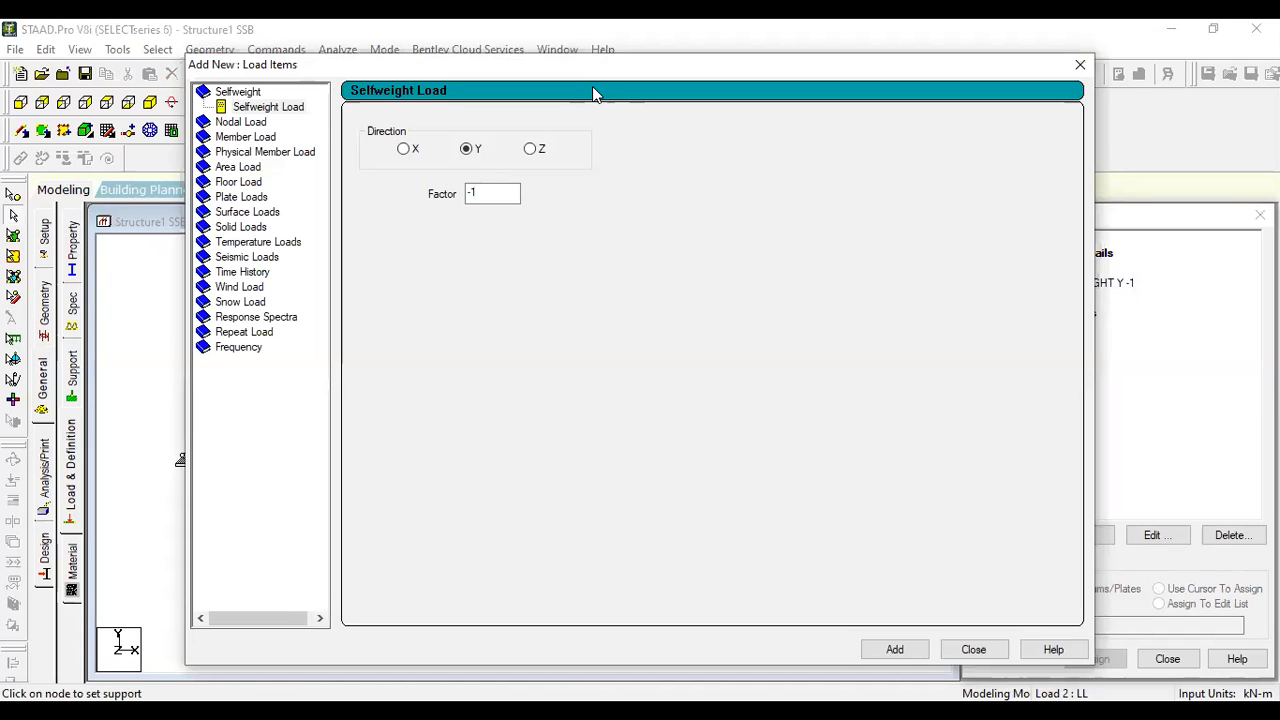
{"action": "left_click", "coordinate": [248, 138]}
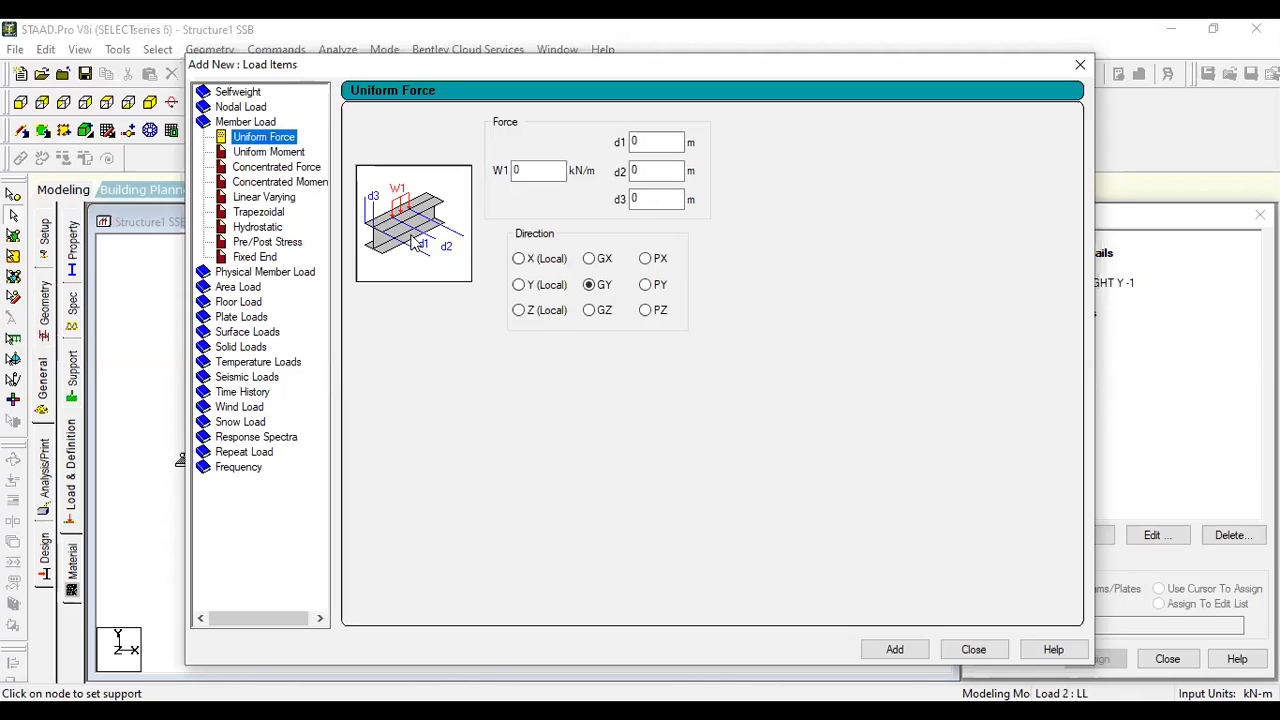
{"action": "double_click", "coordinate": [518, 170]}
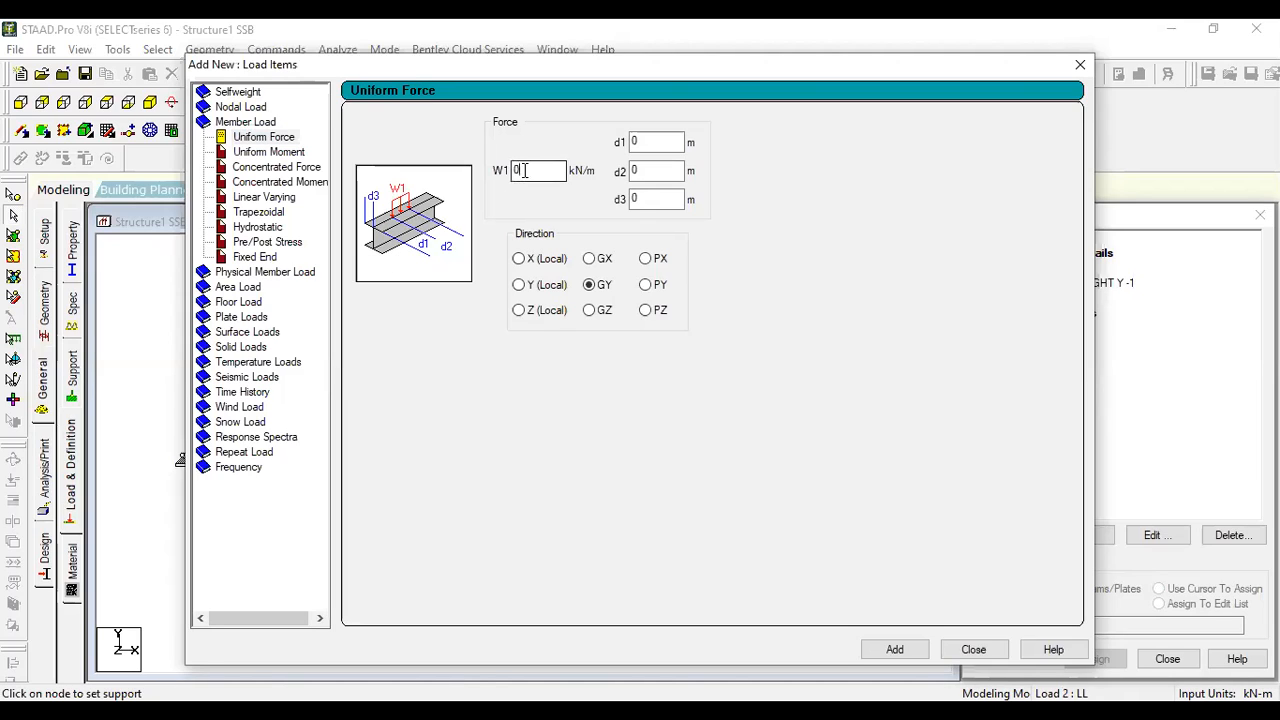
{"action": "type", "text": "-1"}
{"action": "left_click", "coordinate": [895, 650]}
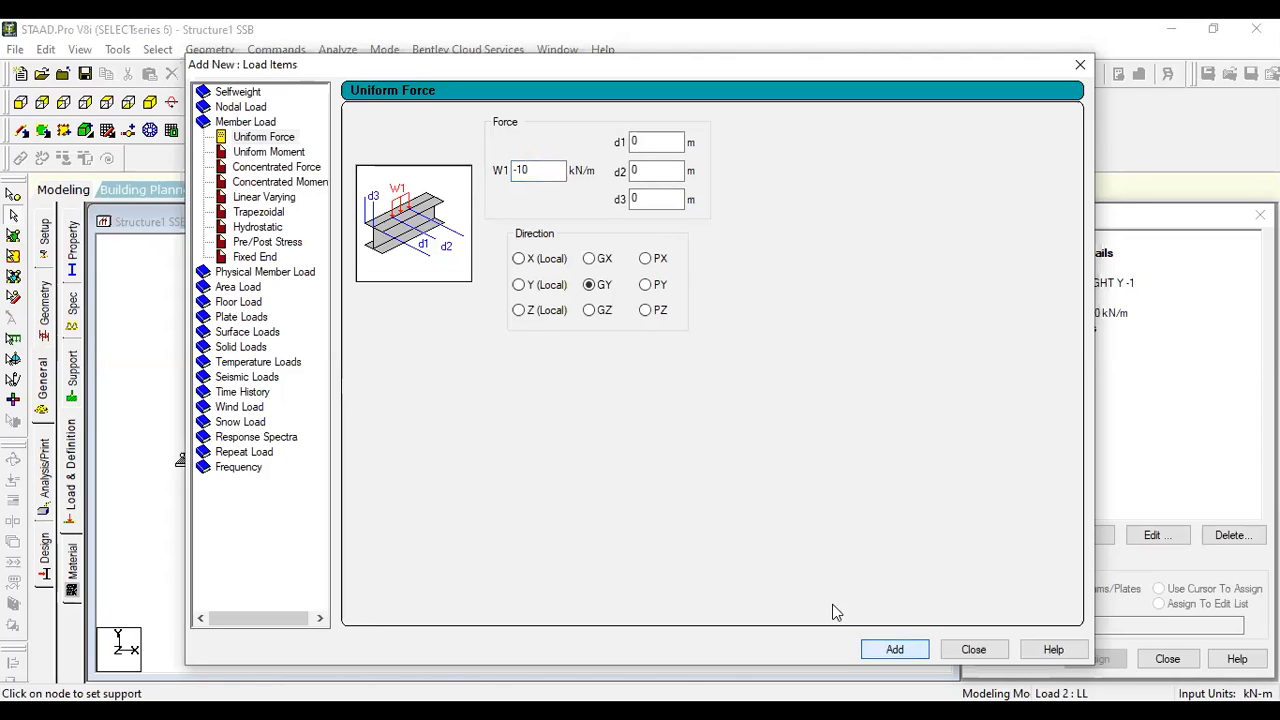
{"action": "left_click", "coordinate": [988, 651]}
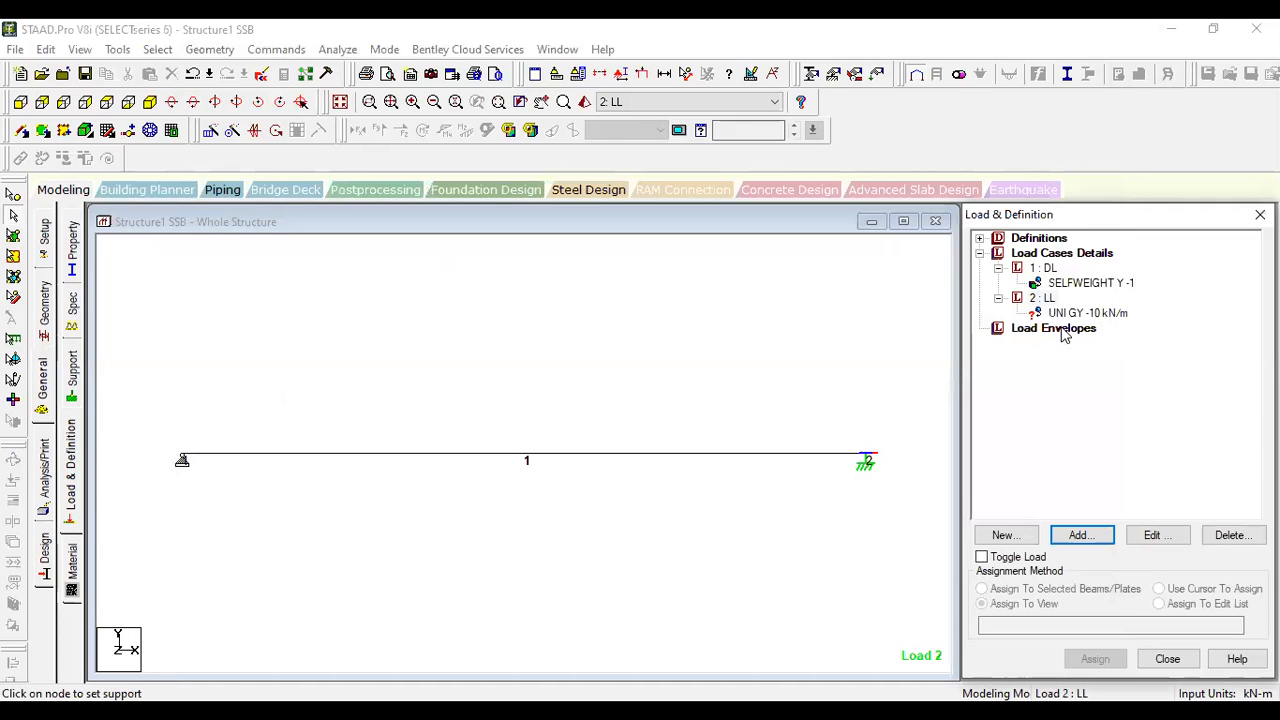
- Assign the UNI GY -10 kN/m load to the selected beam 1, accepting the auto save and confirming the assignment
{"action": "left_click", "coordinate": [1064, 315]}
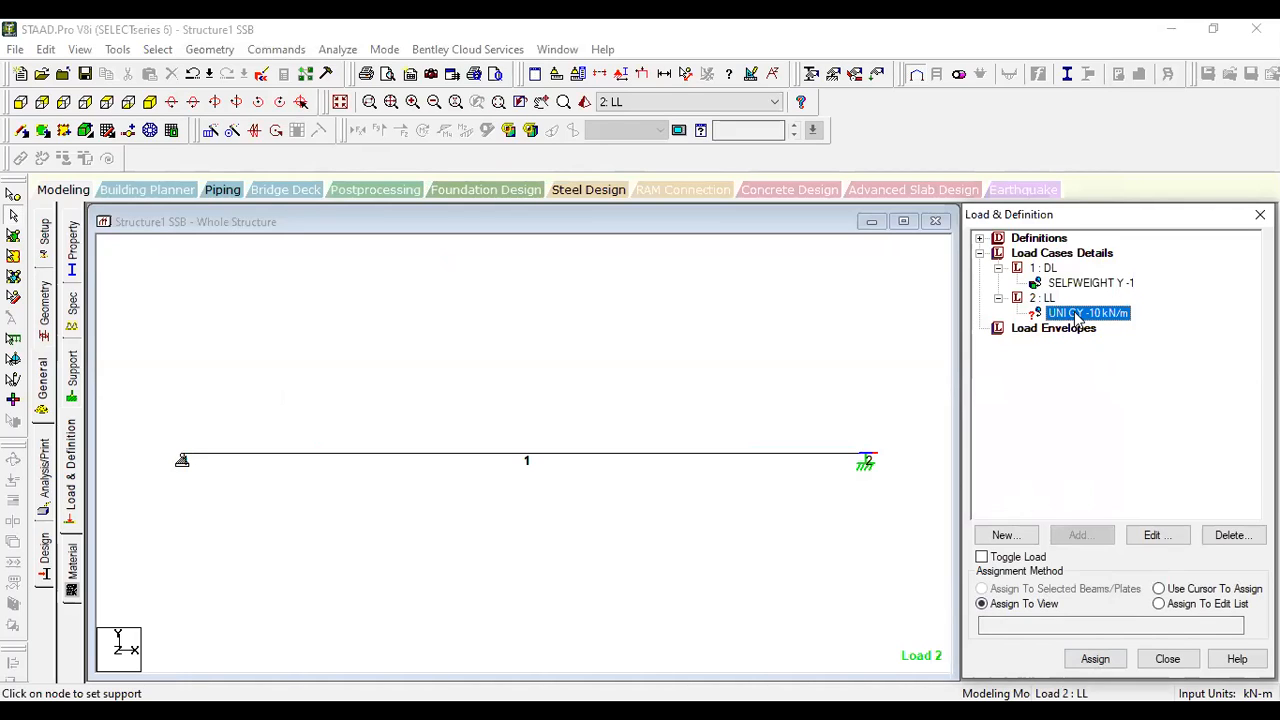
{"action": "left_click", "coordinate": [699, 457]}
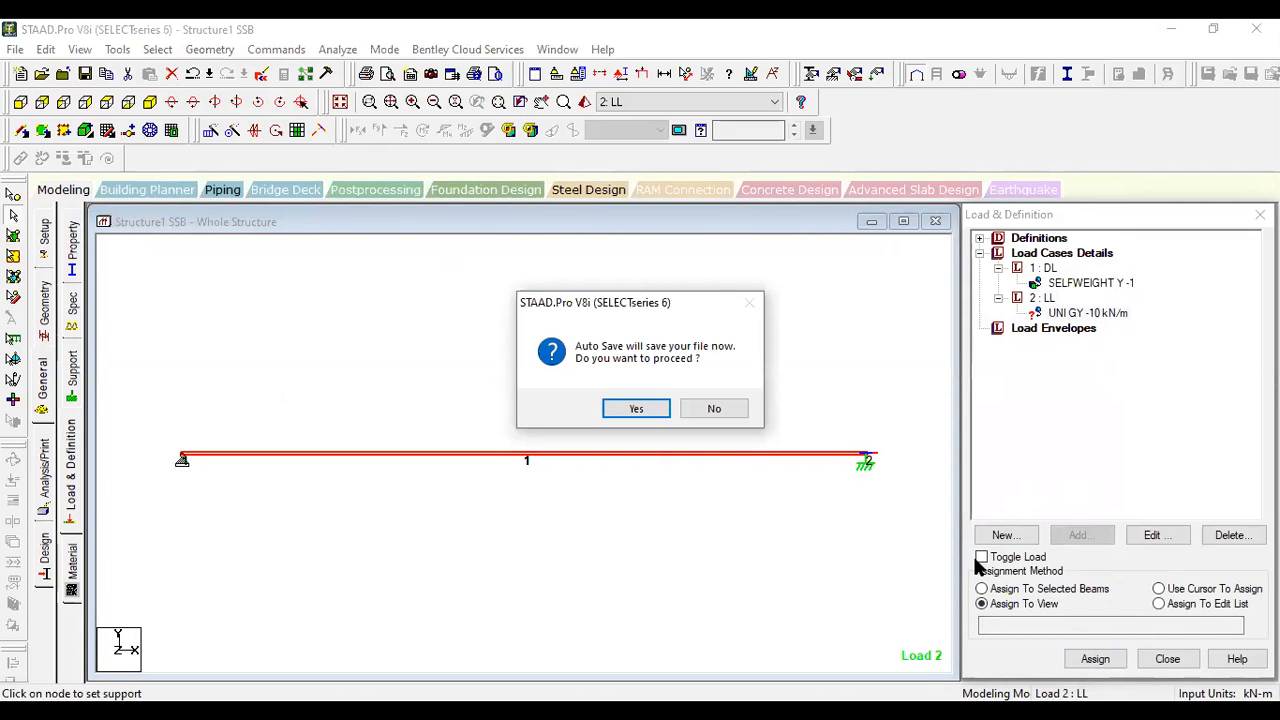
{"action": "key", "text": "Return"}
{"action": "left_click", "coordinate": [982, 589]}
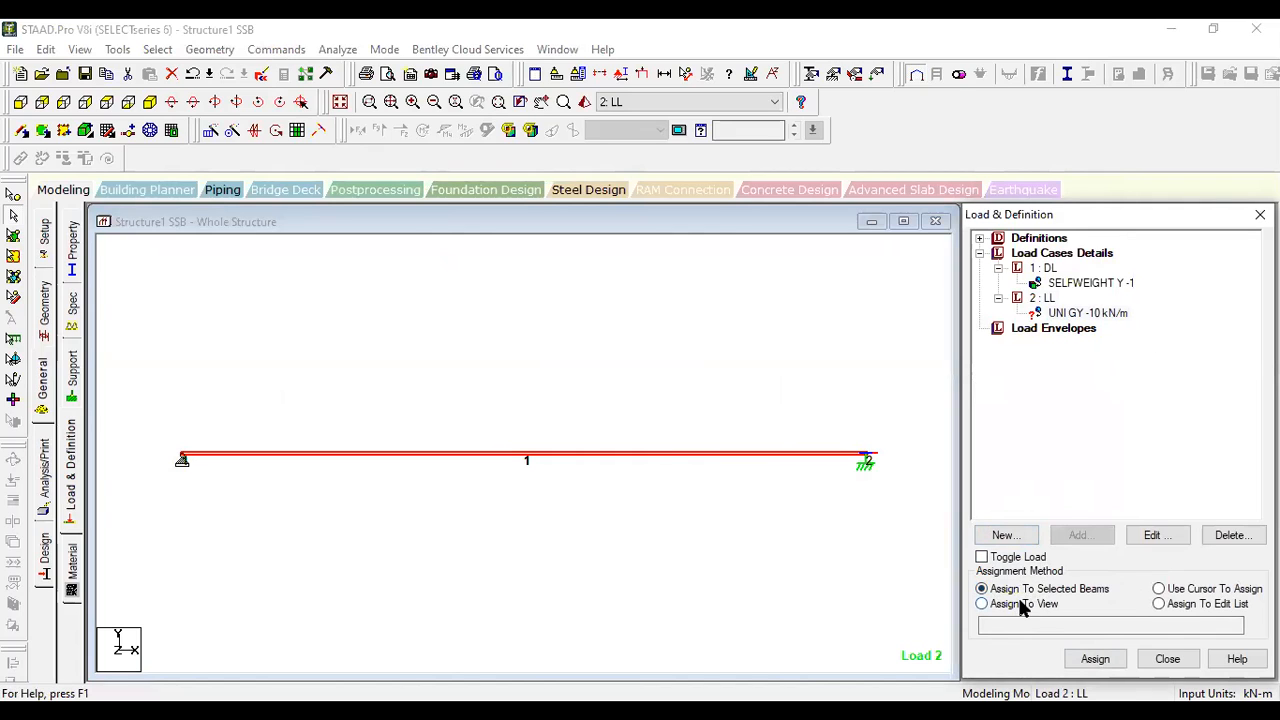
{"action": "left_click", "coordinate": [1094, 658]}
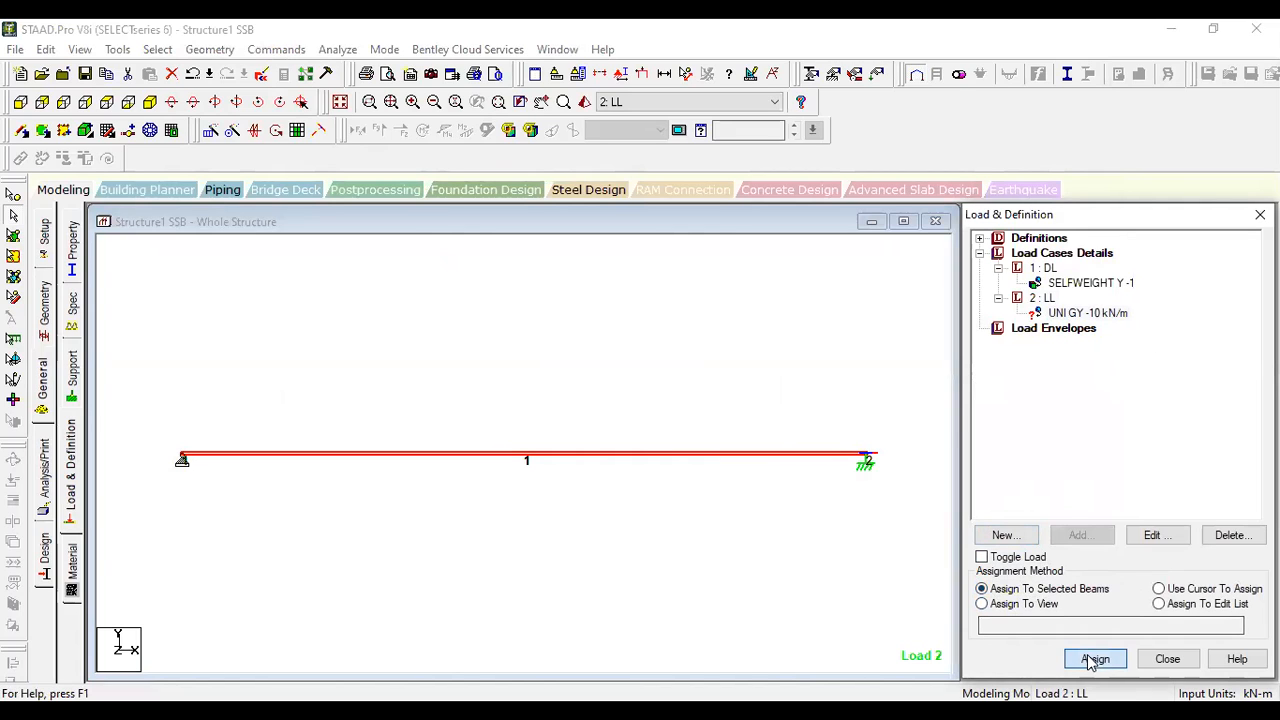
{"action": "left_click", "coordinate": [1147, 493]}
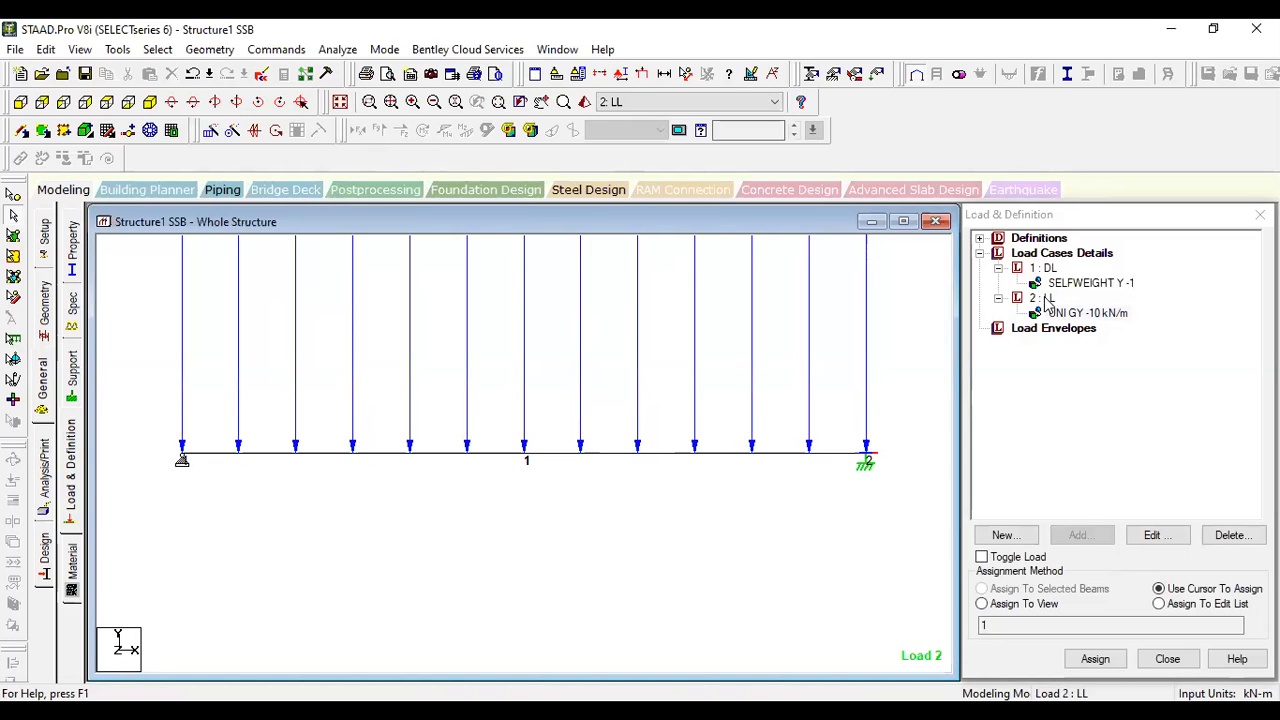
- Define load combination 3 named 1.5(DL+LL), combining DL and LL with a factor of 1.5 each
{"action": "left_click", "coordinate": [997, 298]}
{"action": "left_click", "coordinate": [997, 268]}
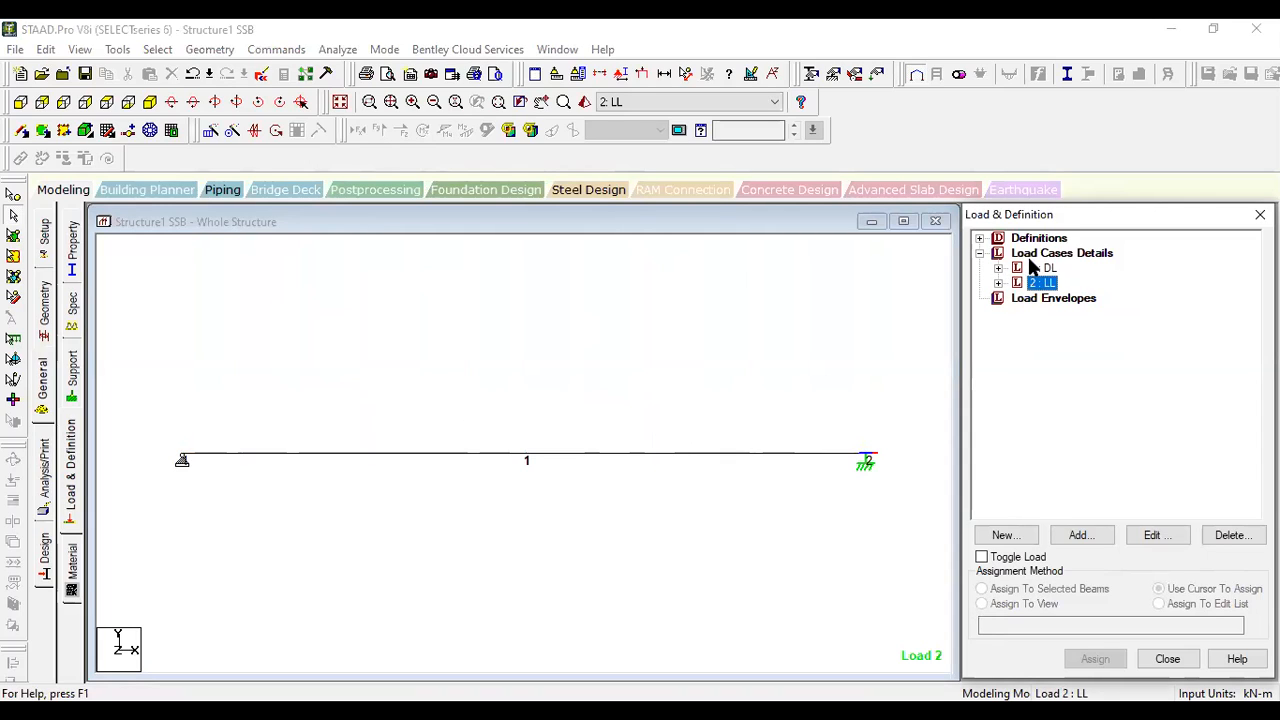
{"action": "left_click", "coordinate": [1035, 254]}
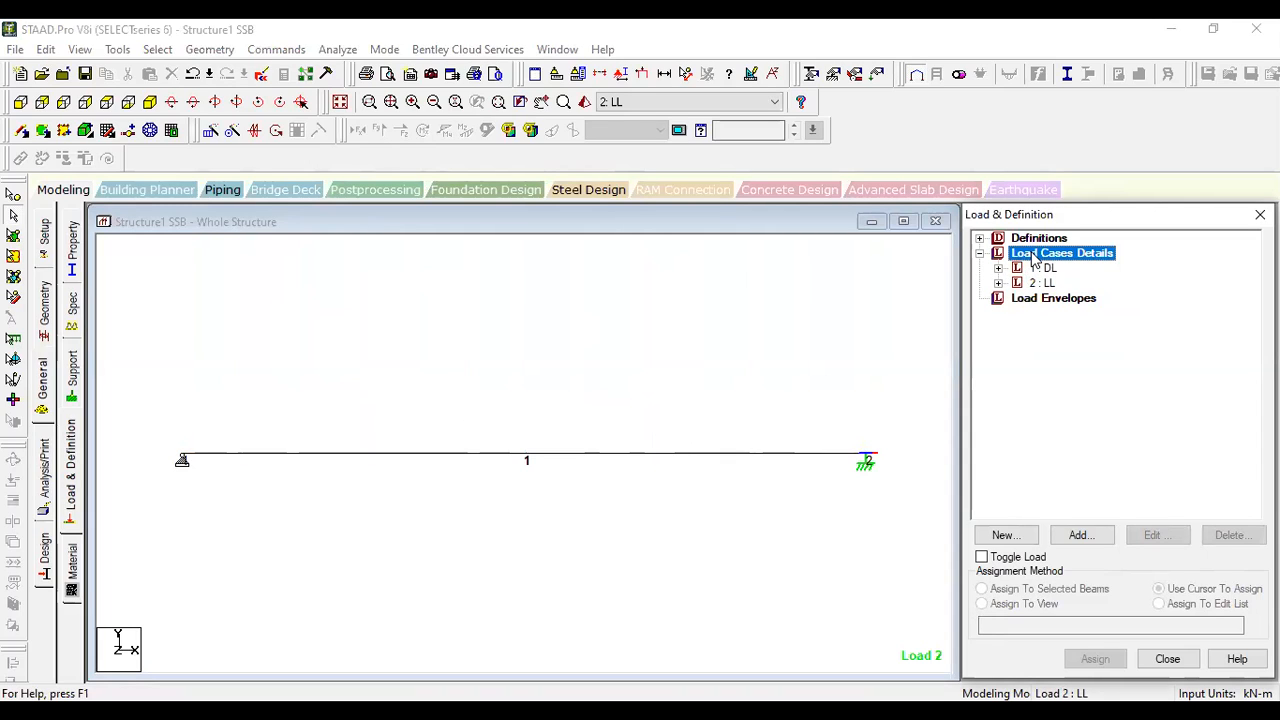
{"action": "left_click", "coordinate": [1078, 535]}
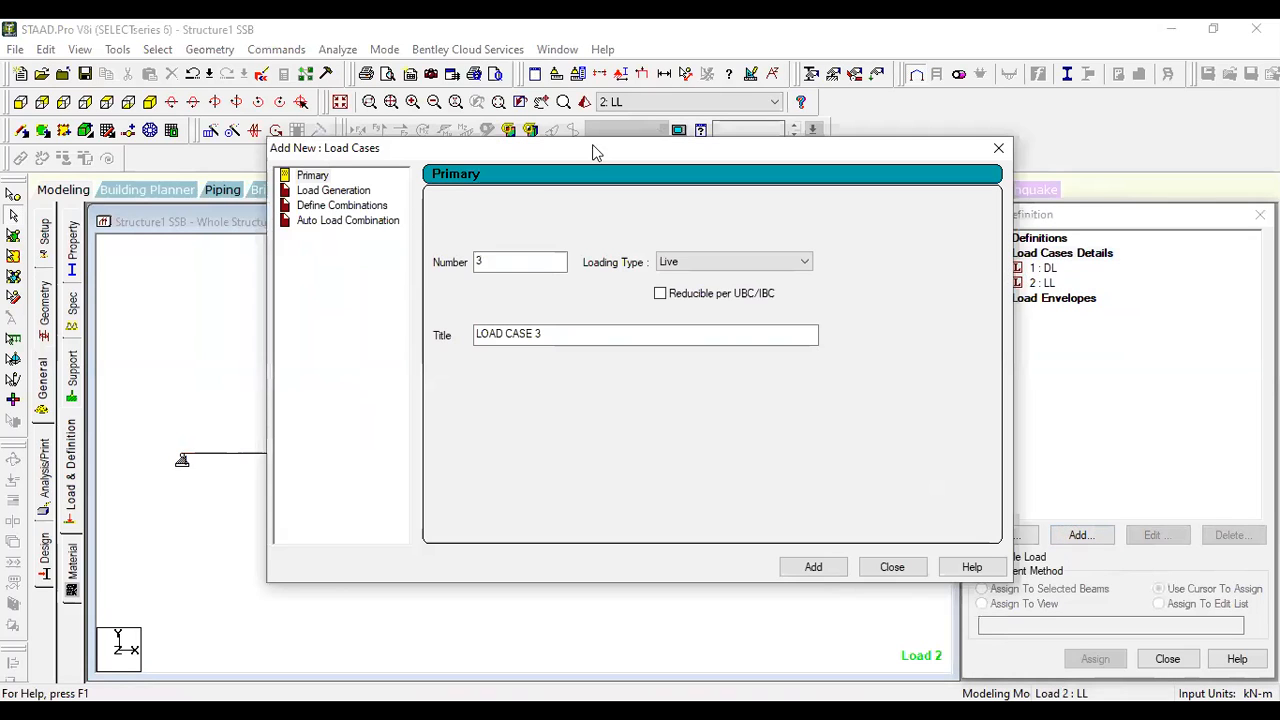
{"action": "left_click", "coordinate": [316, 207]}
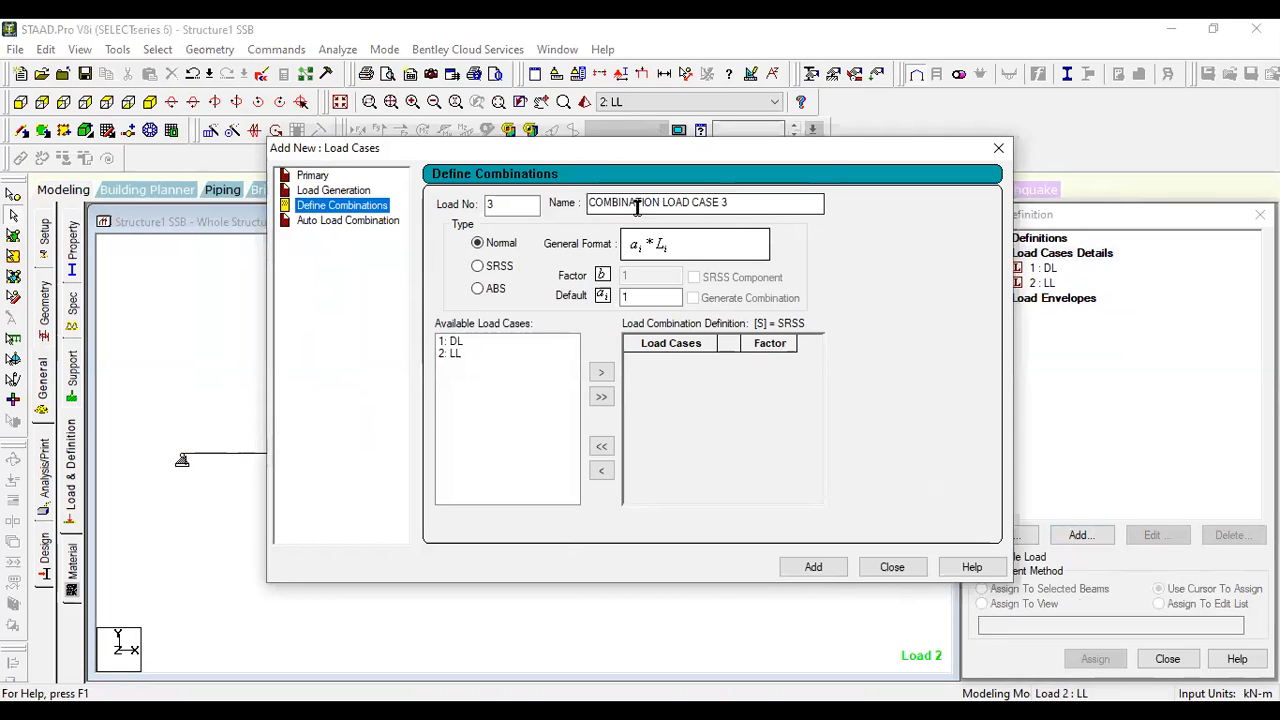
{"action": "left_click_drag", "start_coordinate": [735, 204], "coordinate": [574, 182]}
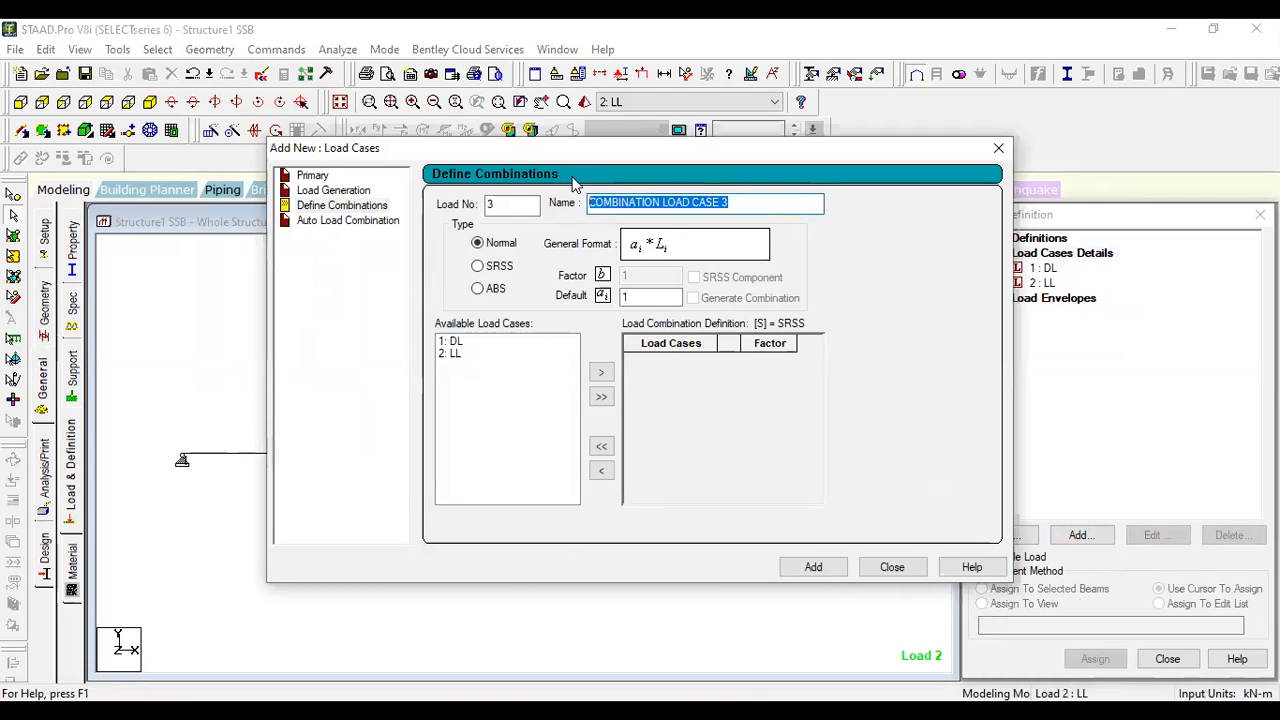
{"action": "type", "text": "1.5"}
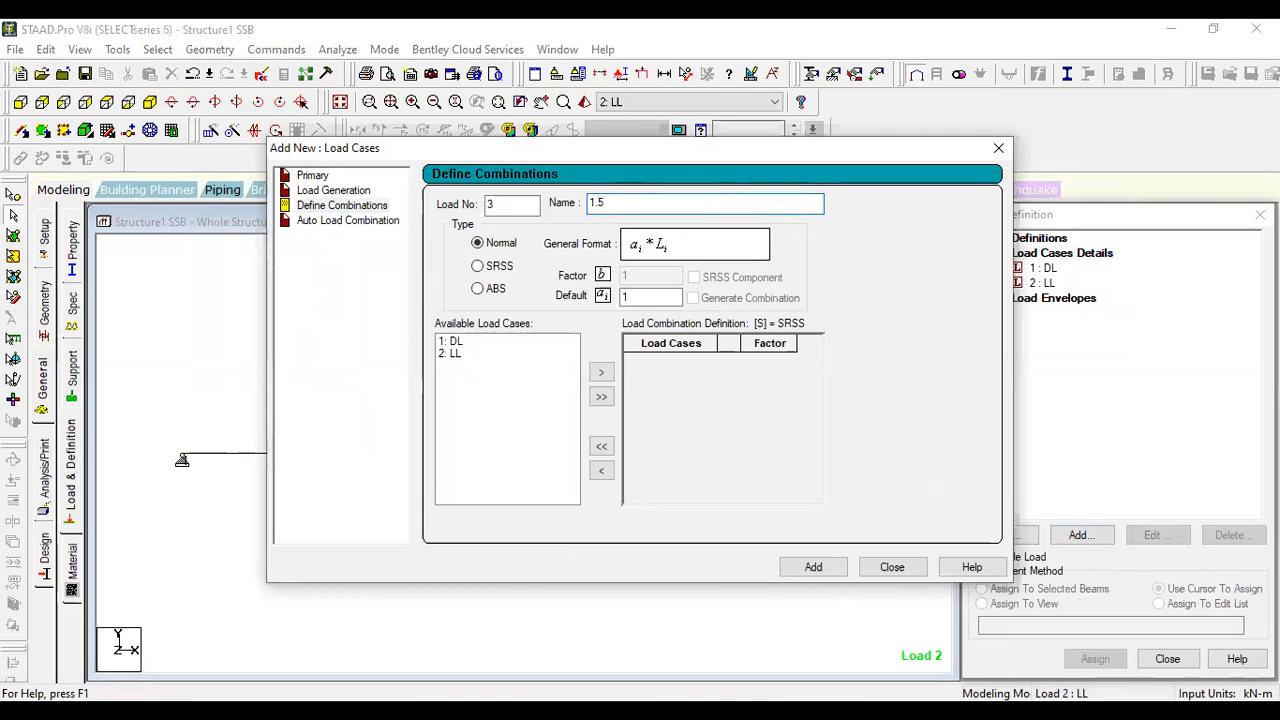
{"action": "type", "text": "(DL+LL"}
{"action": "left_click", "coordinate": [640, 293]}
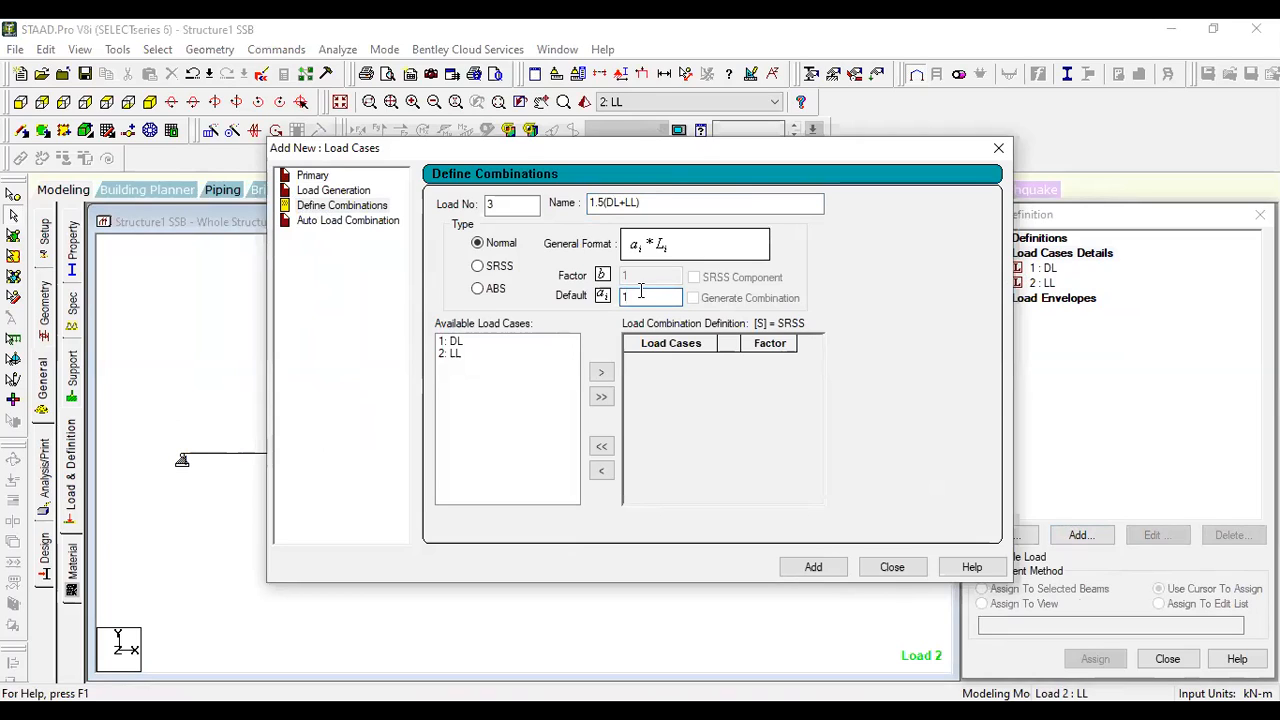
{"action": "left_click", "coordinate": [601, 397]}
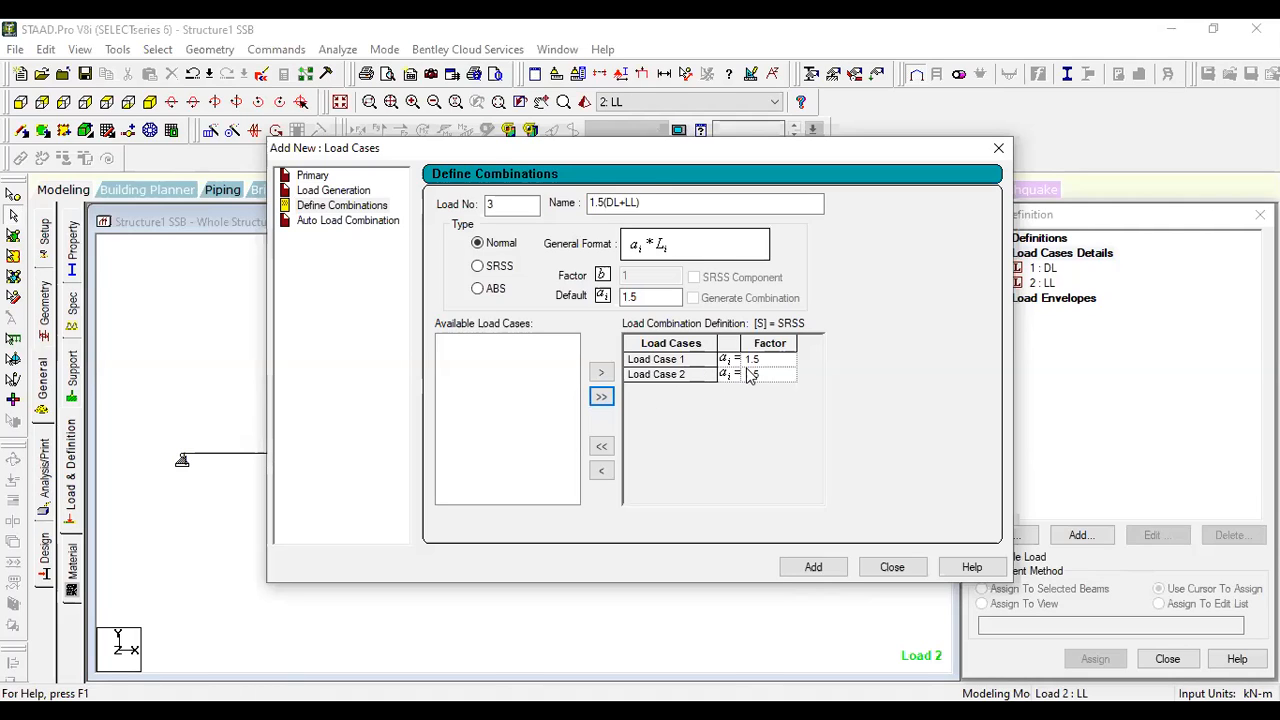
{"action": "left_click", "coordinate": [815, 567]}
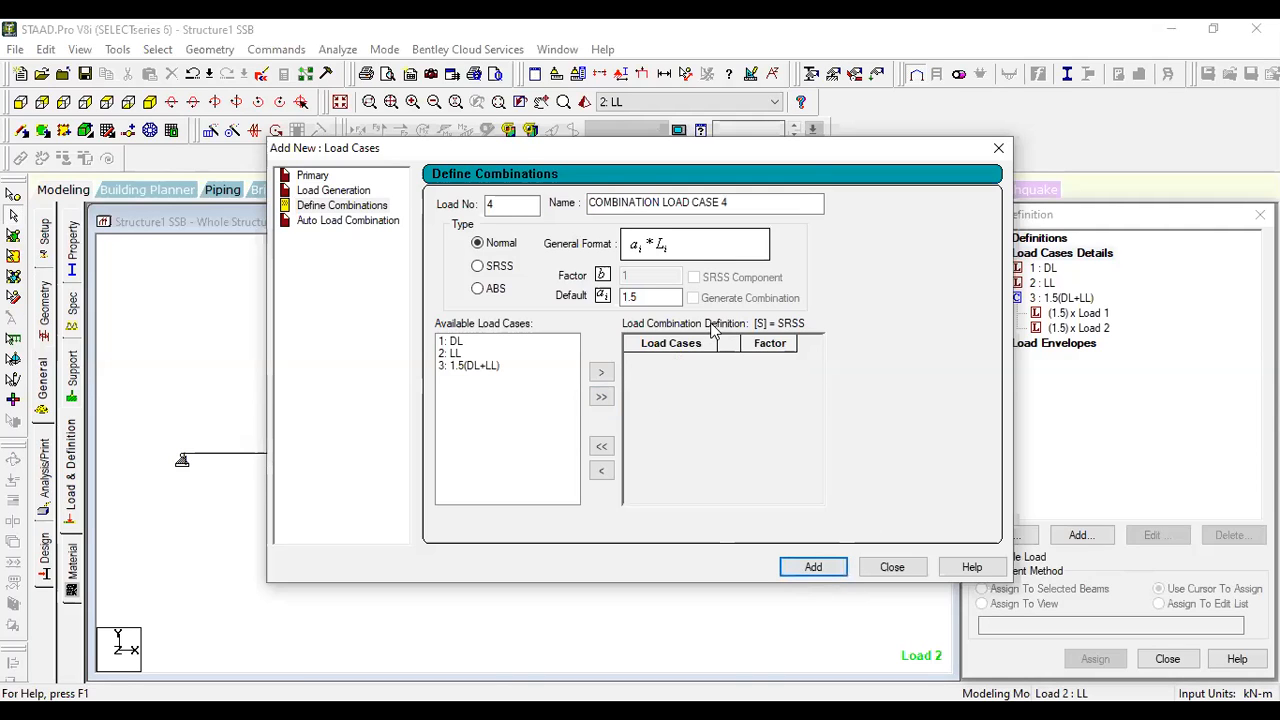
- Define load combination 4 named 1.0(DL+LL) from DL and LL with factor 1, finish adding load cases and collapse both combinations
{"action": "left_click_drag", "start_coordinate": [806, 148], "coordinate": [598, 106]}
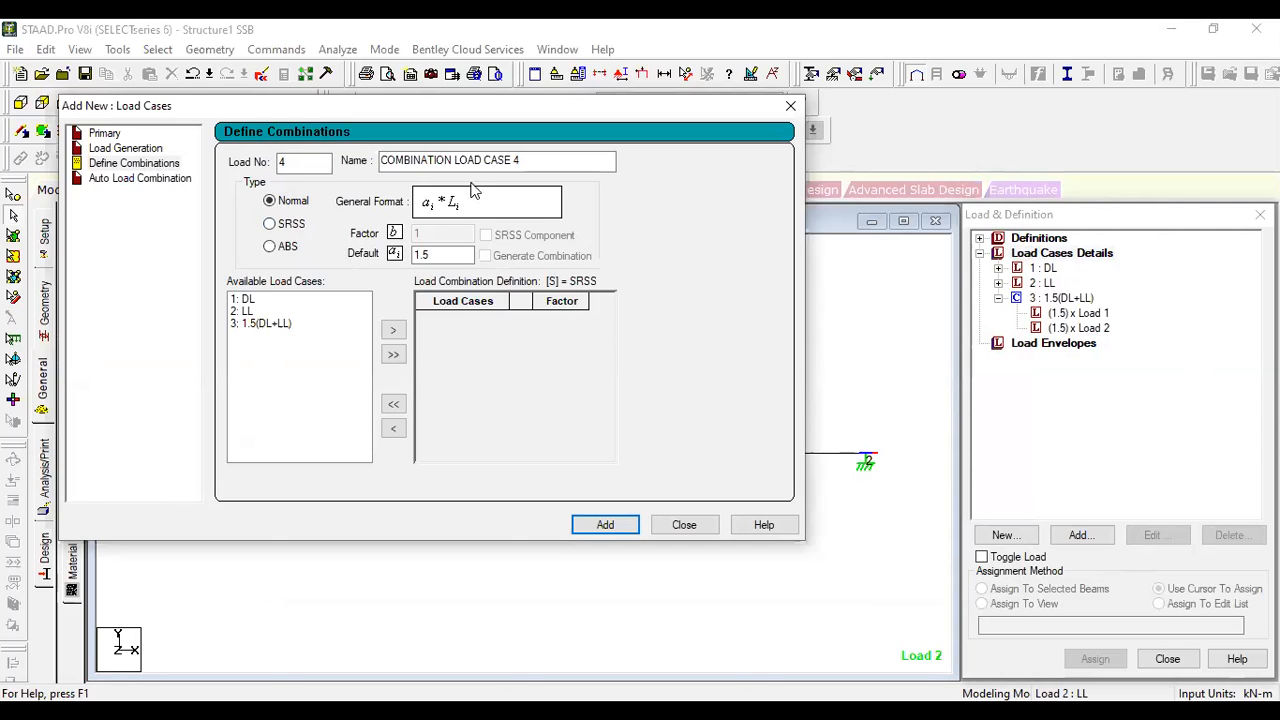
{"action": "left_click_drag", "start_coordinate": [527, 160], "coordinate": [380, 160]}
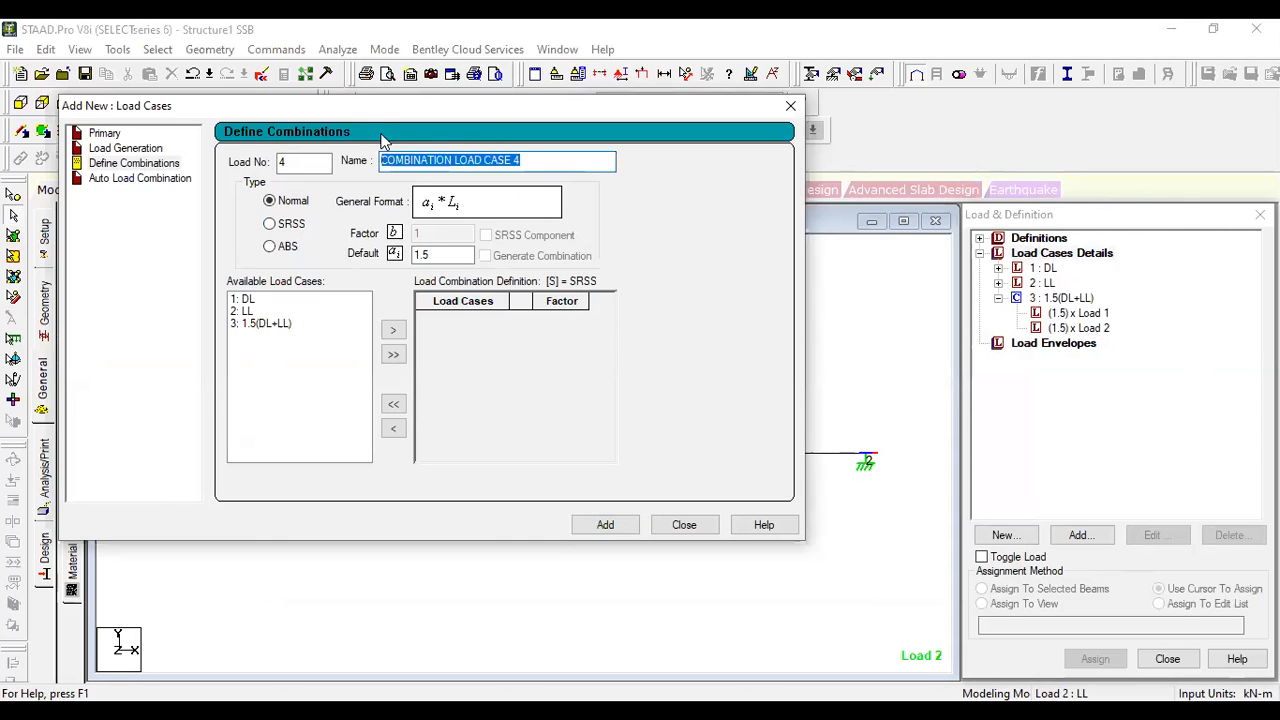
{"action": "type", "text": "1.0(DL+LL"}
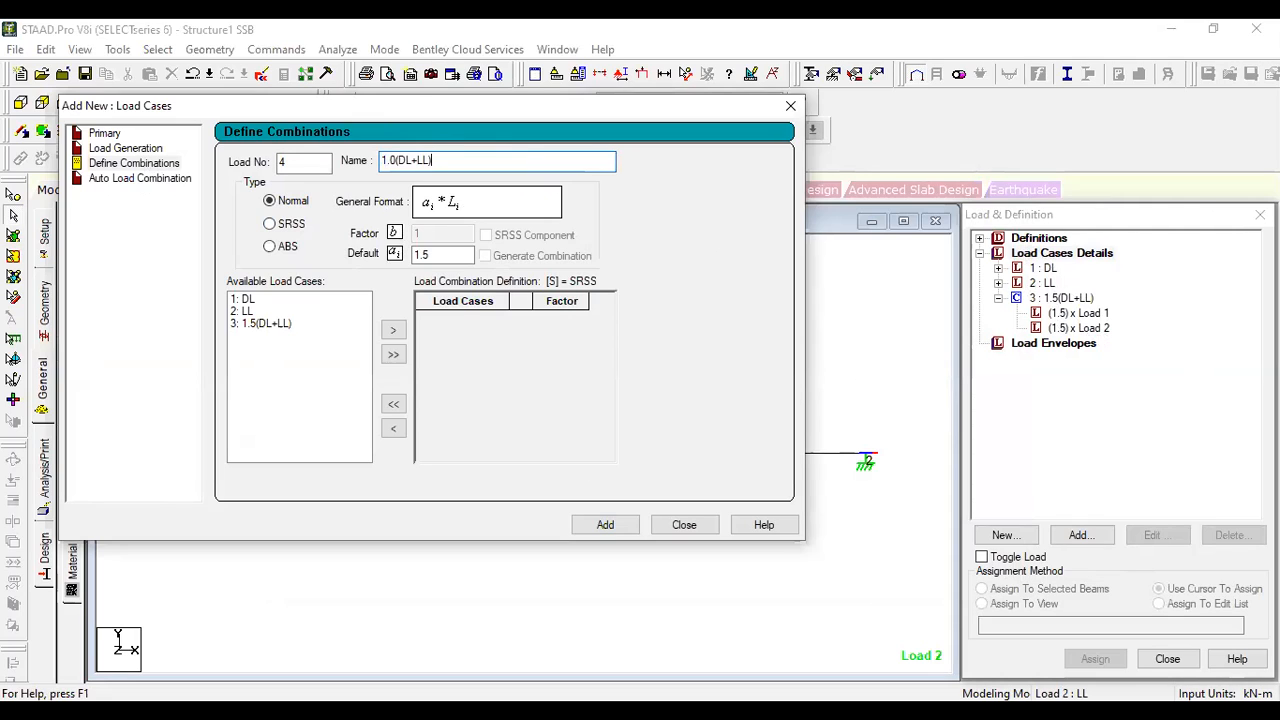
{"action": "left_click_drag", "start_coordinate": [450, 254], "coordinate": [400, 255]}
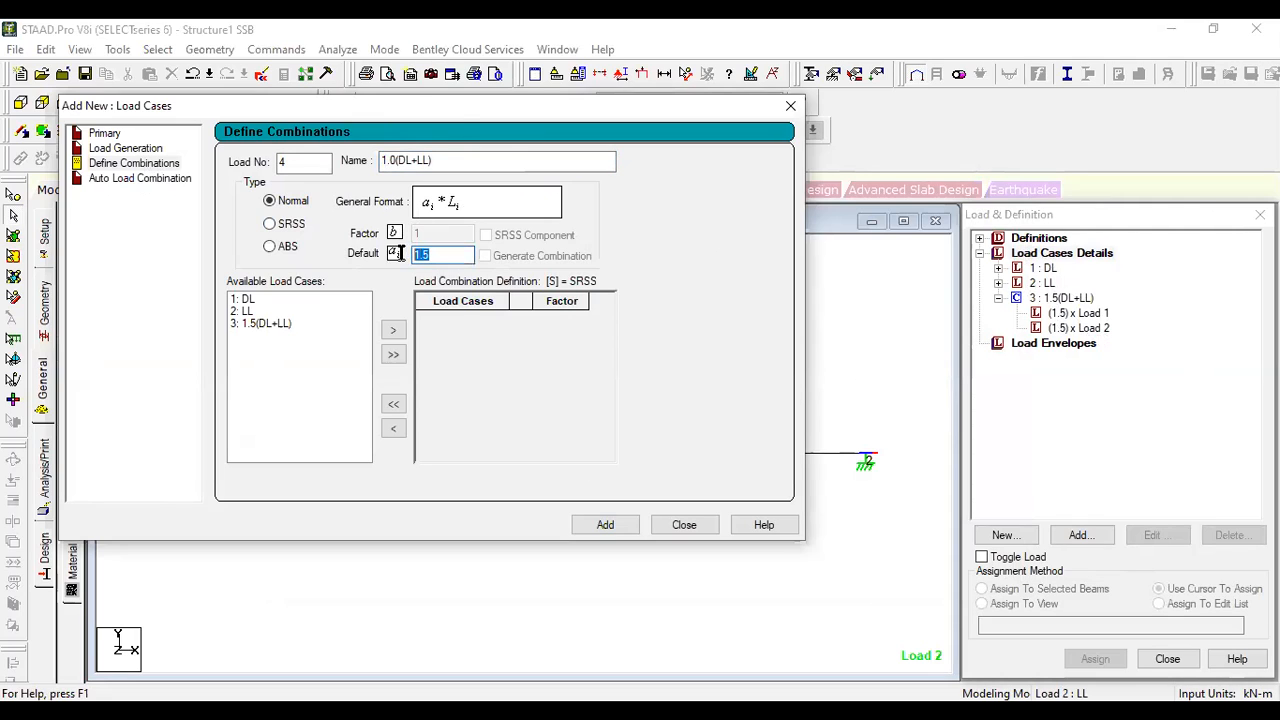
{"action": "type", "text": "1"}
{"action": "left_click", "coordinate": [276, 311]}
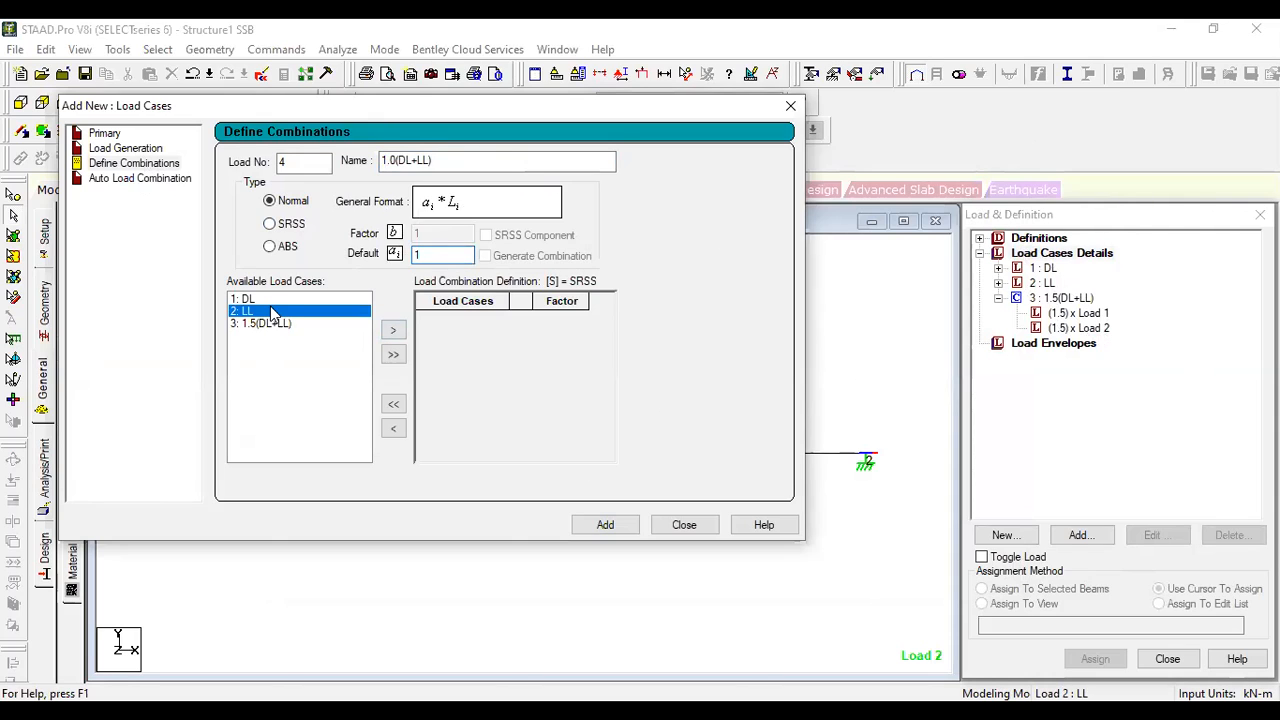
{"action": "left_click", "coordinate": [280, 299], "text": "ctrl"}
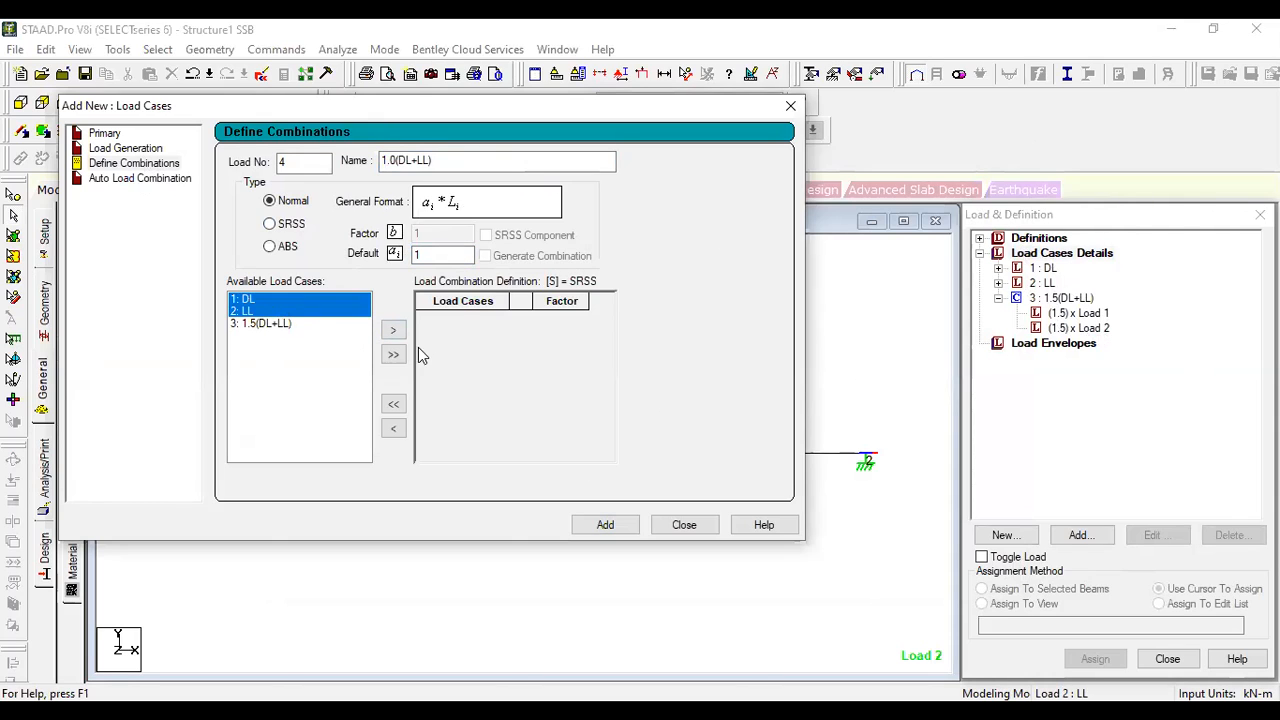
{"action": "left_click", "coordinate": [393, 330]}
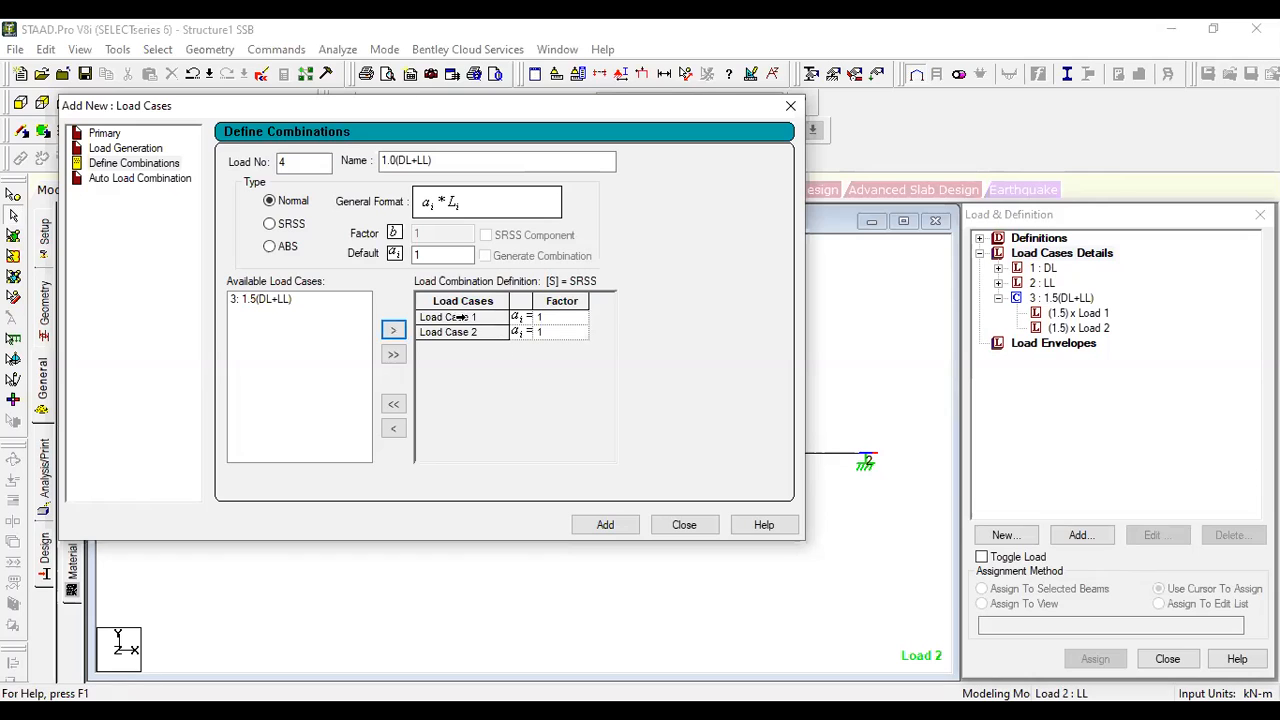
{"action": "left_click", "coordinate": [605, 525]}
{"action": "left_click", "coordinate": [701, 527]}
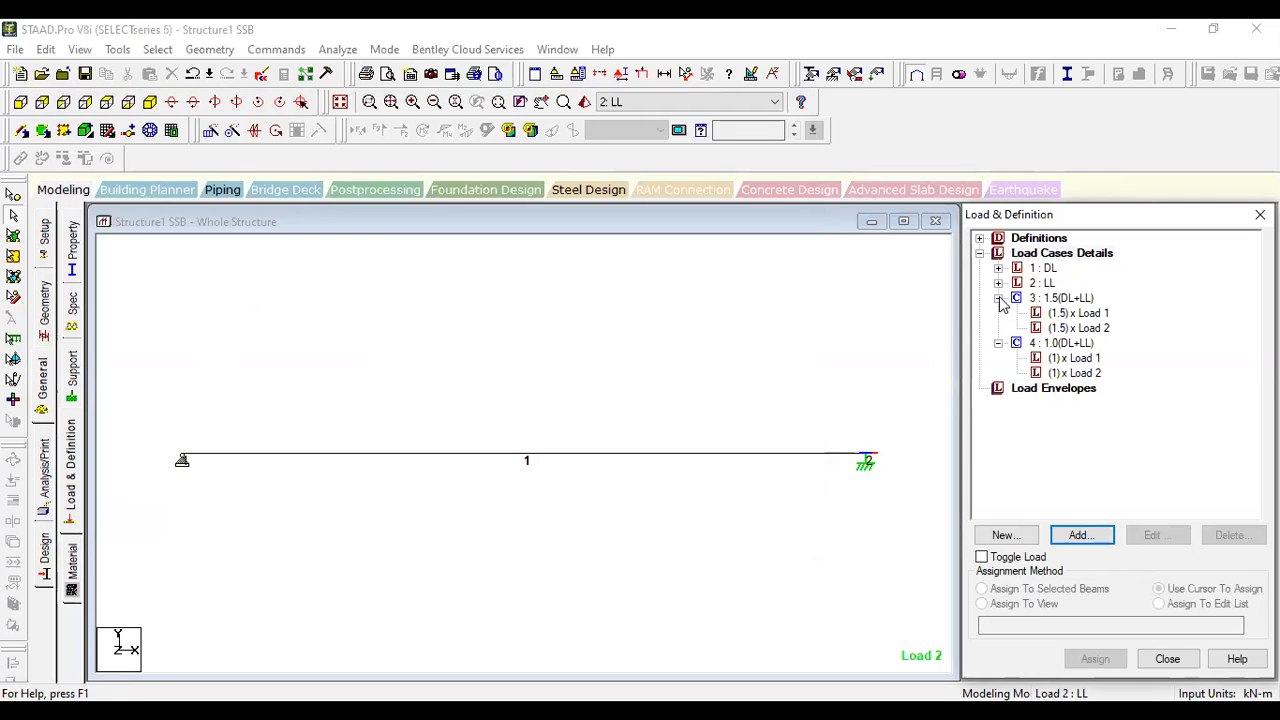
{"action": "left_click", "coordinate": [998, 298]}
{"action": "left_click", "coordinate": [998, 313]}
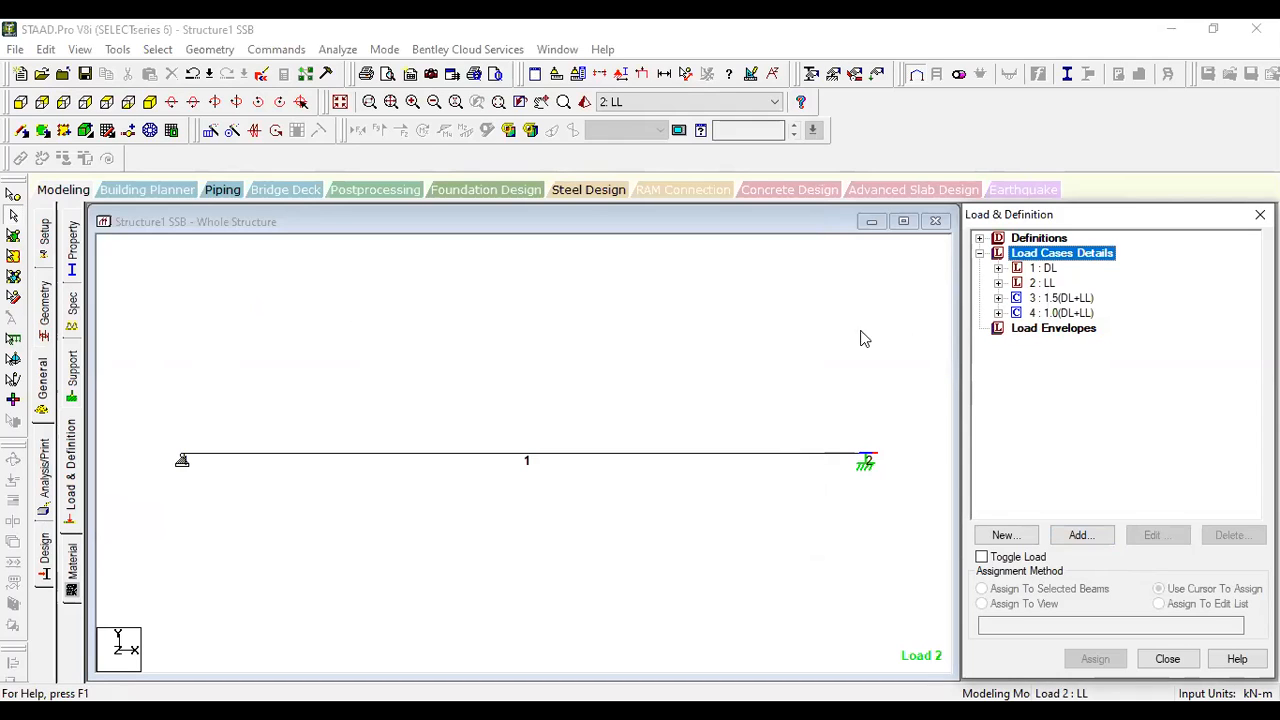
- Add a Perform Analysis command with the No Print option to the model and close the analysis commands dialog
{"action": "left_click", "coordinate": [330, 50]}
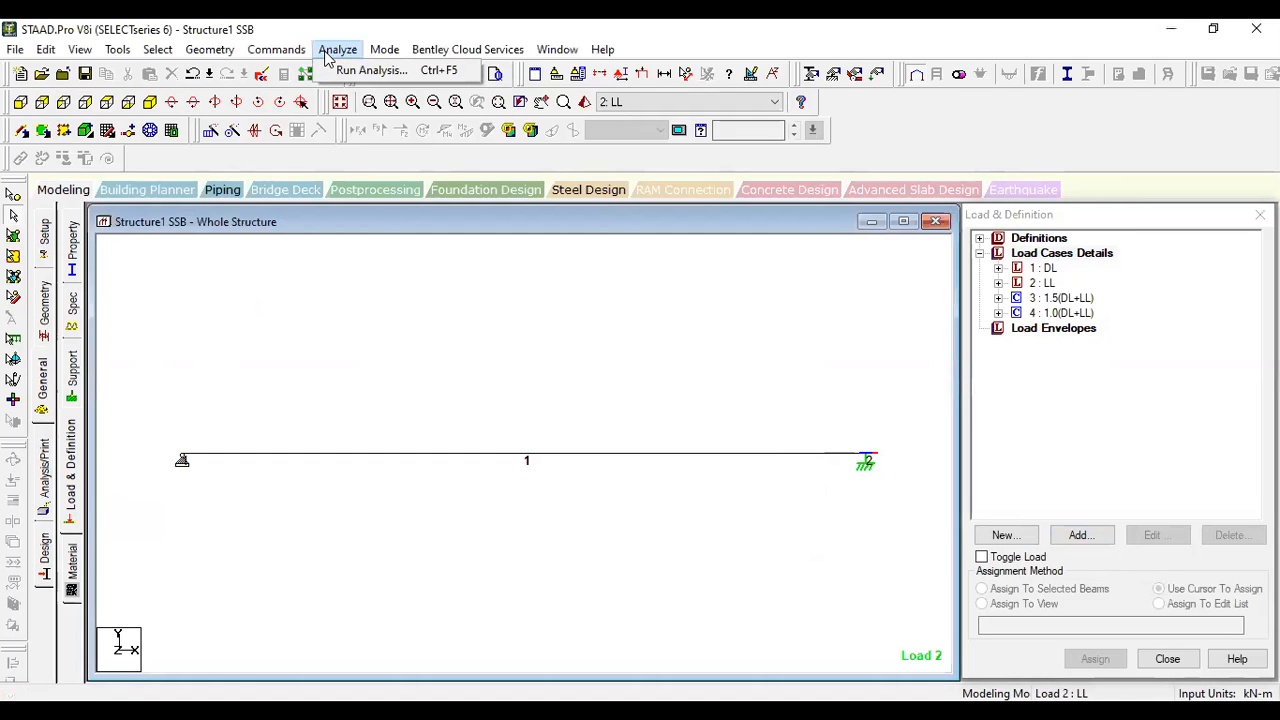
{"action": "left_click", "coordinate": [268, 297]}
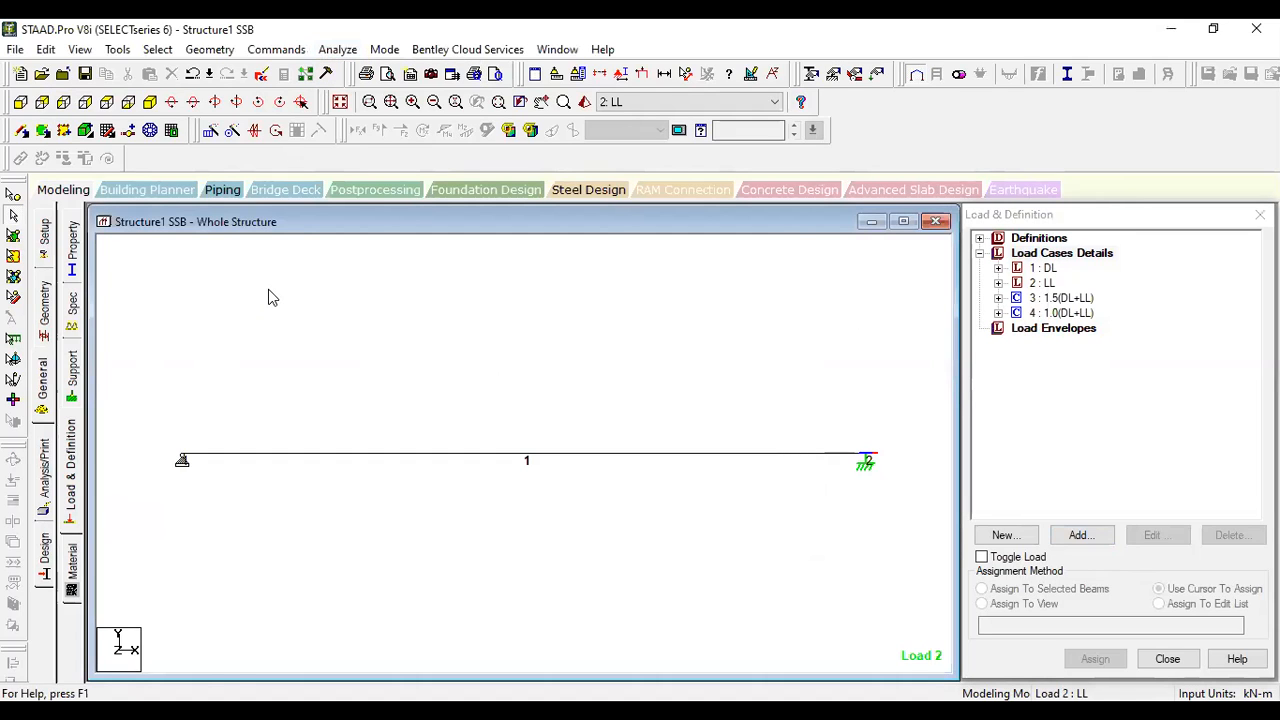
{"action": "left_click", "coordinate": [44, 478]}
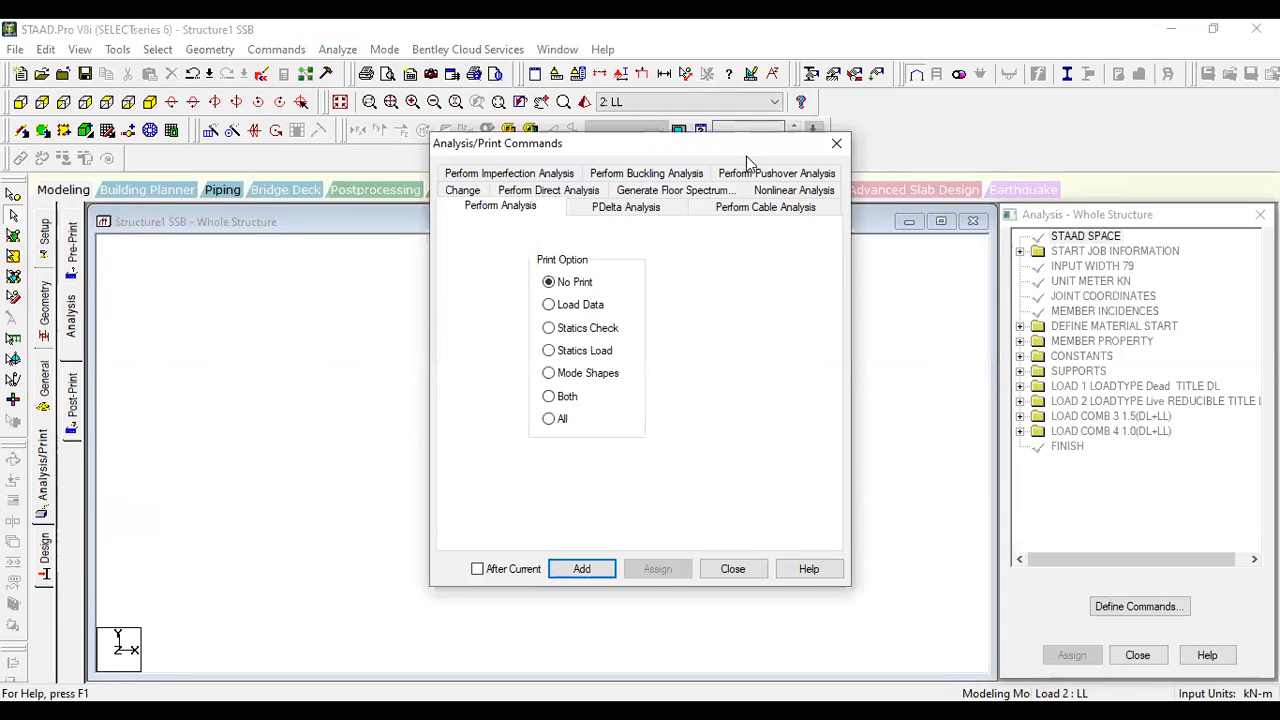
{"action": "left_click", "coordinate": [582, 577]}
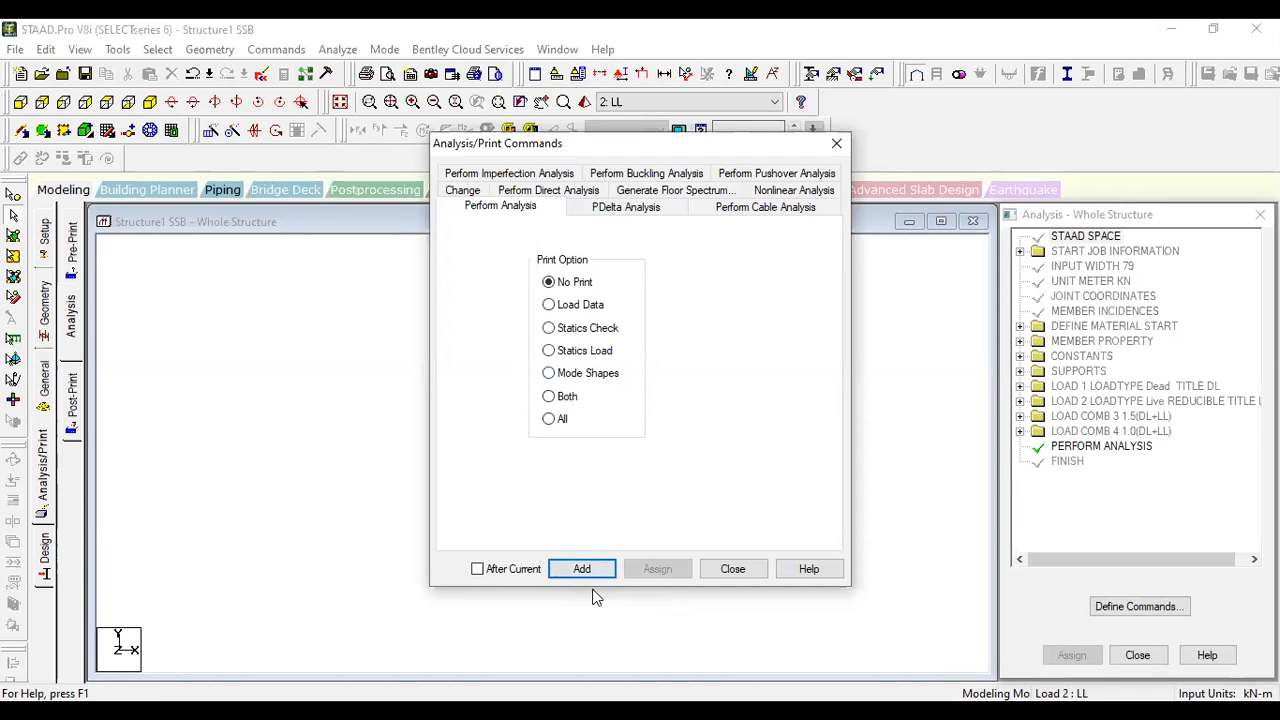
{"action": "left_click", "coordinate": [733, 569]}
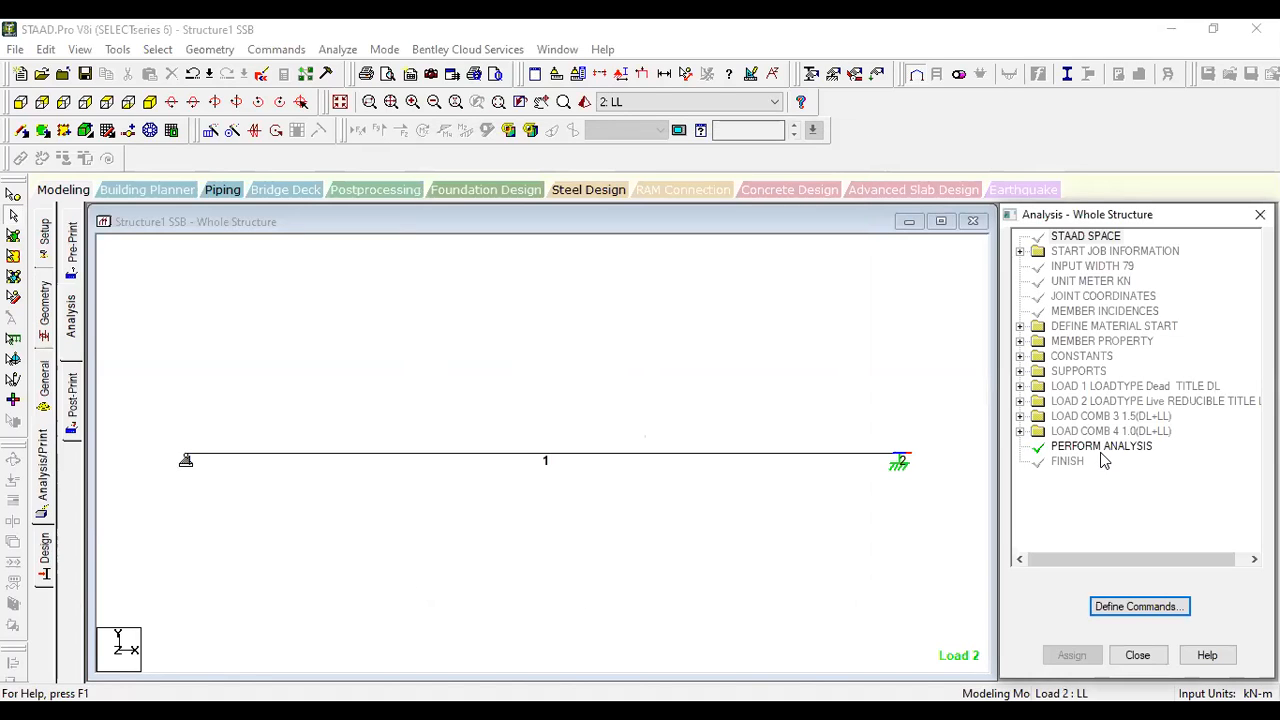
{"action": "left_click", "coordinate": [388, 390]}
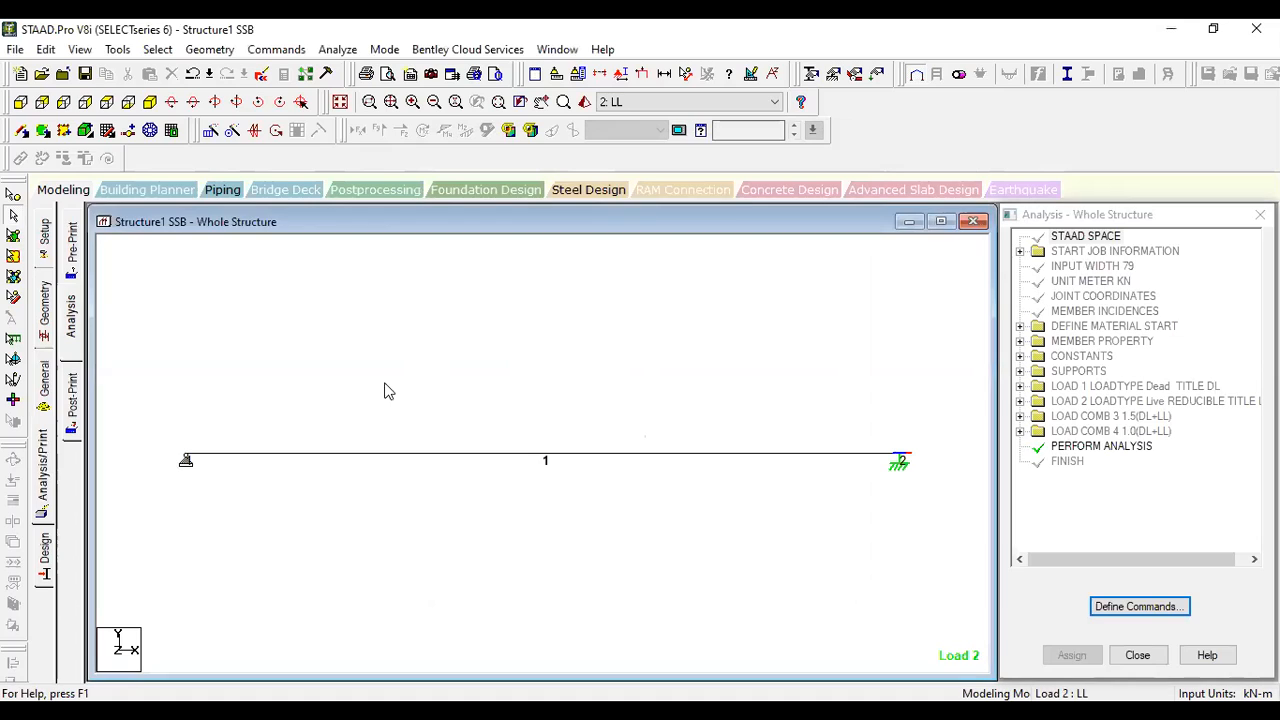
- Save the structure, run the analysis and enter postprocessing with DL, LL, 1.5(DL+LL) and 1.0(DL+LL) all selected
{"action": "left_click", "coordinate": [338, 49]}
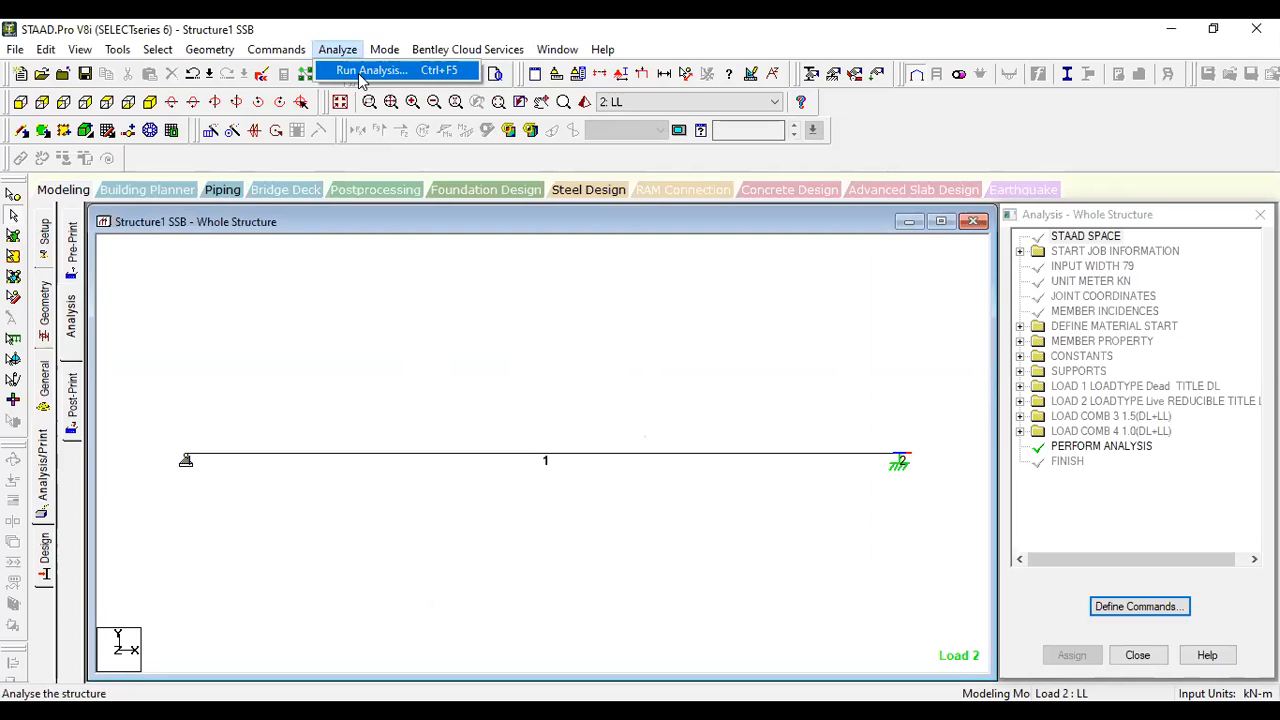
{"action": "left_click", "coordinate": [365, 72]}
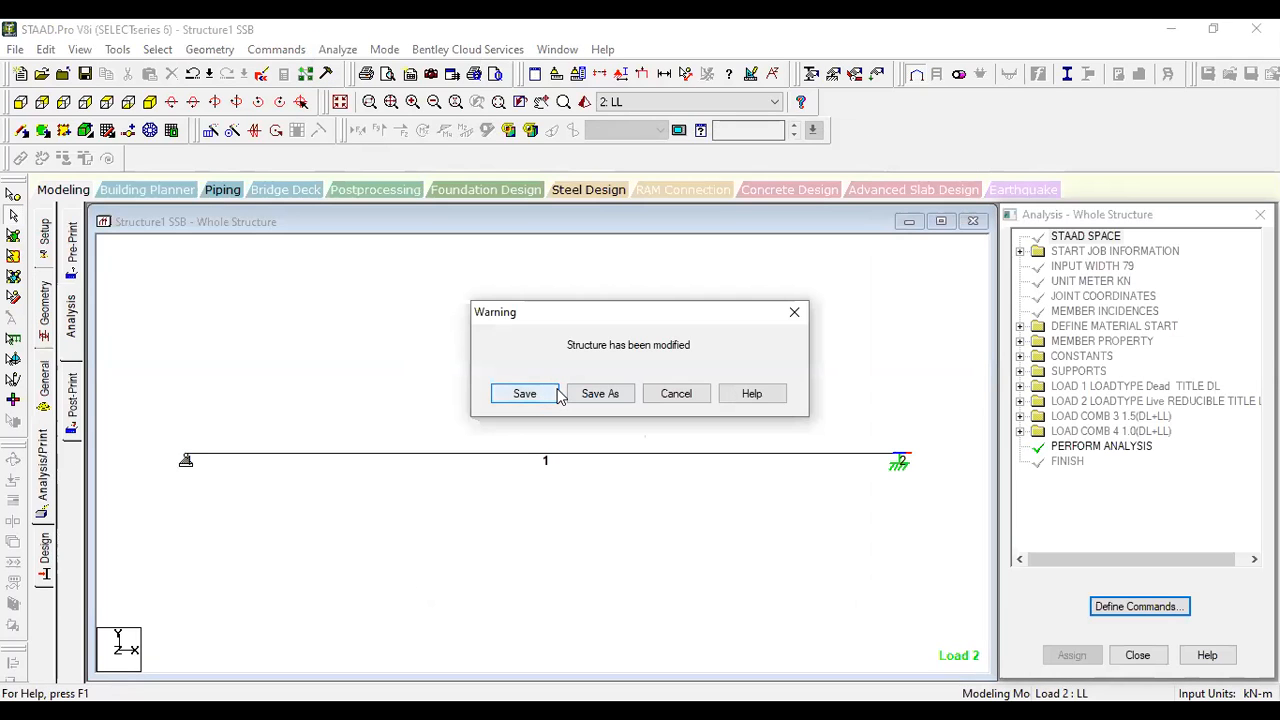
{"action": "left_click", "coordinate": [558, 394]}
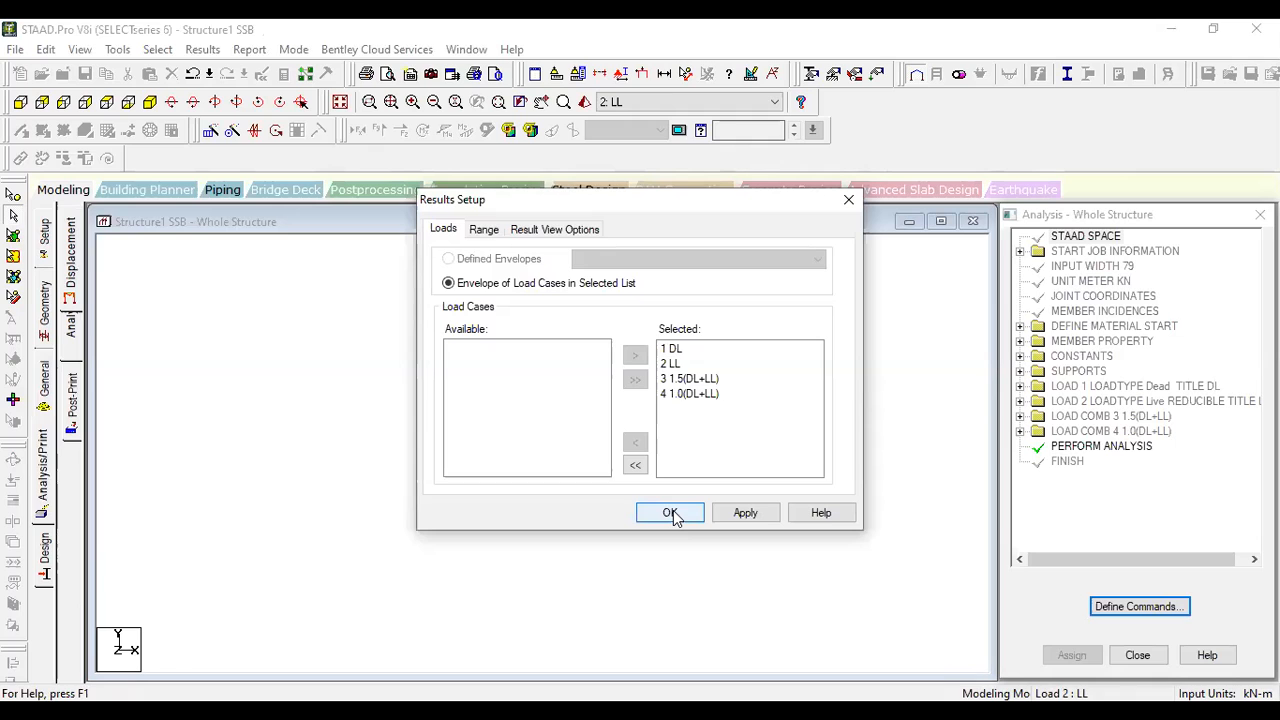
{"action": "left_click", "coordinate": [670, 513]}
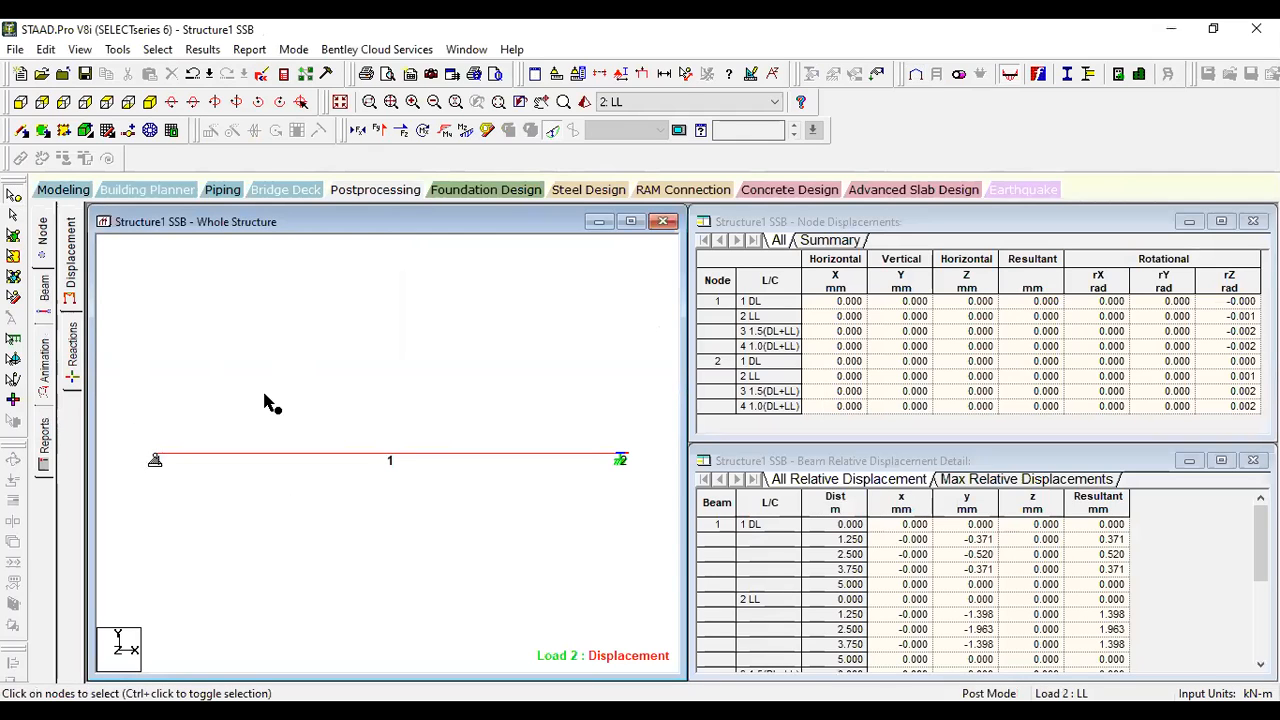
- Review the support reactions at both beam ends, keeping load case 2: LL as the displayed case
{"action": "left_click", "coordinate": [77, 364]}
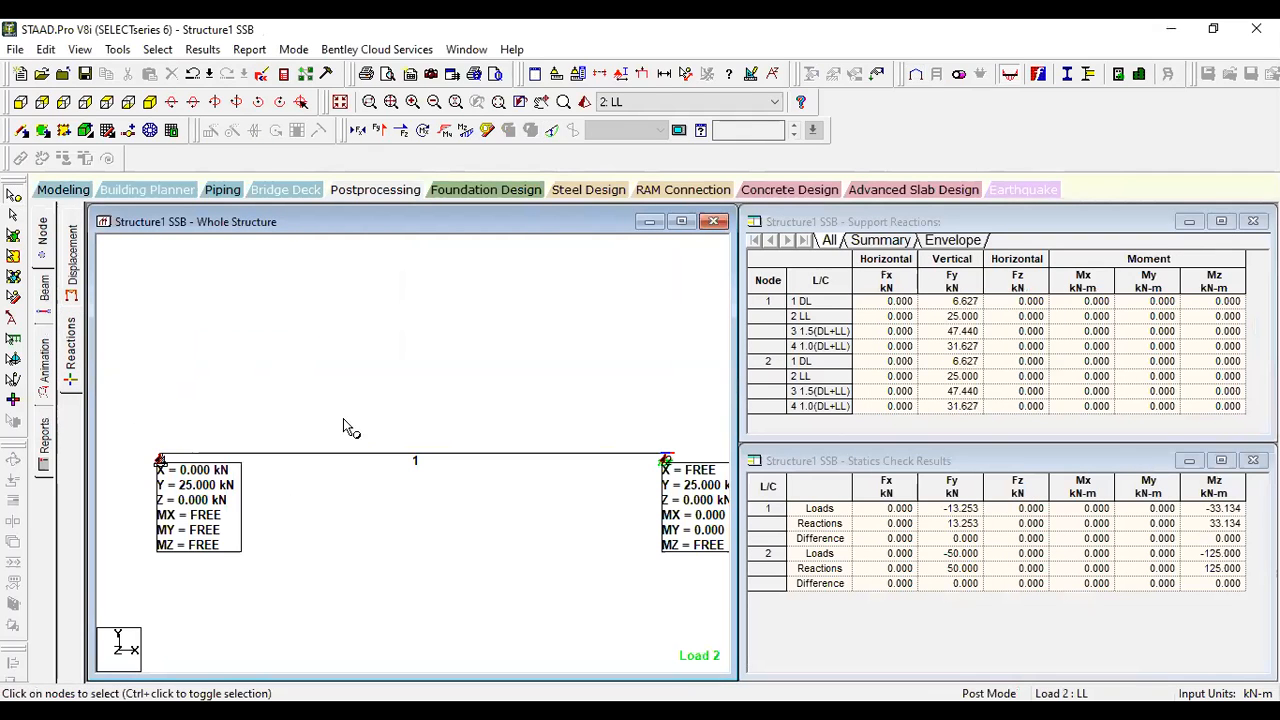
{"action": "left_click", "coordinate": [655, 104]}
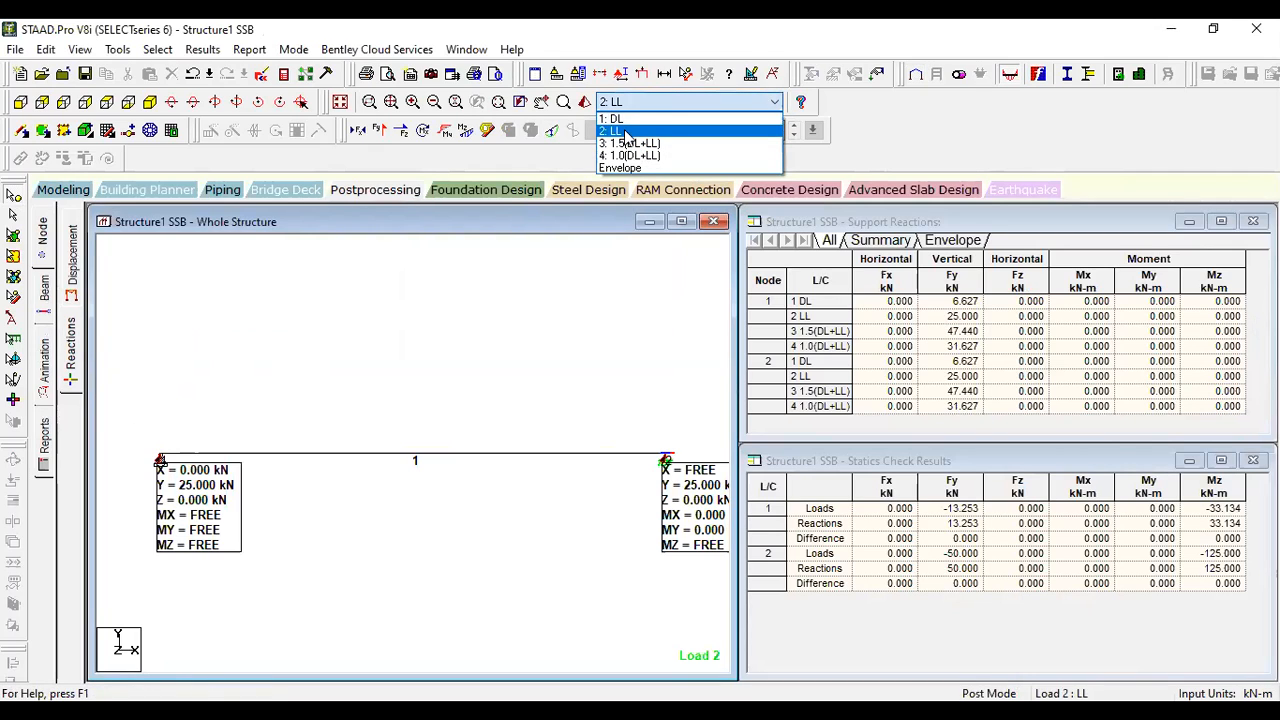
{"action": "left_click", "coordinate": [625, 133]}
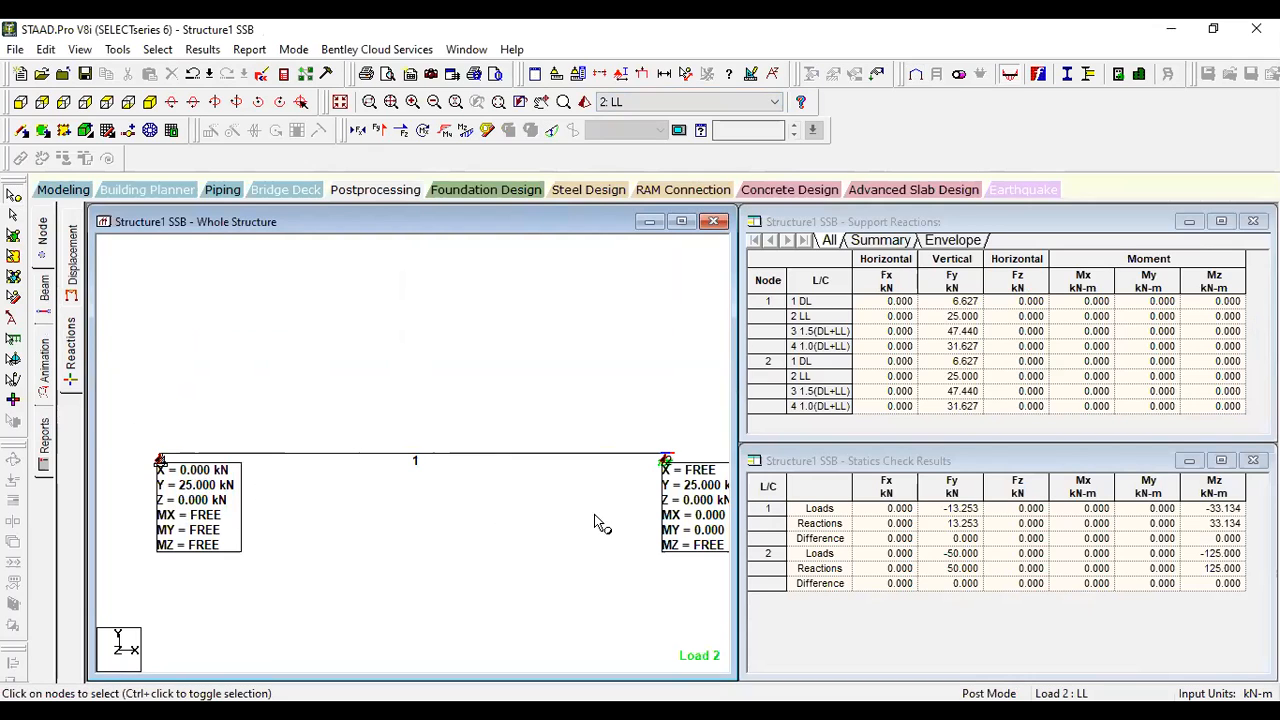
- Examine the deflected shape and the beam's relative displacement at 2.500 m for the LL load case
{"action": "left_click", "coordinate": [70, 275]}
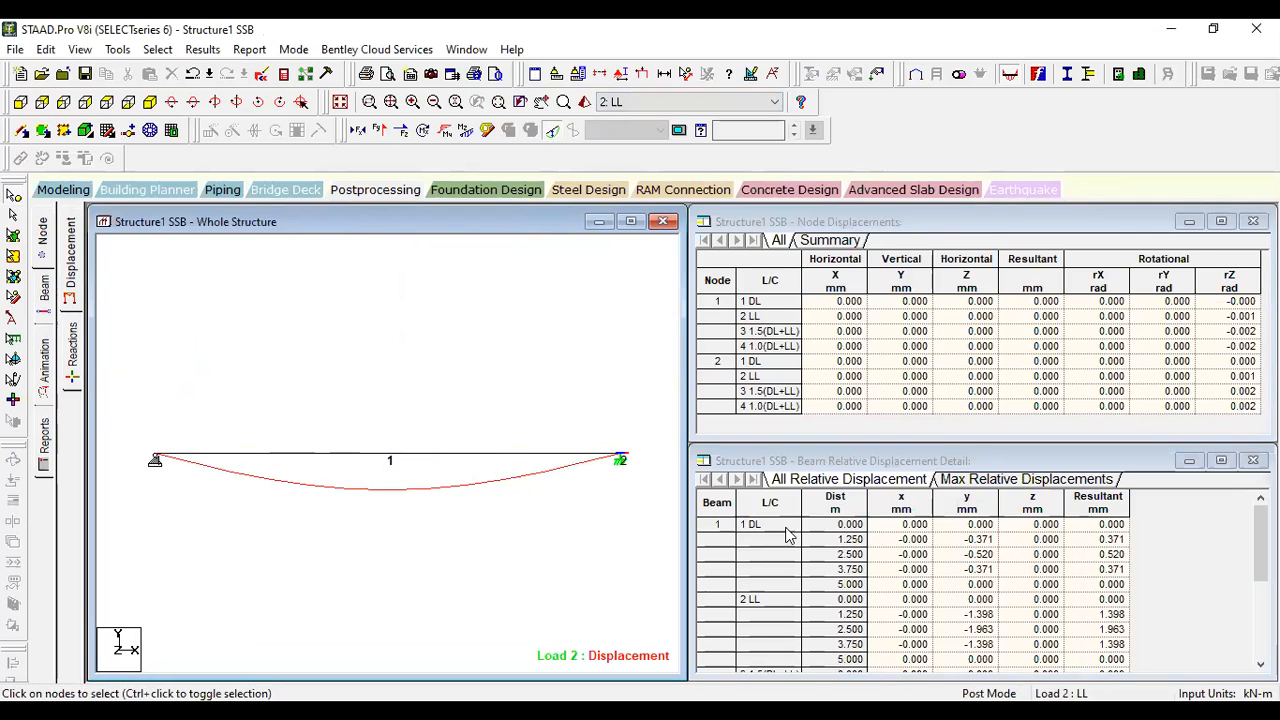
{"action": "left_click", "coordinate": [813, 598]}
{"action": "scroll", "coordinate": [815, 605], "scroll_direction": "down", "scroll_amount": 1}
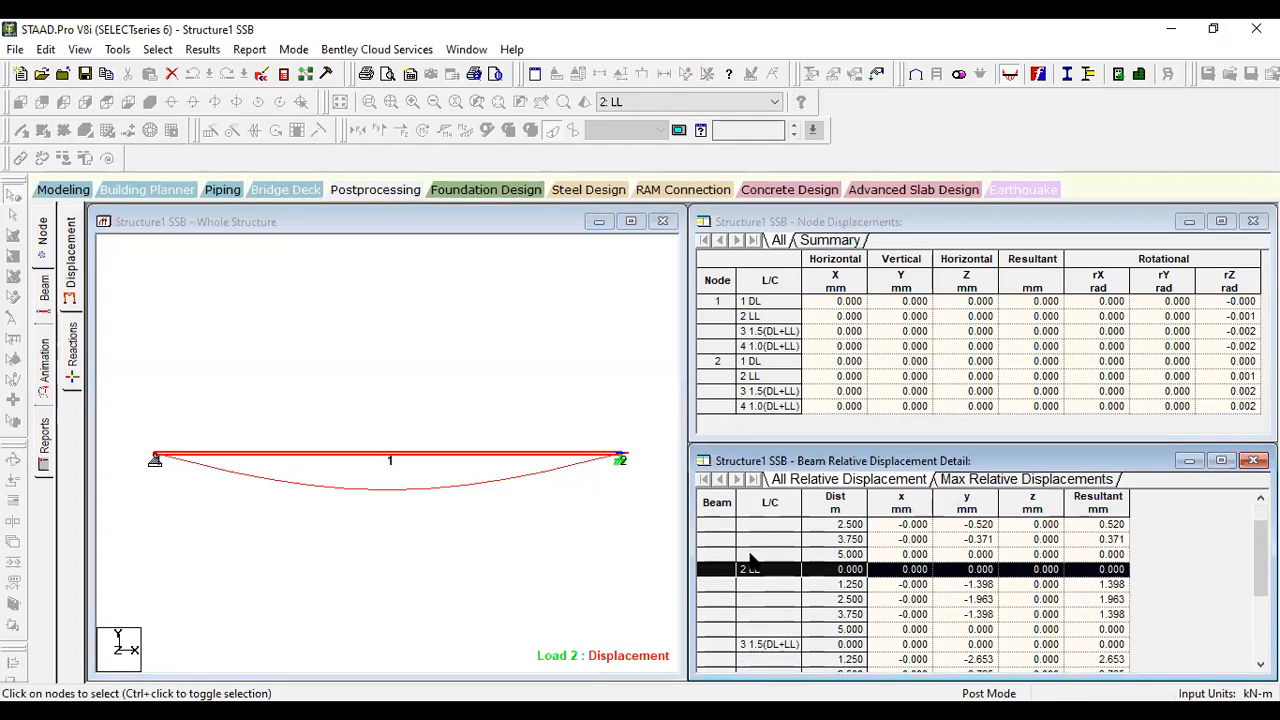
{"action": "left_click", "coordinate": [847, 600]}
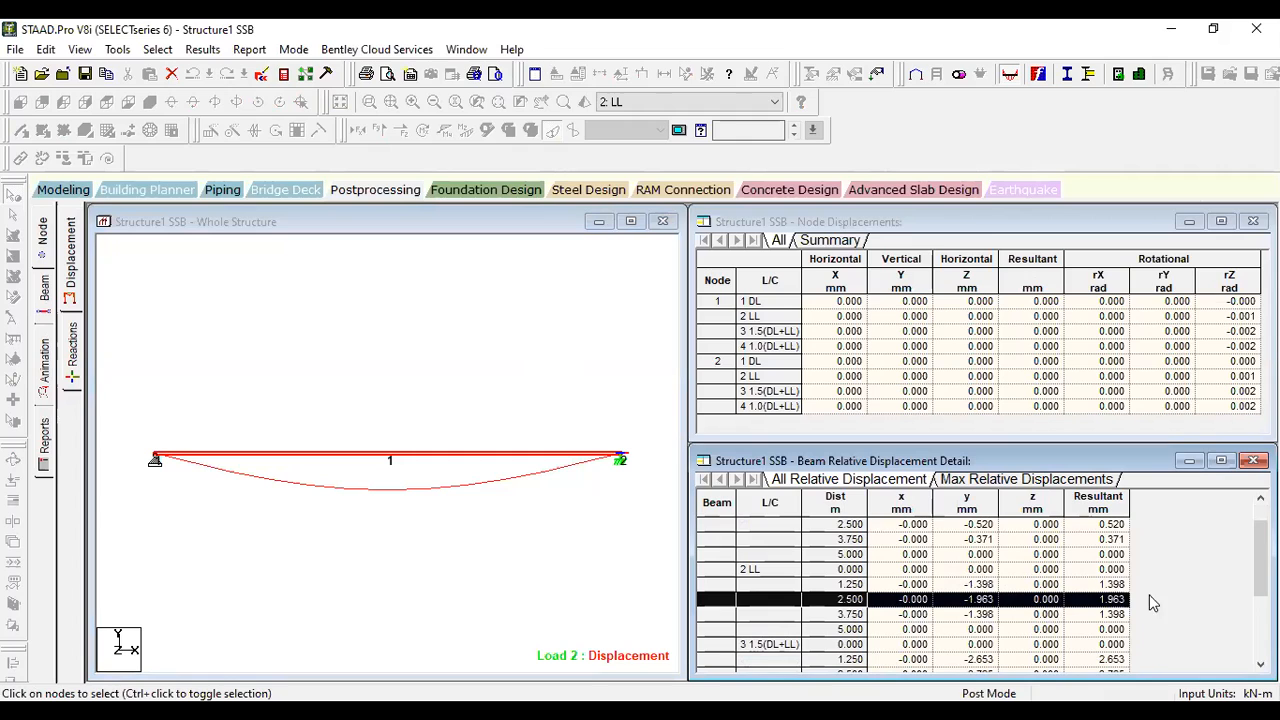
{"action": "left_click", "coordinate": [1097, 603]}
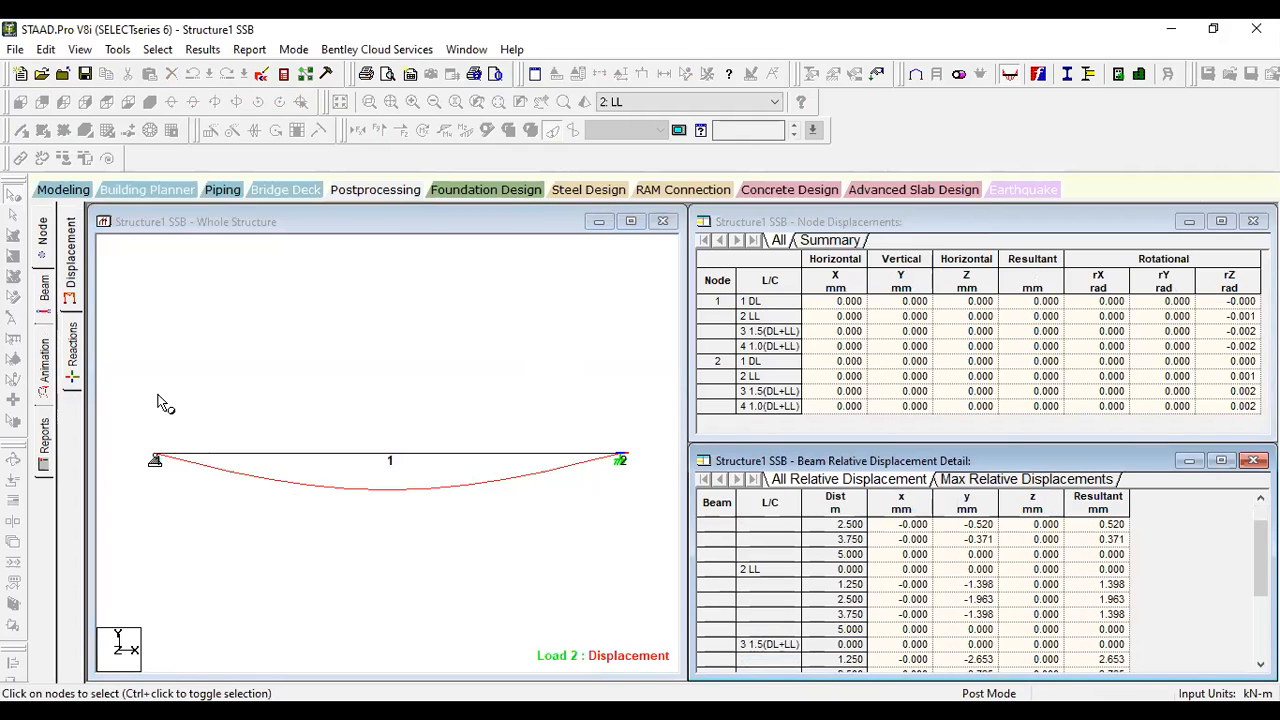
- Display the beam's bending moment diagram for the LL case and annotate it with the maximum bending value
{"action": "left_click", "coordinate": [44, 293]}
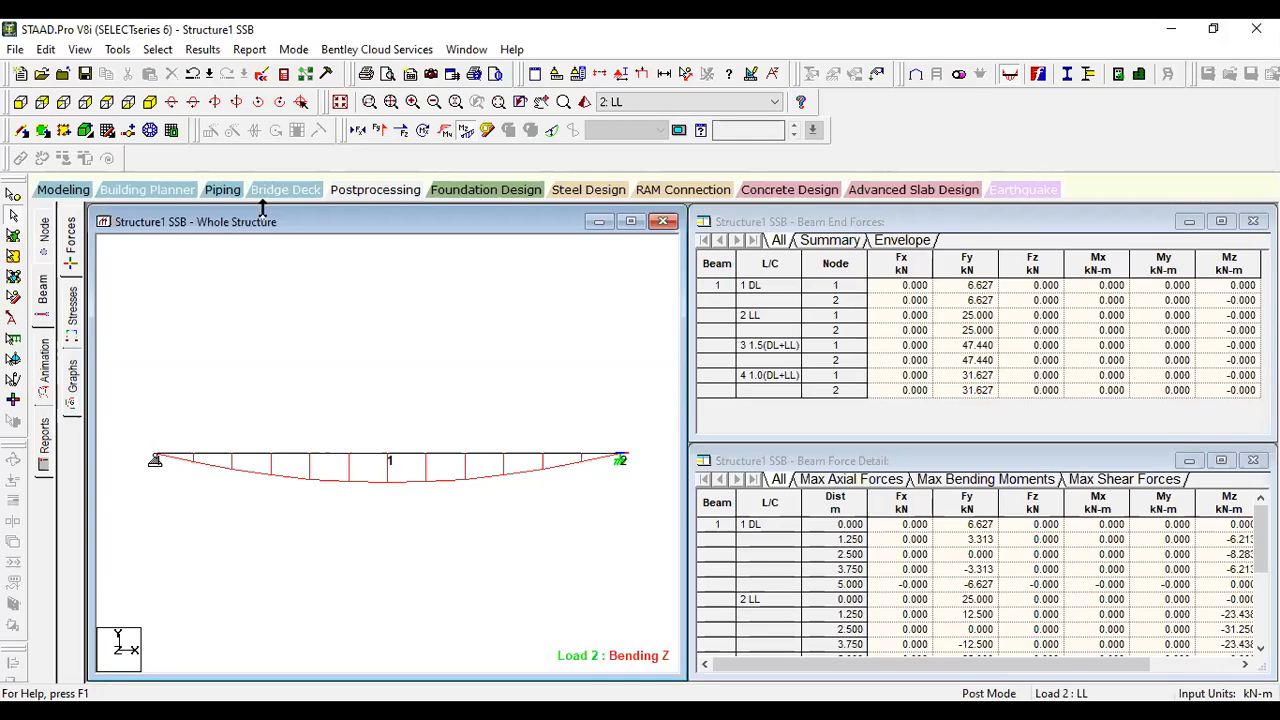
{"action": "left_click", "coordinate": [202, 49]}
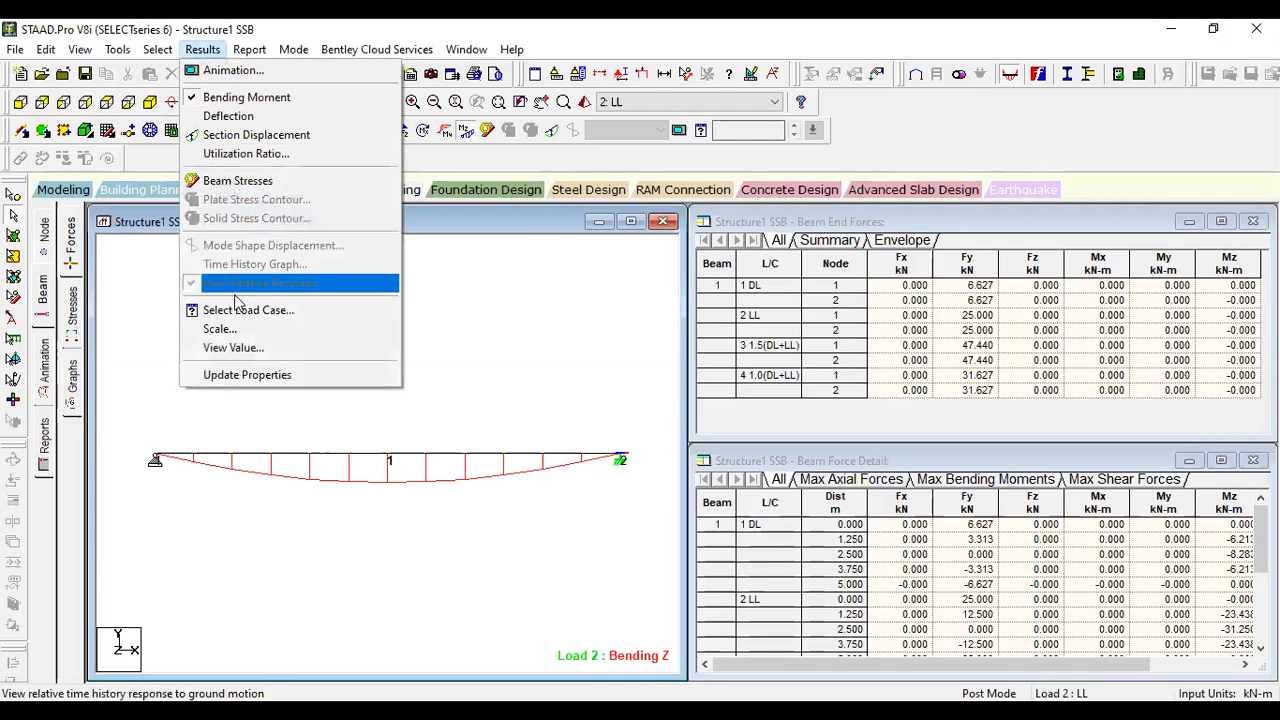
{"action": "left_click", "coordinate": [233, 347]}
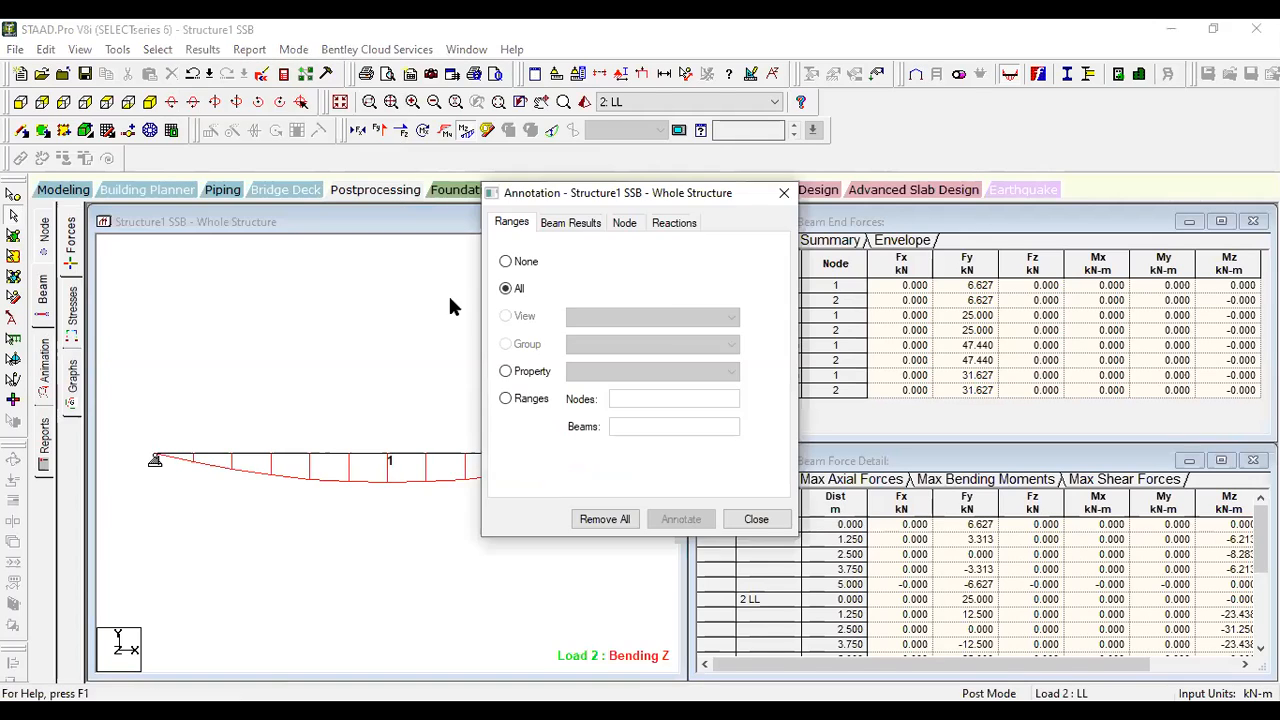
{"action": "left_click", "coordinate": [579, 221]}
{"action": "left_click", "coordinate": [590, 268]}
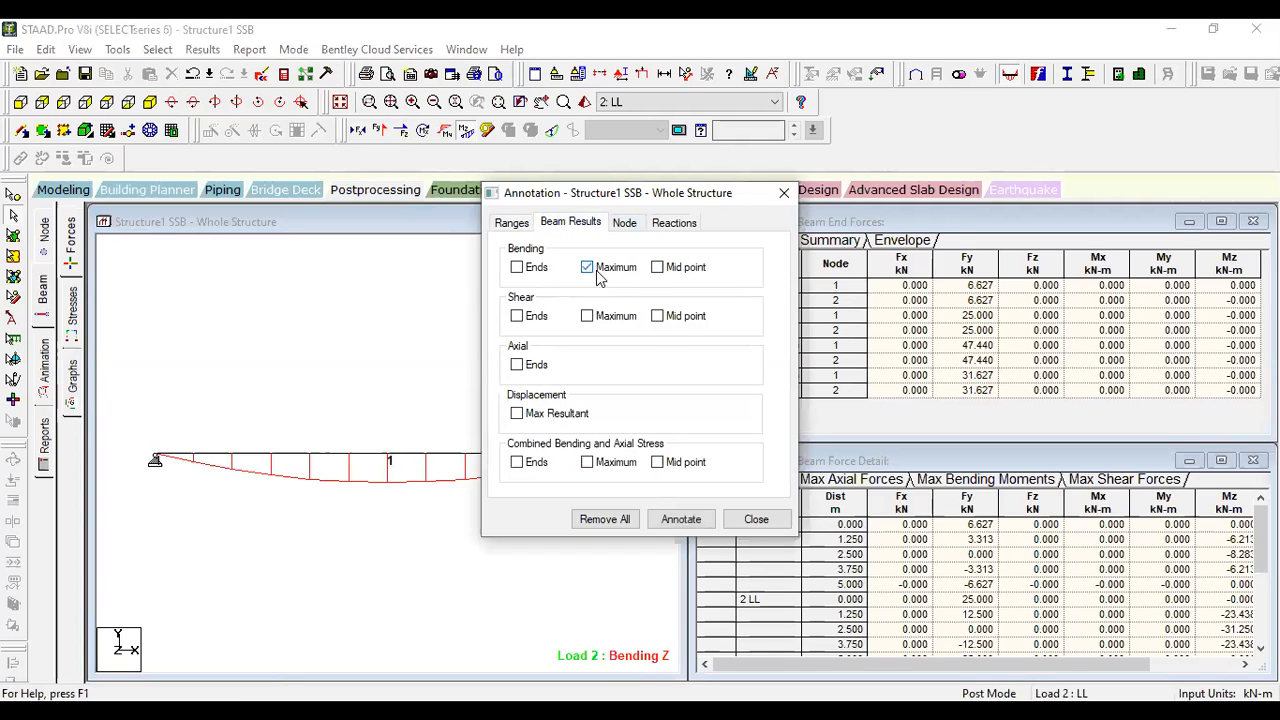
{"action": "left_click", "coordinate": [675, 520]}
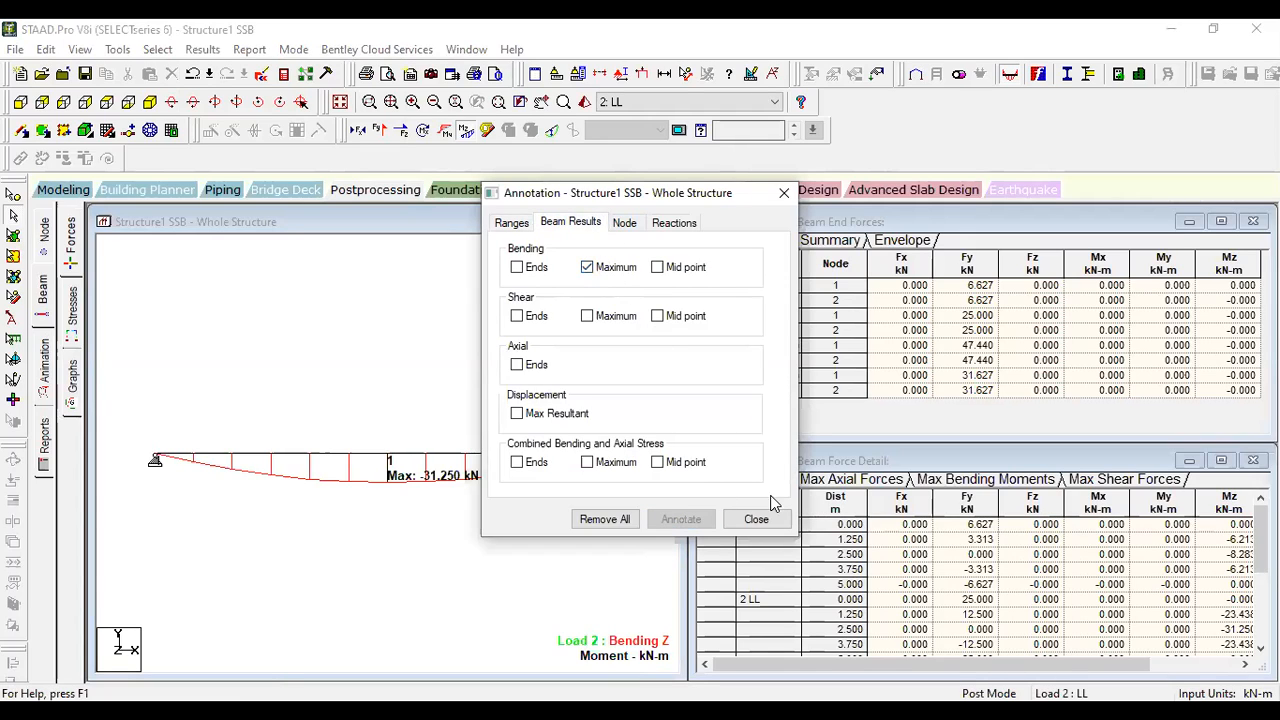
{"action": "left_click", "coordinate": [756, 520]}
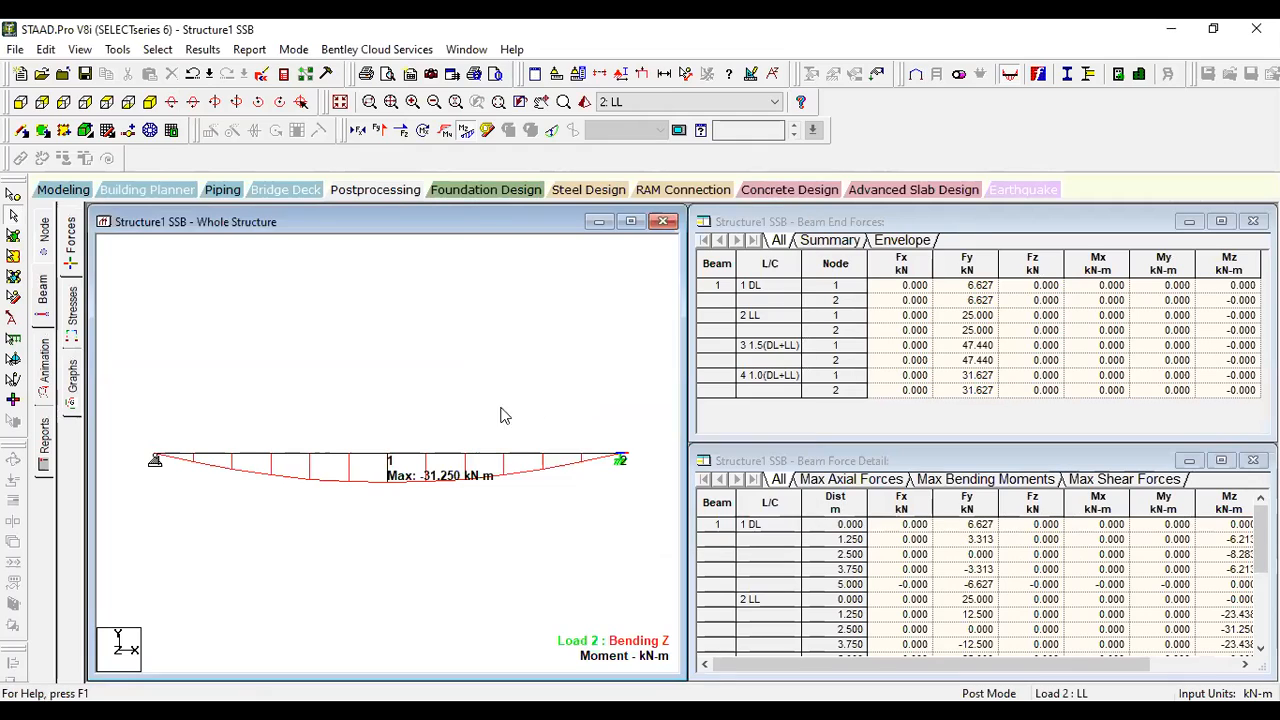
- Switch the displayed load case to 3: 1.5(DL+LL), view its bending moment, and replace it with the Shear Y diagram
{"action": "left_click", "coordinate": [660, 104]}
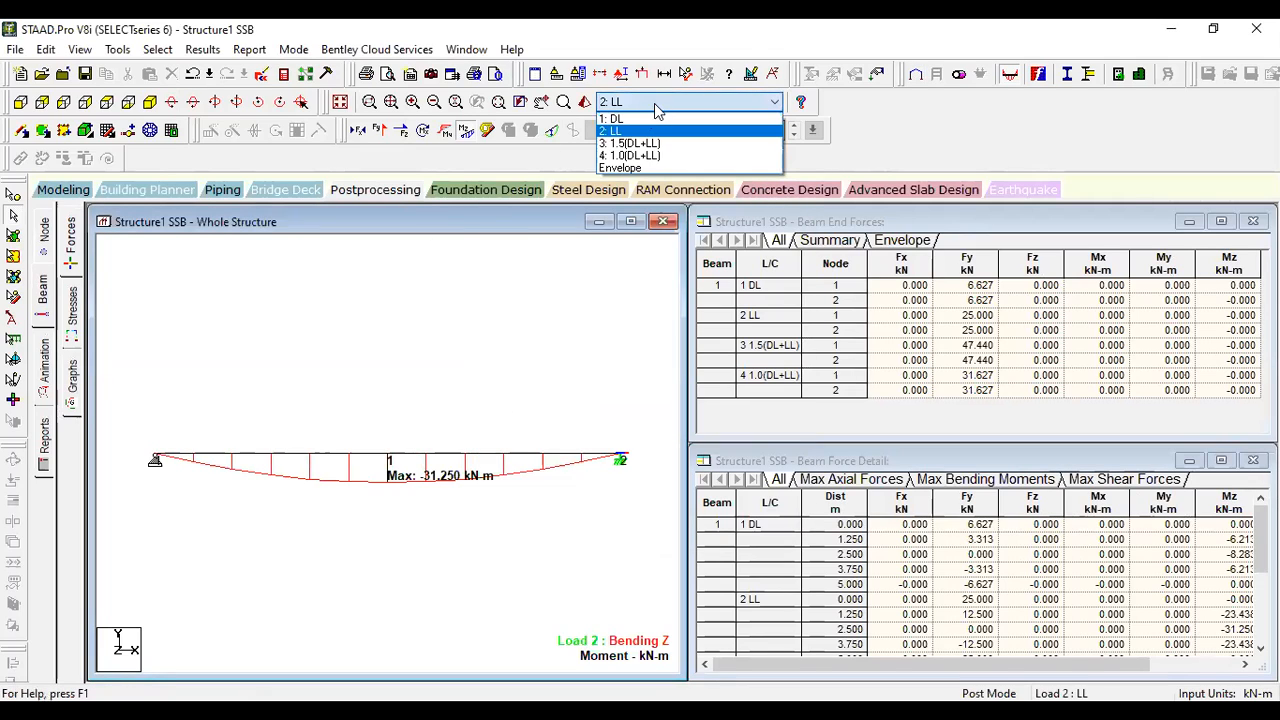
{"action": "left_click", "coordinate": [640, 145]}
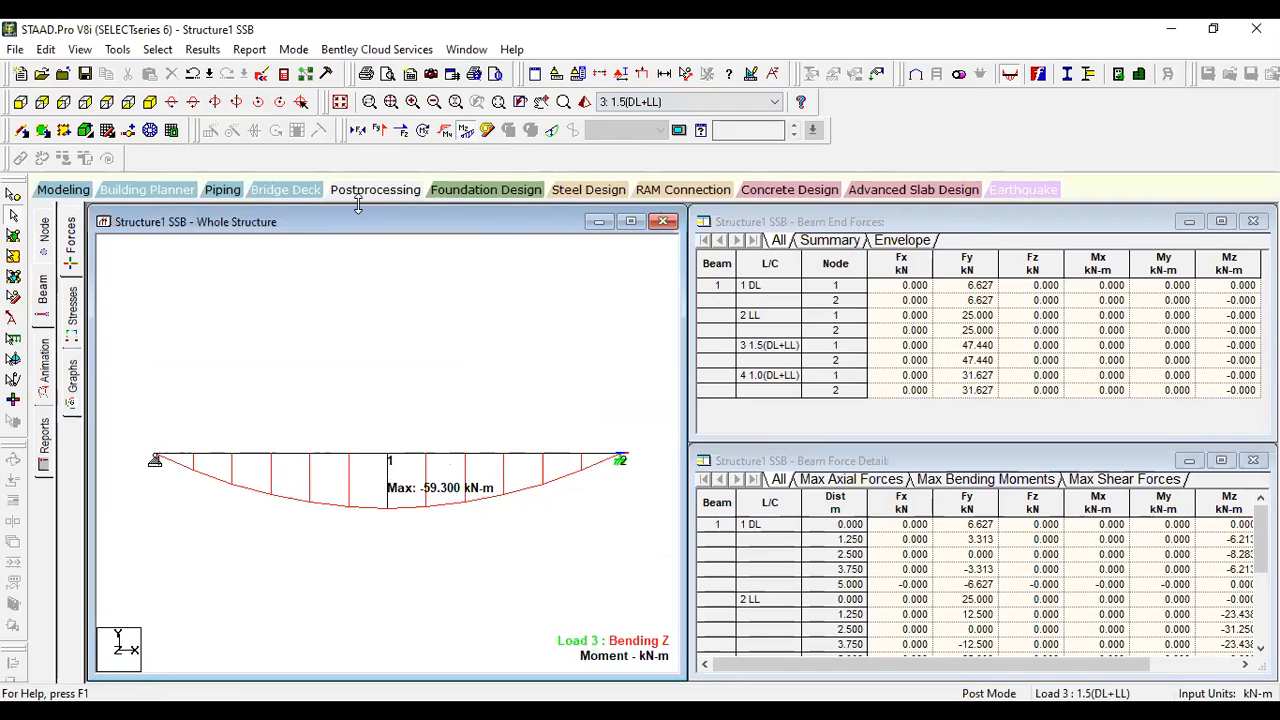
{"action": "left_click", "coordinate": [479, 135]}
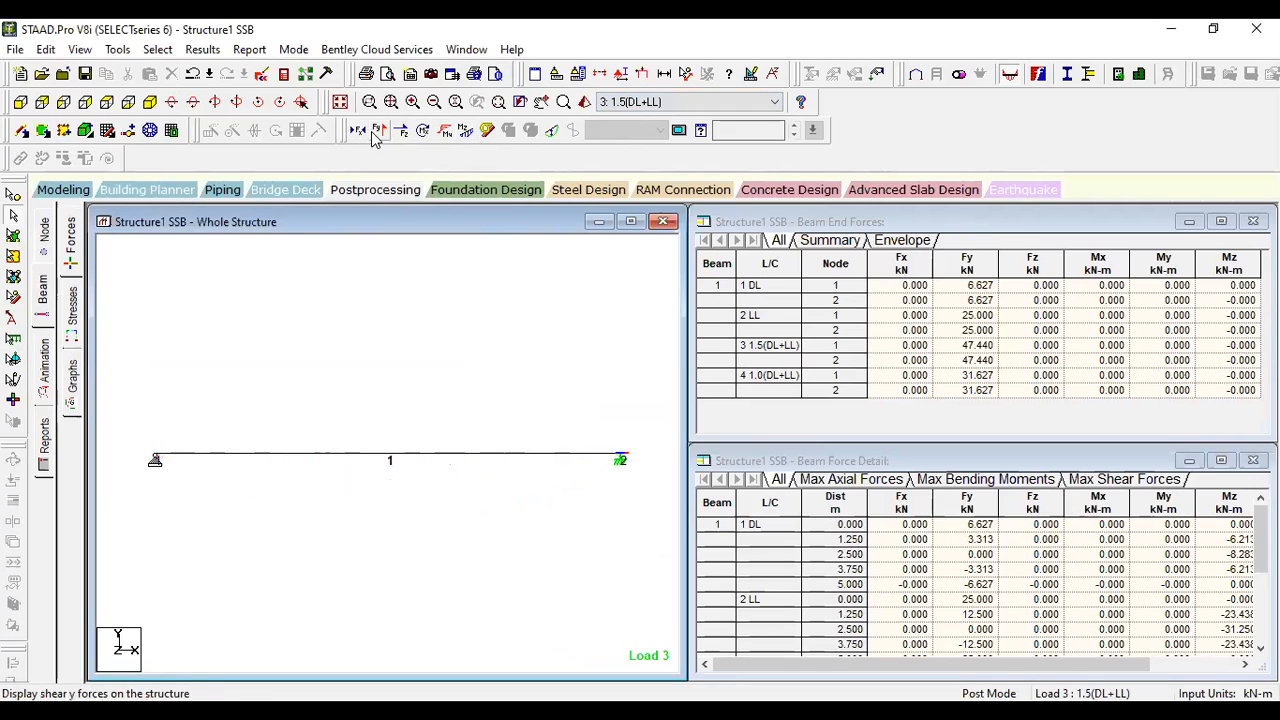
{"action": "left_click", "coordinate": [378, 132]}
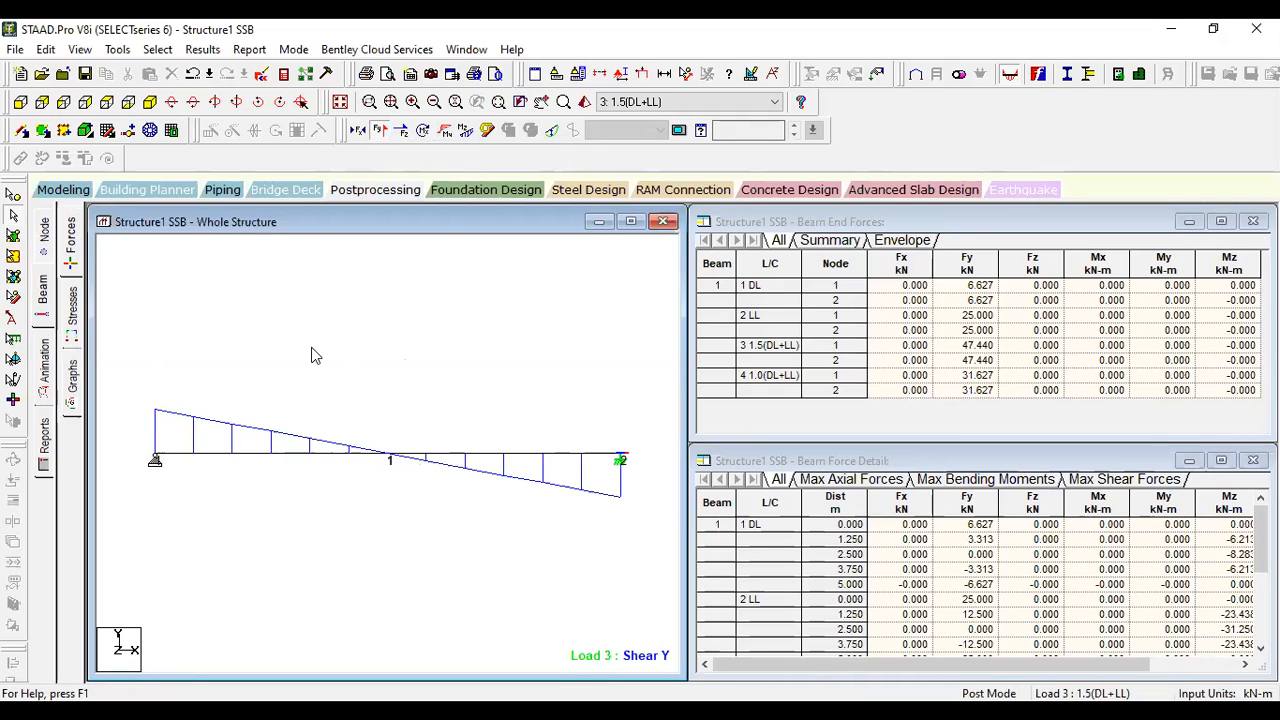
- Return to modeling mode and open the structure's command file in the STAAD Editor
{"action": "left_click", "coordinate": [63, 190]}
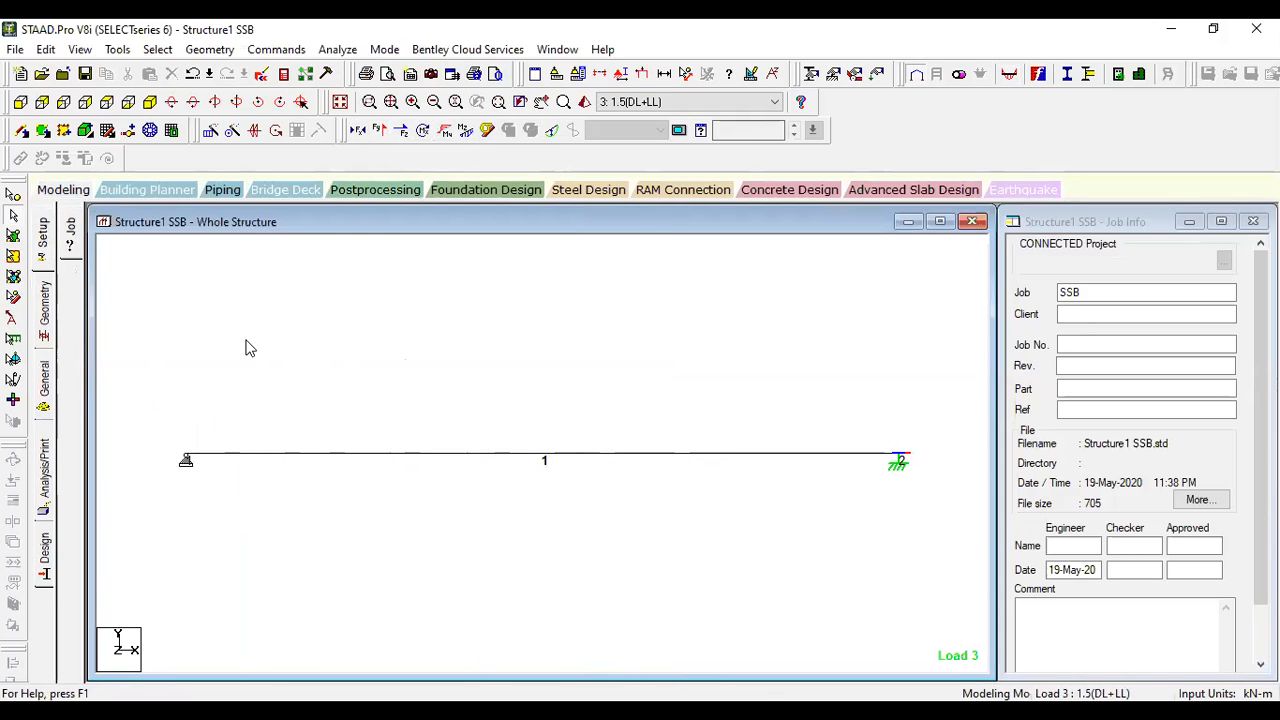
{"action": "left_click", "coordinate": [263, 74]}
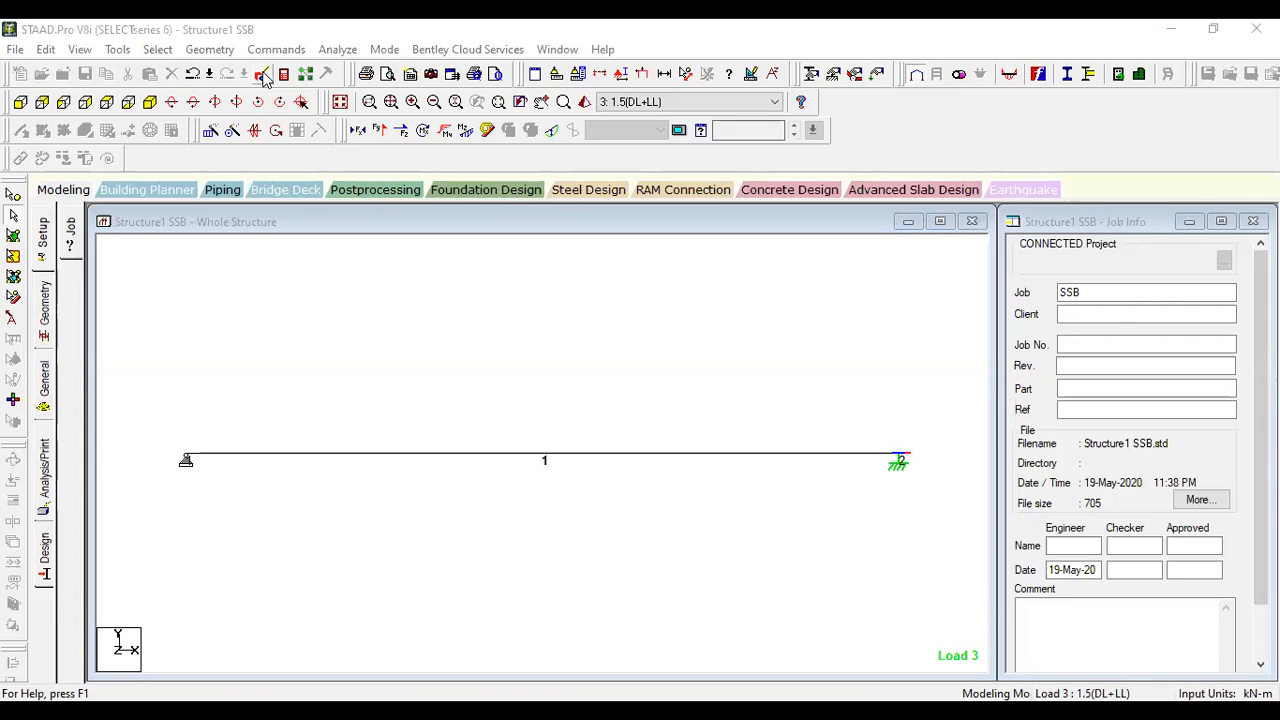
{"action": "left_click", "coordinate": [262, 76]}
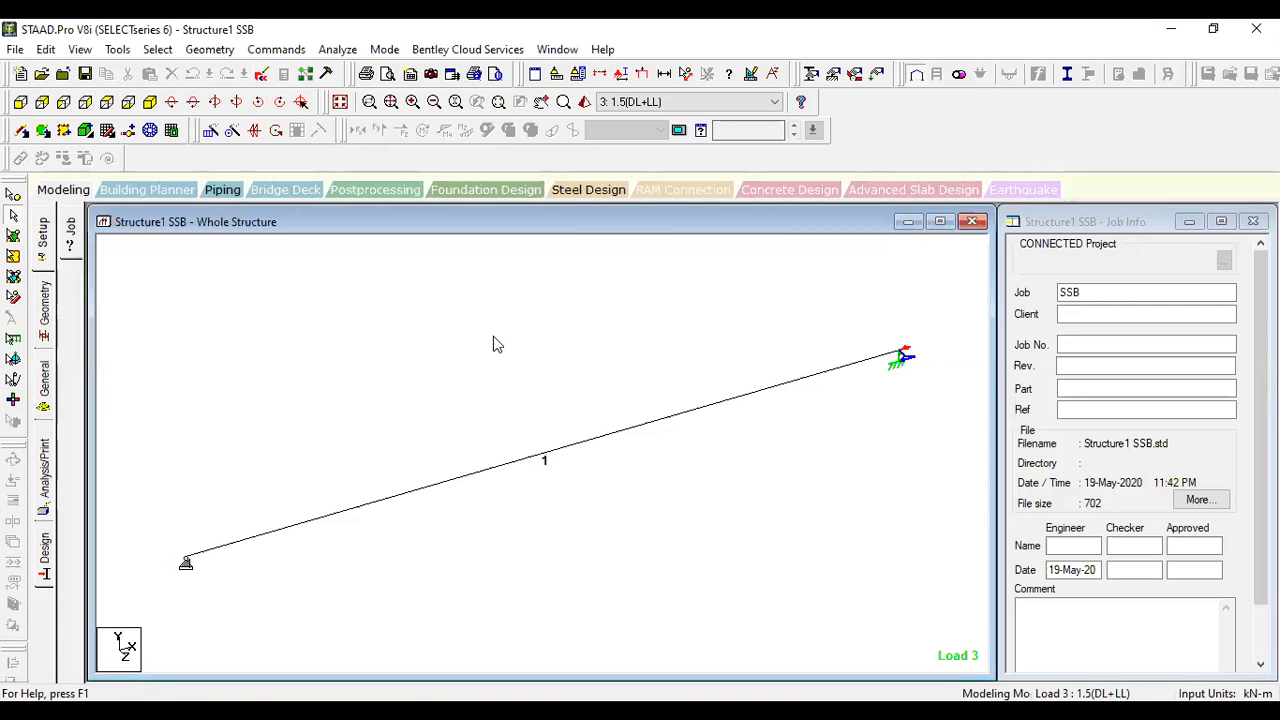
- Rerun the analysis on the edited command file and accept the results setup to return to postprocessing
{"action": "left_click", "coordinate": [337, 49]}
{"action": "left_click", "coordinate": [365, 68]}
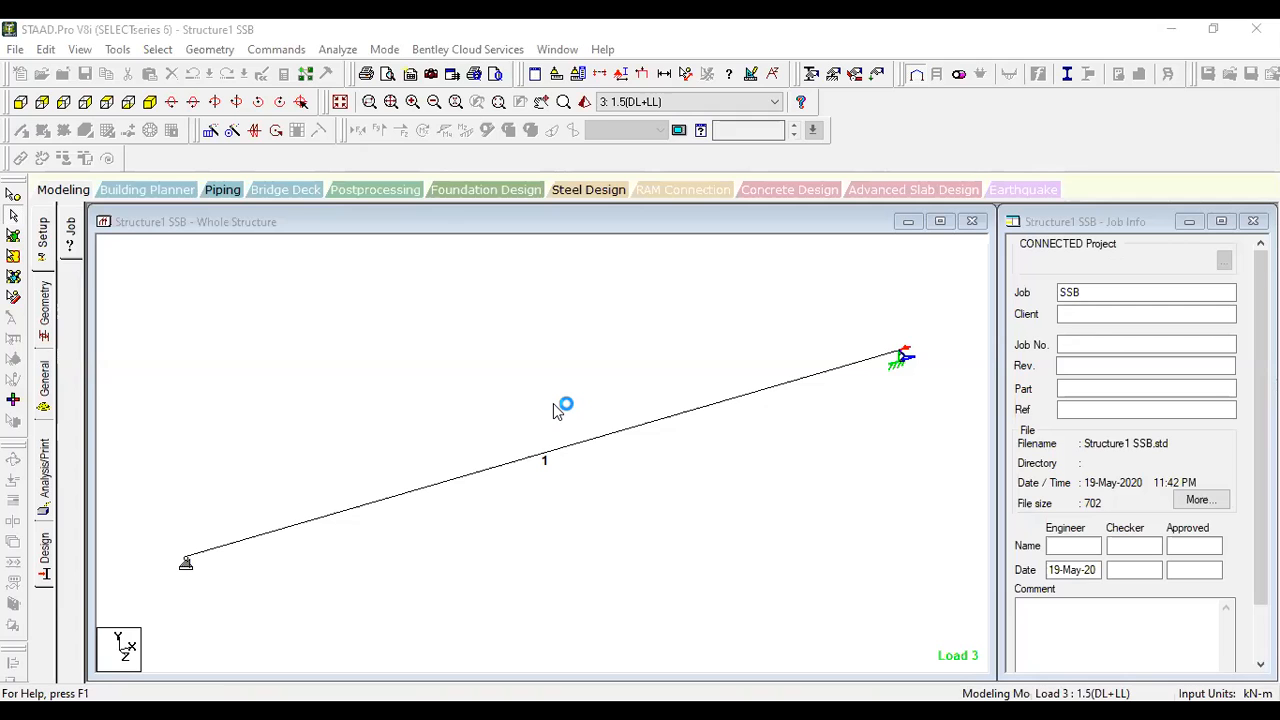
{"action": "left_click", "coordinate": [645, 516]}
- Show the beam's Bending Z diagram for load 3: 1.5(DL+LL) and annotate its maximum bending value
{"action": "left_click", "coordinate": [43, 292]}
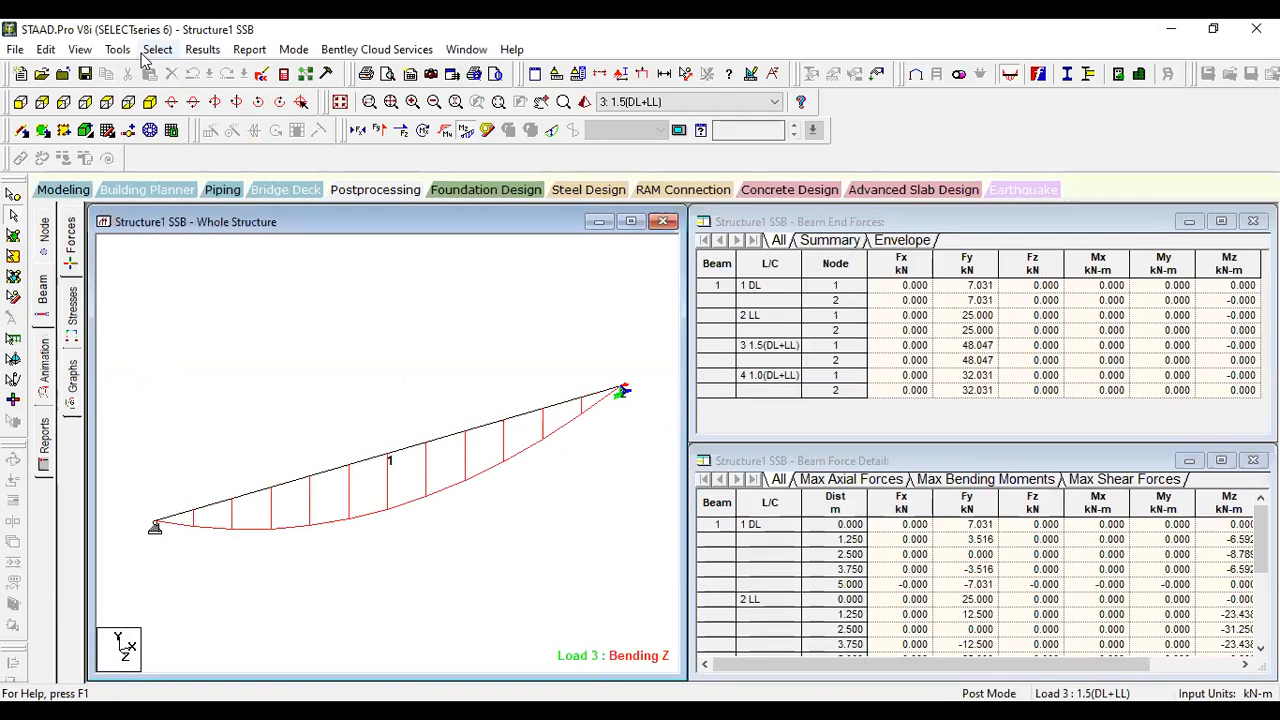
{"action": "left_click", "coordinate": [202, 49]}
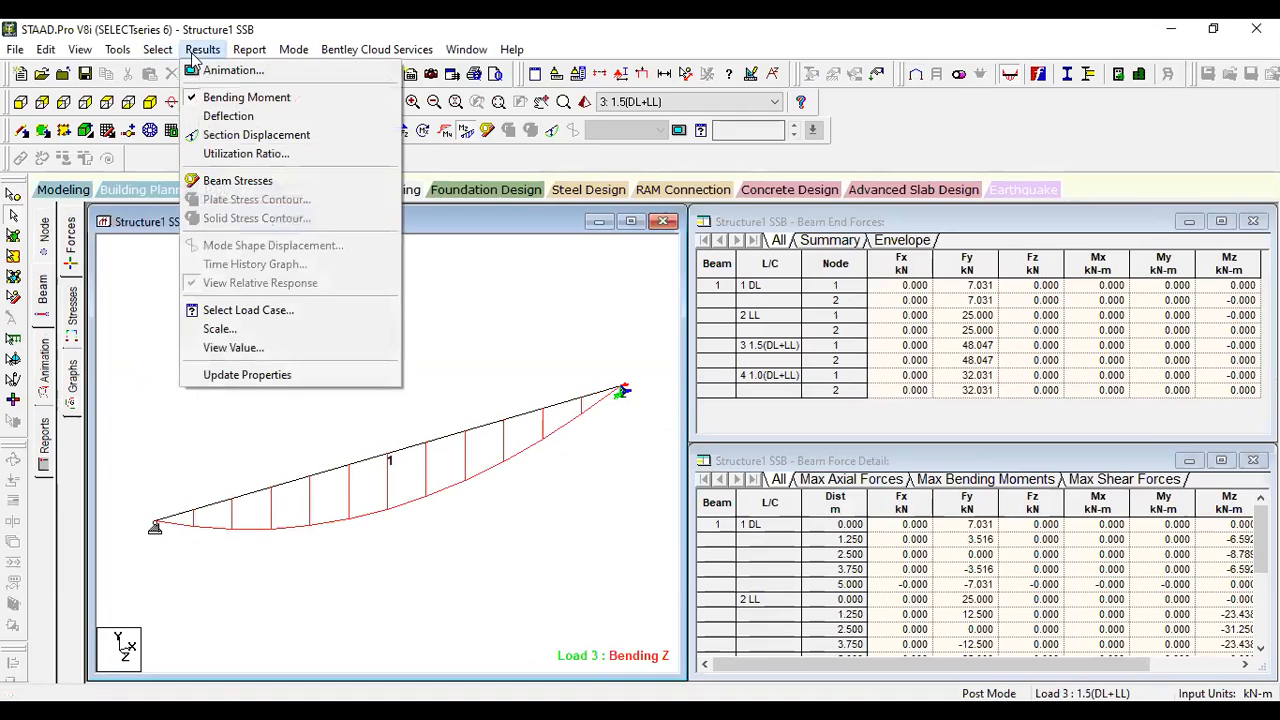
{"action": "left_click", "coordinate": [243, 350]}
{"action": "left_click", "coordinate": [578, 224]}
{"action": "left_click", "coordinate": [587, 267]}
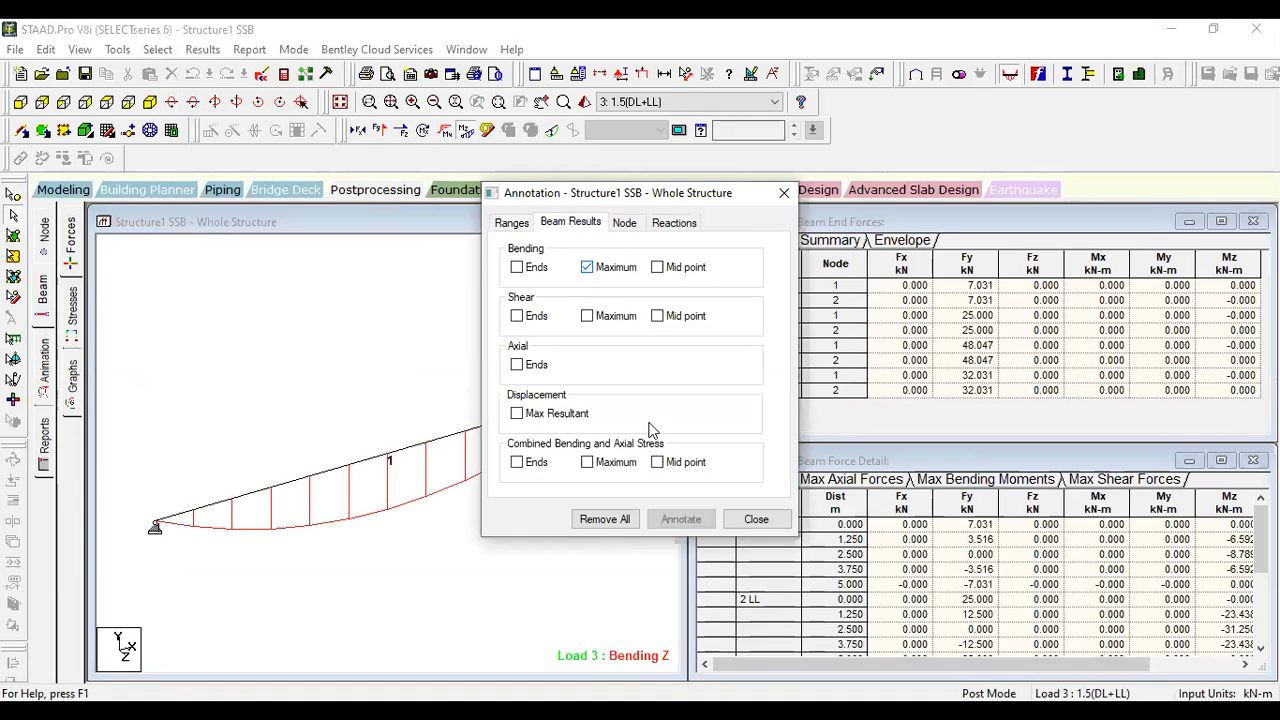
{"action": "left_click", "coordinate": [676, 518]}
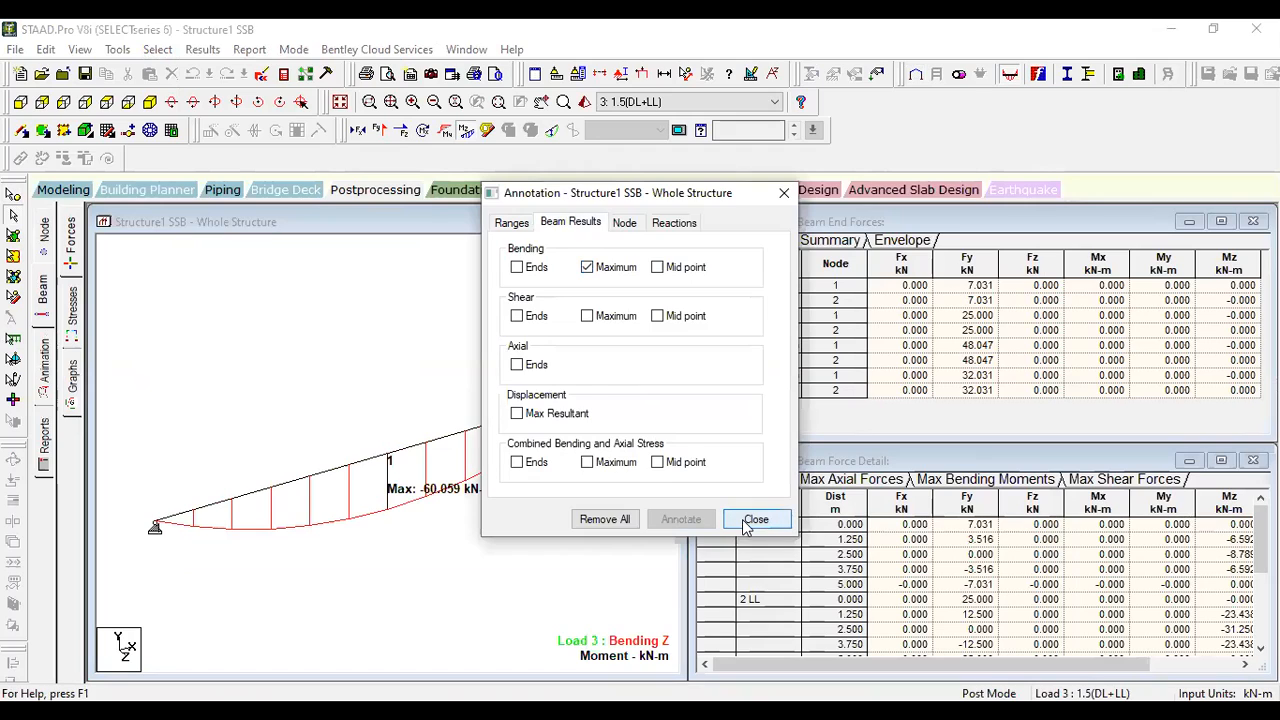
- Return the beam to the front view and replace its Bending Z diagram with the Shear Y diagram
{"action": "left_click", "coordinate": [745, 524]}
{"action": "left_click", "coordinate": [21, 102]}
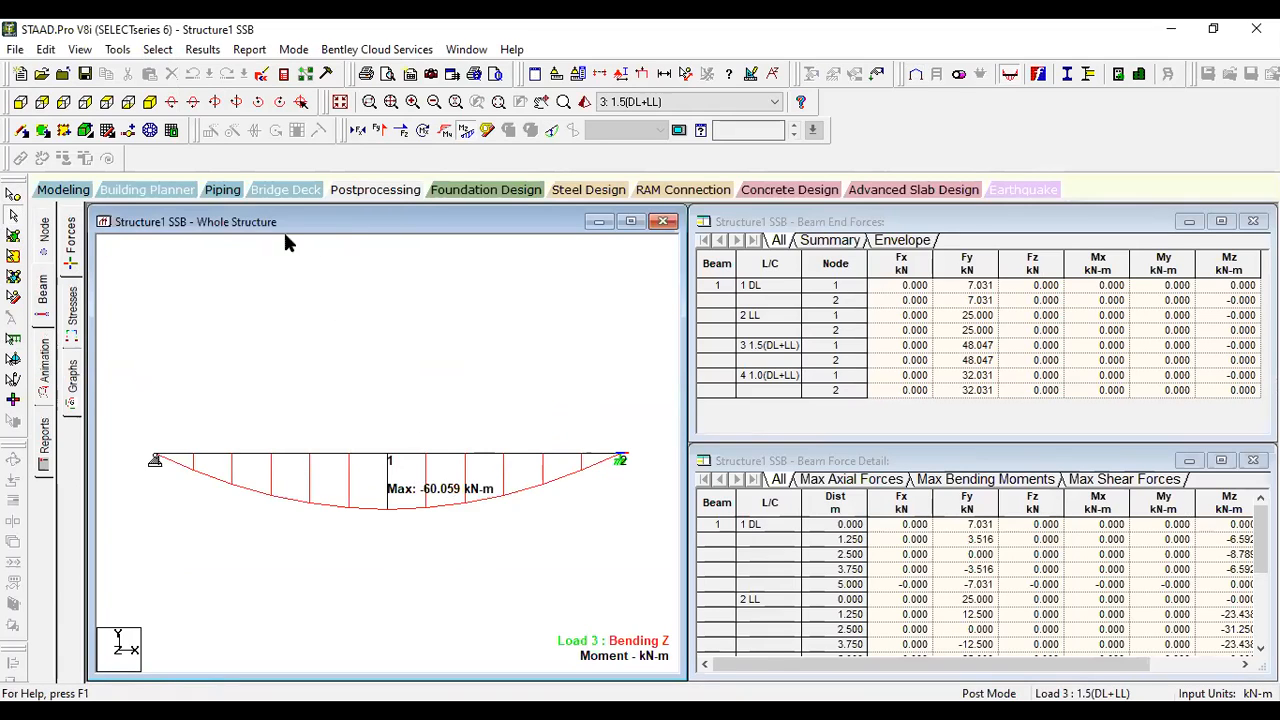
{"action": "left_click", "coordinate": [466, 131]}
{"action": "left_click", "coordinate": [380, 131]}
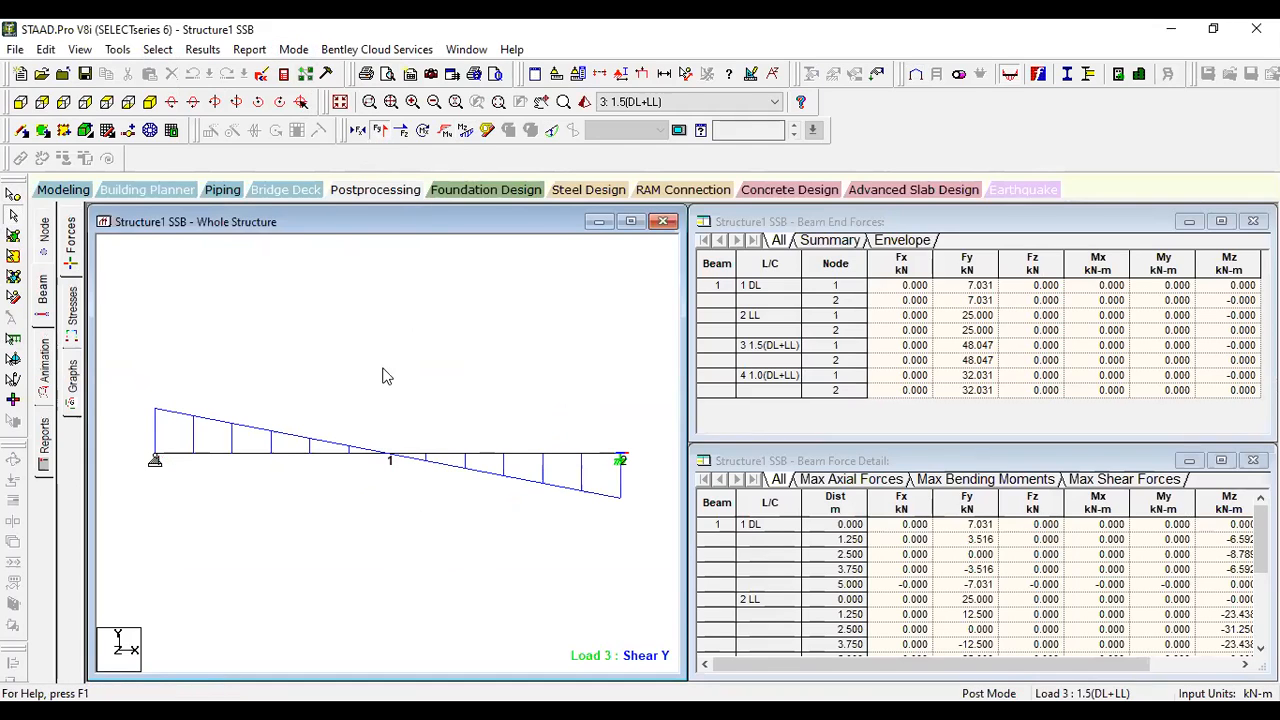
- Annotate the shear values at the beam ends and turn off the maximum bending annotation
{"action": "left_click", "coordinate": [201, 49]}
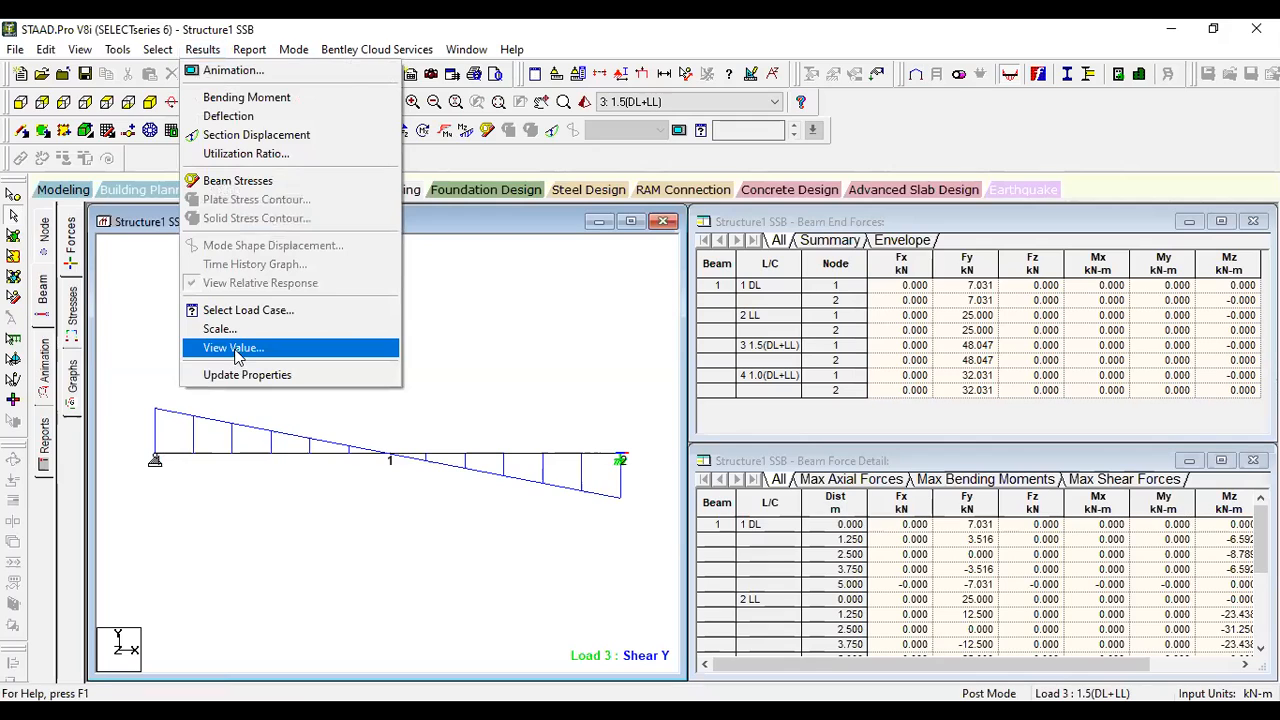
{"action": "key", "text": "Return"}
{"action": "left_click", "coordinate": [536, 316]}
{"action": "left_click", "coordinate": [590, 268]}
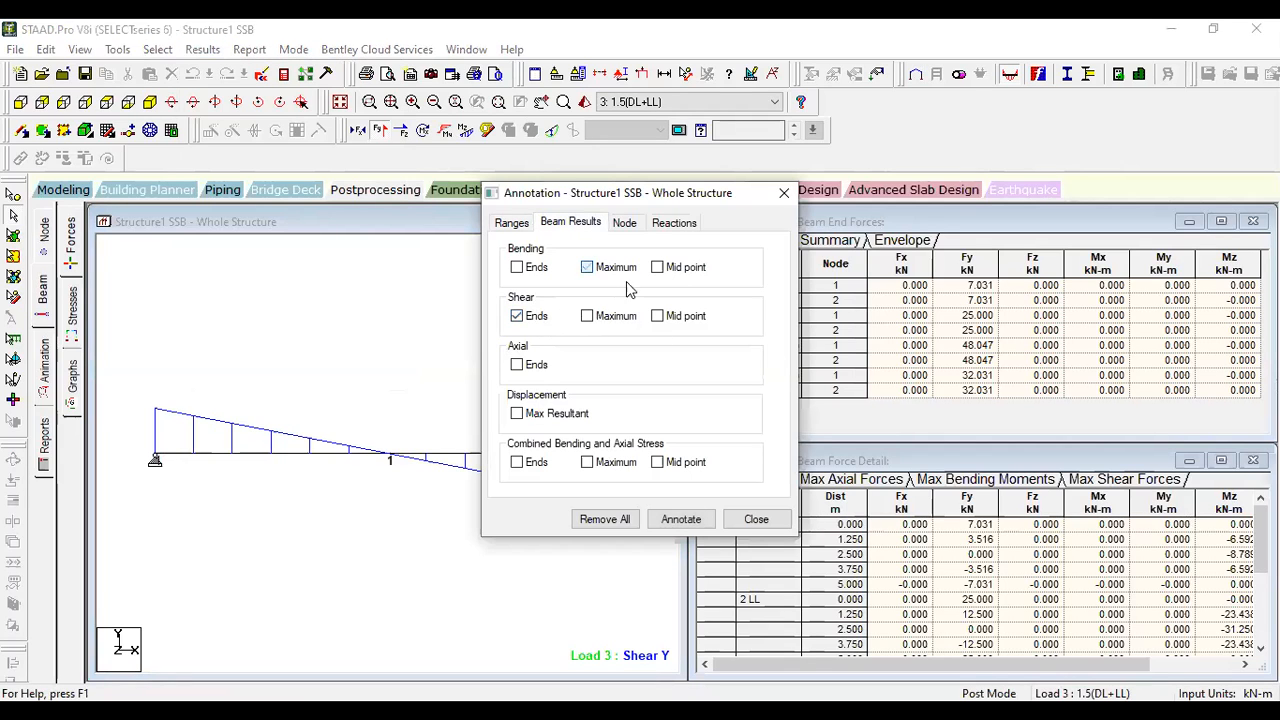
{"action": "left_click", "coordinate": [681, 519]}
{"action": "left_click", "coordinate": [756, 520]}
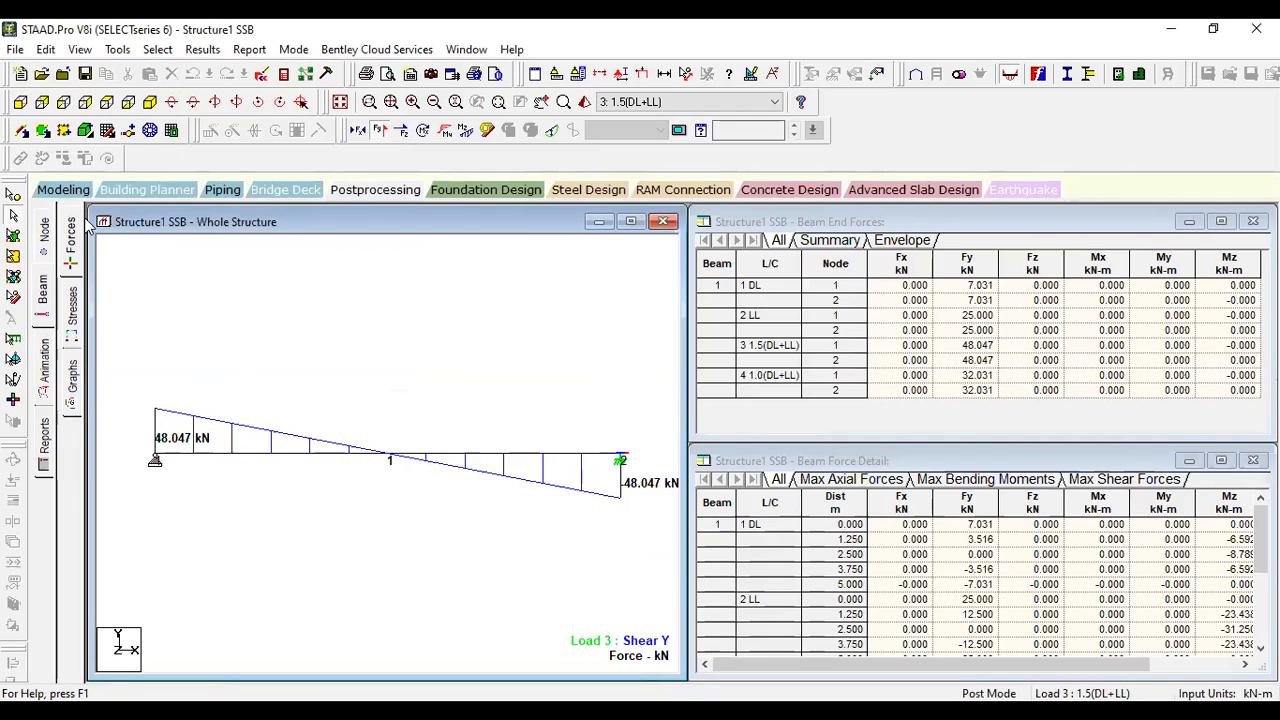
- Return to modeling mode and set the concrete design code to IS456
{"action": "left_click", "coordinate": [70, 192]}
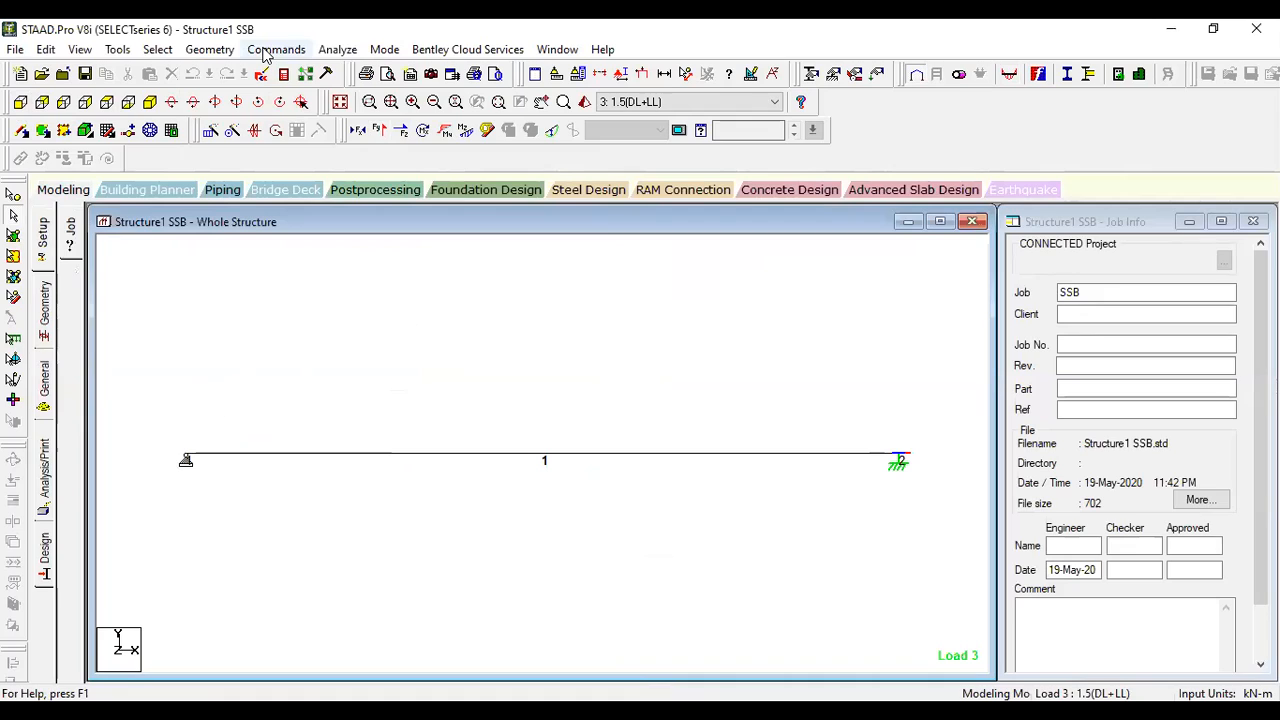
{"action": "left_click", "coordinate": [50, 543]}
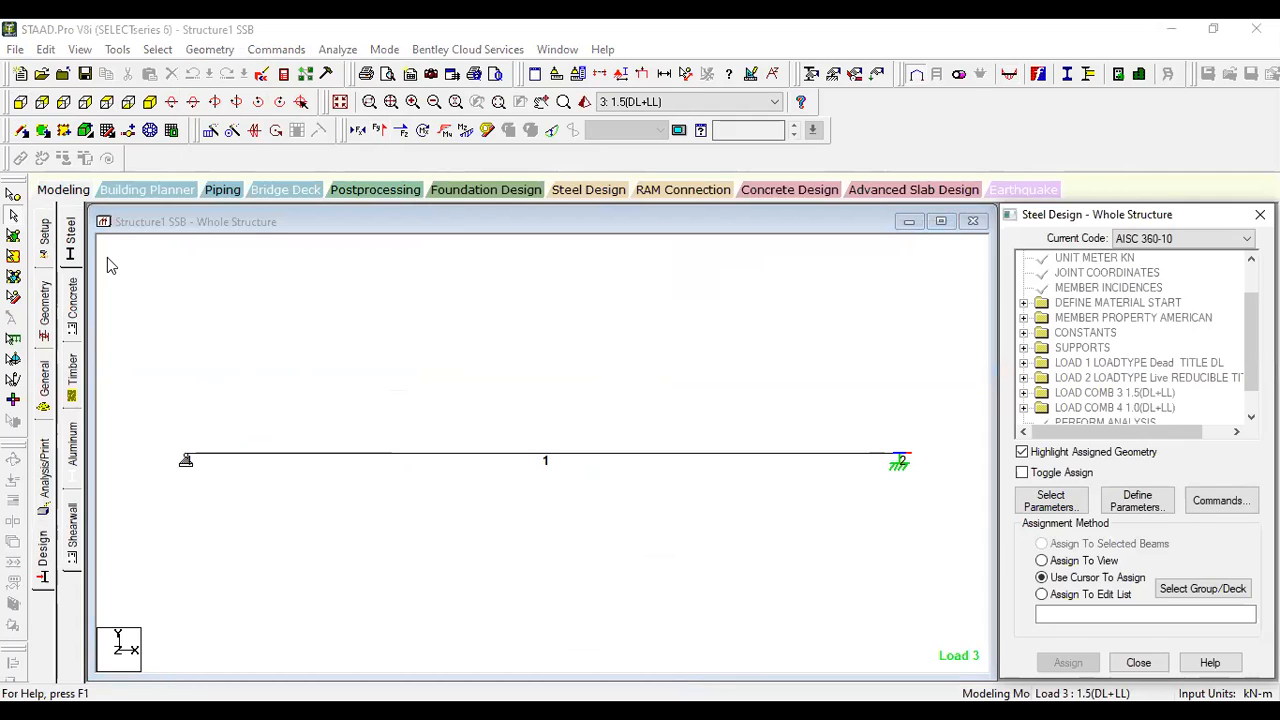
{"action": "left_click", "coordinate": [72, 303]}
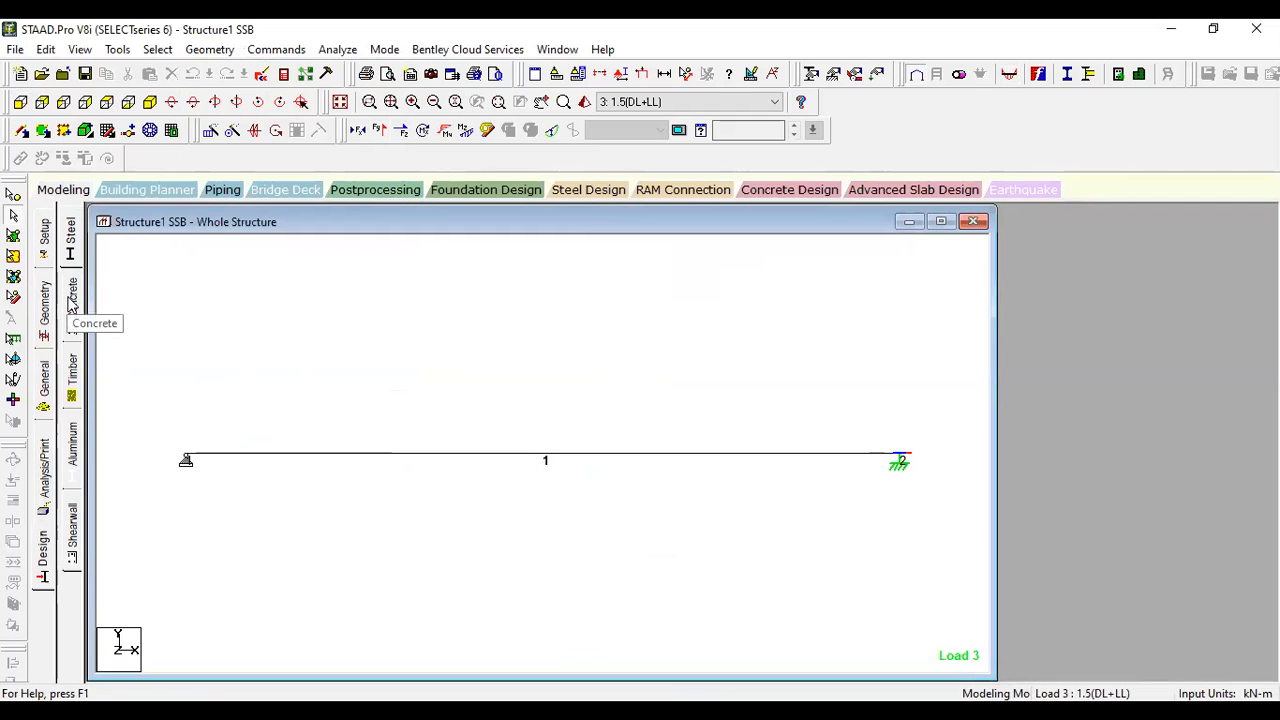
{"action": "left_click", "coordinate": [72, 303]}
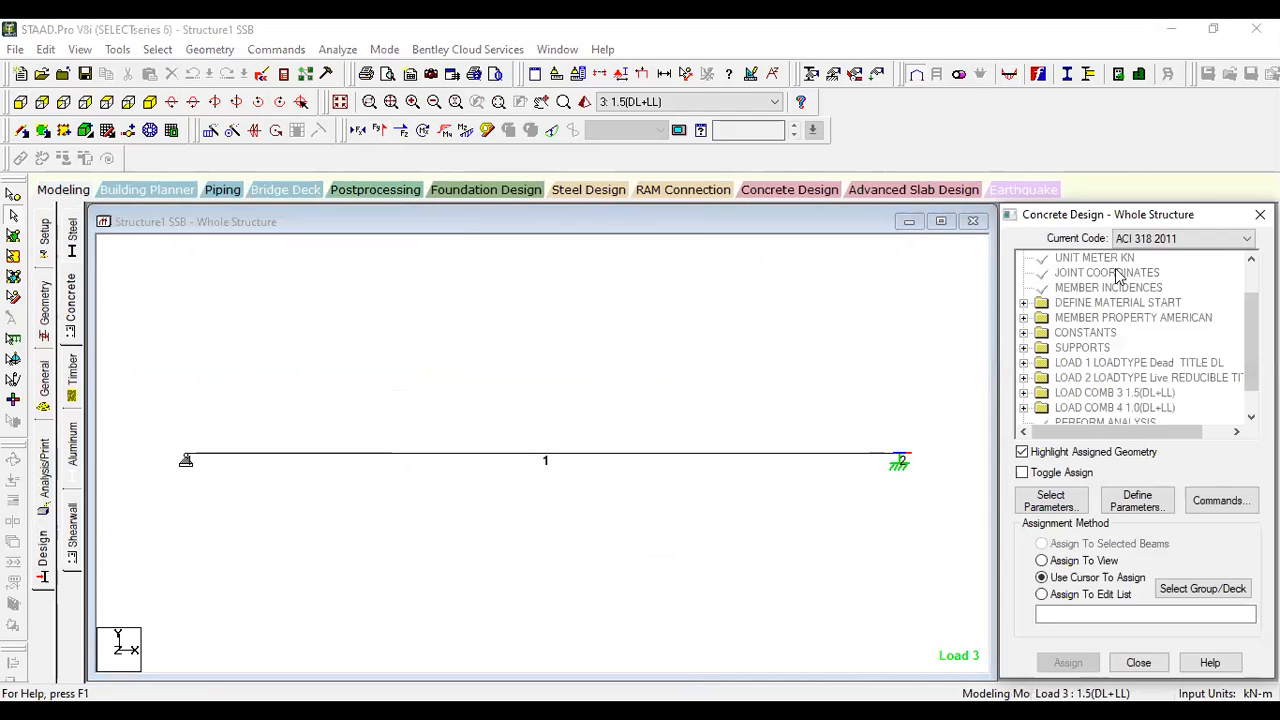
{"action": "left_click", "coordinate": [1201, 239]}
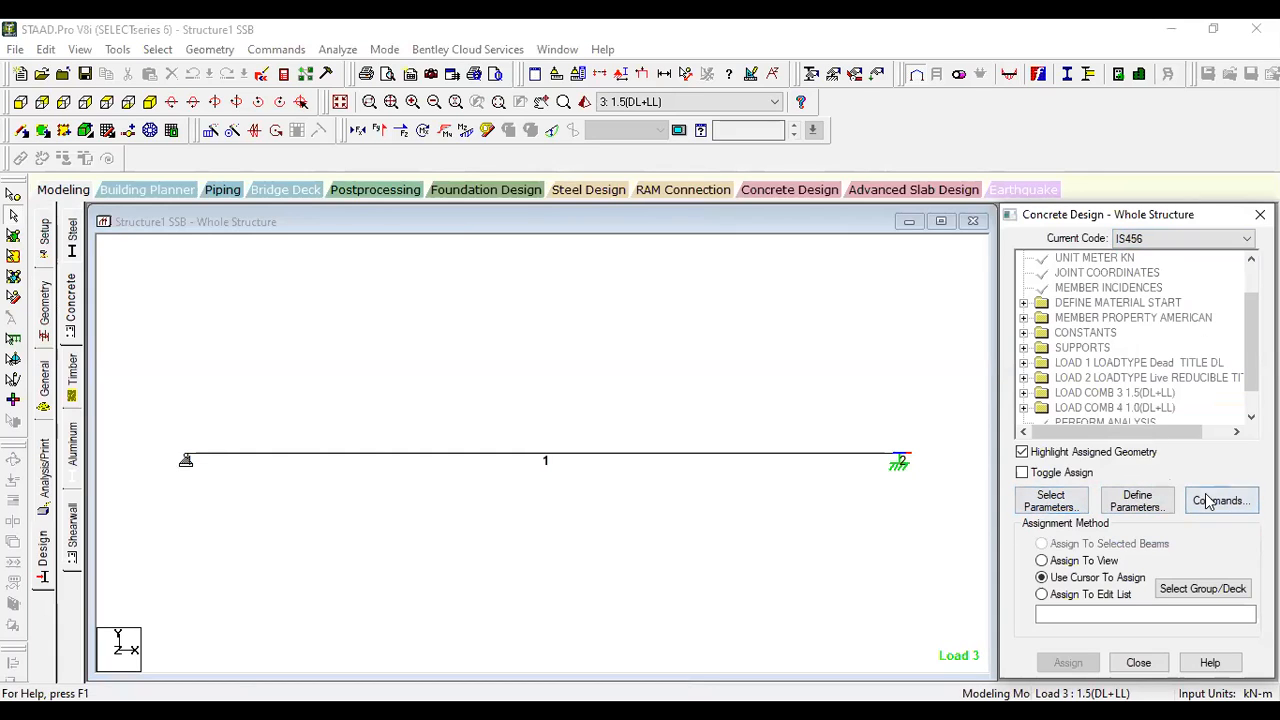
- Add the CLEAR design parameter with a cover distance of 0.03 m, dismissing the Indian Design Codes trial notice
{"action": "left_click", "coordinate": [1137, 501]}
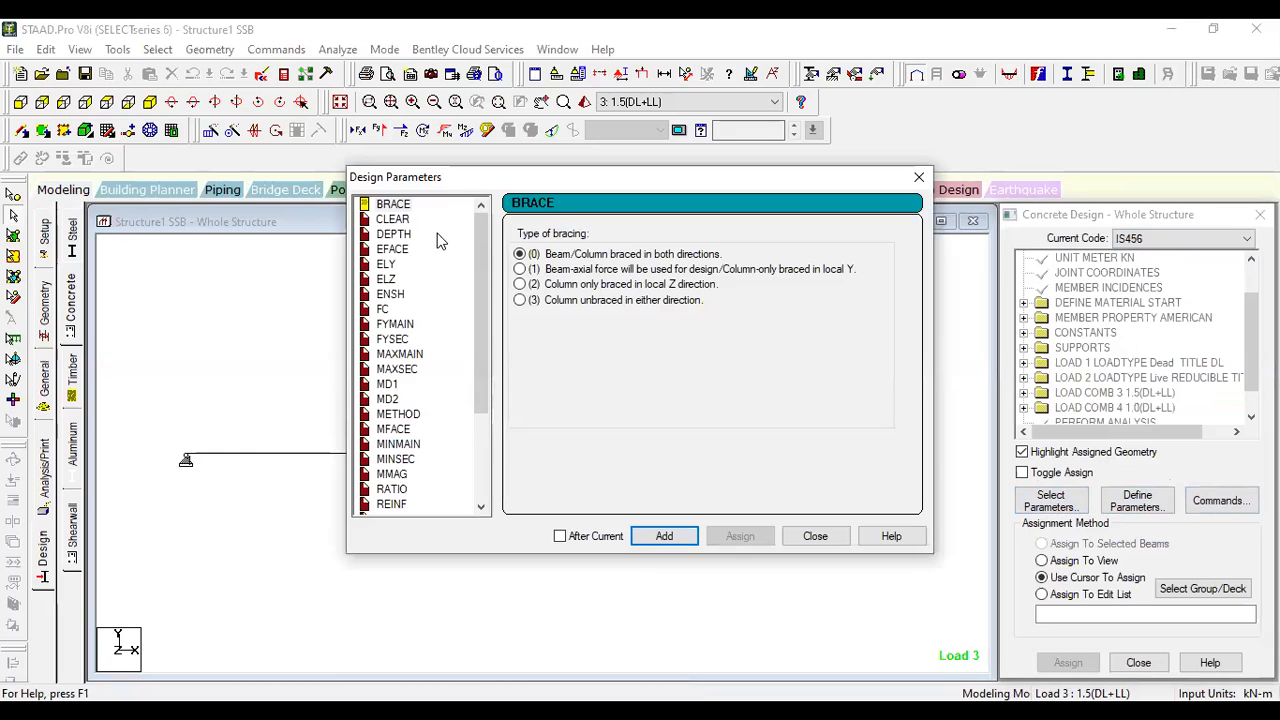
{"action": "left_click", "coordinate": [400, 220]}
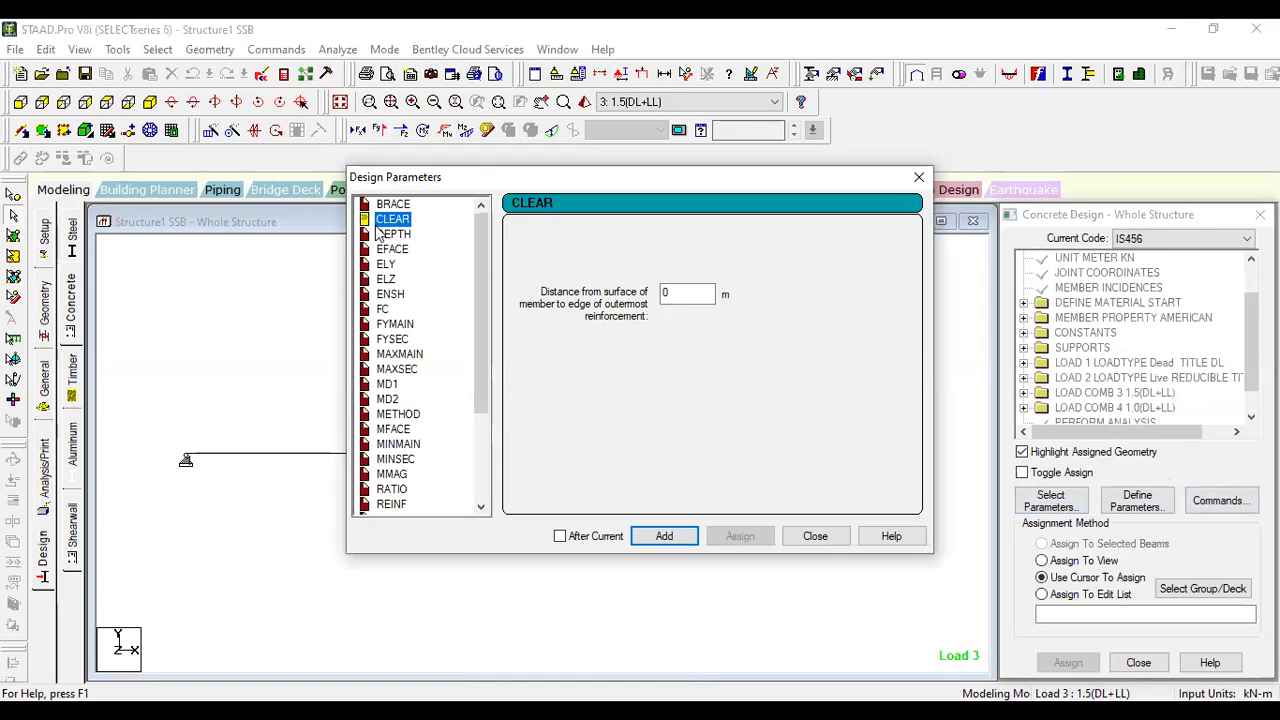
{"action": "left_click", "coordinate": [678, 290]}
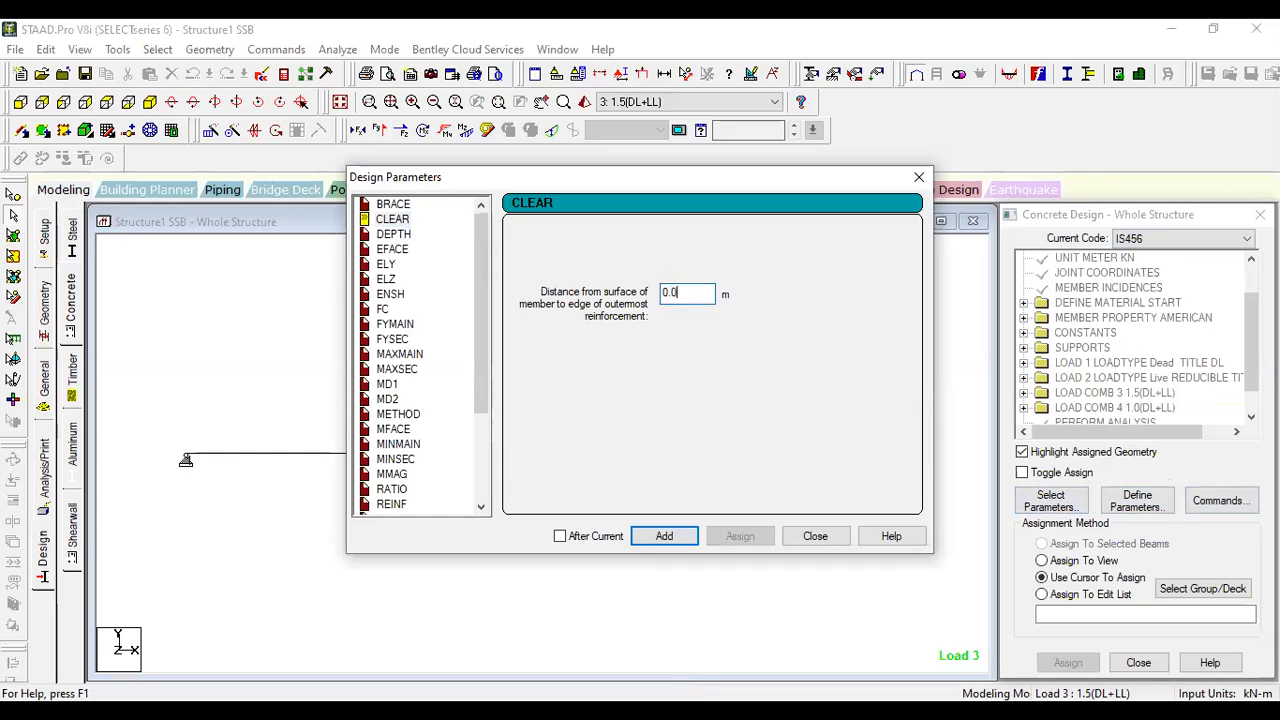
{"action": "type", "text": ".03"}
{"action": "left_click", "coordinate": [686, 536]}
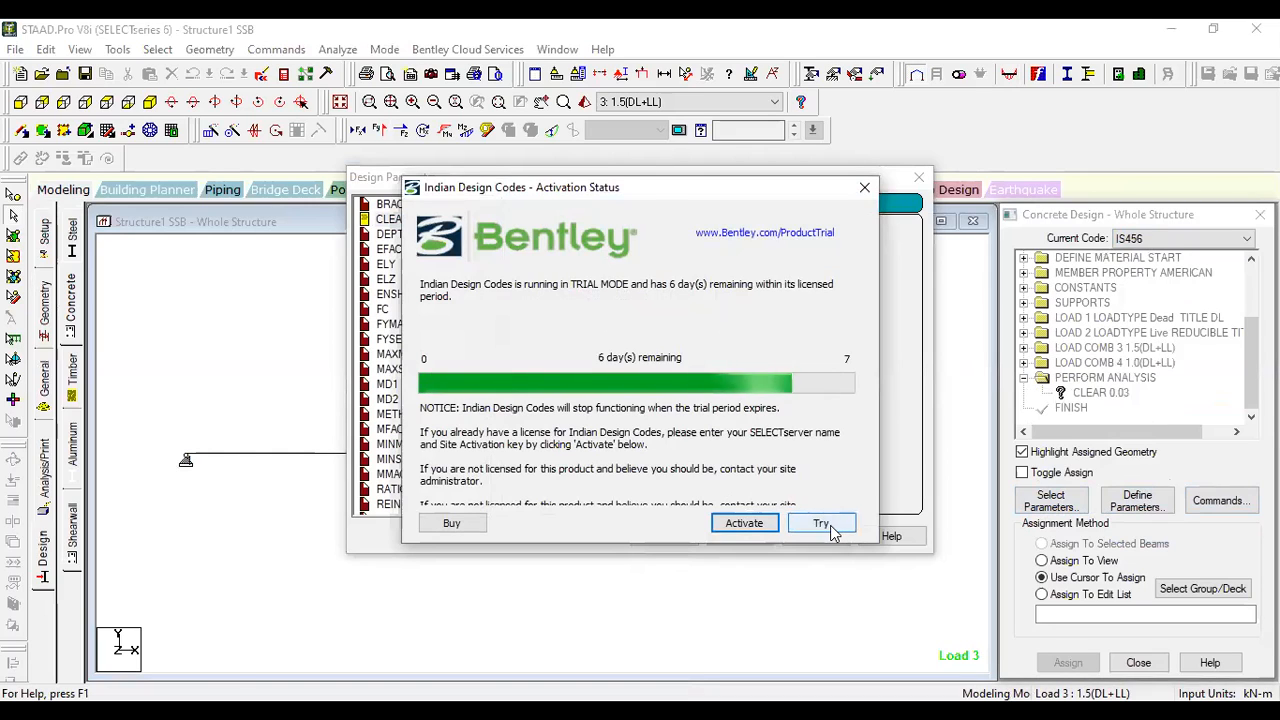
{"action": "left_click", "coordinate": [863, 190]}
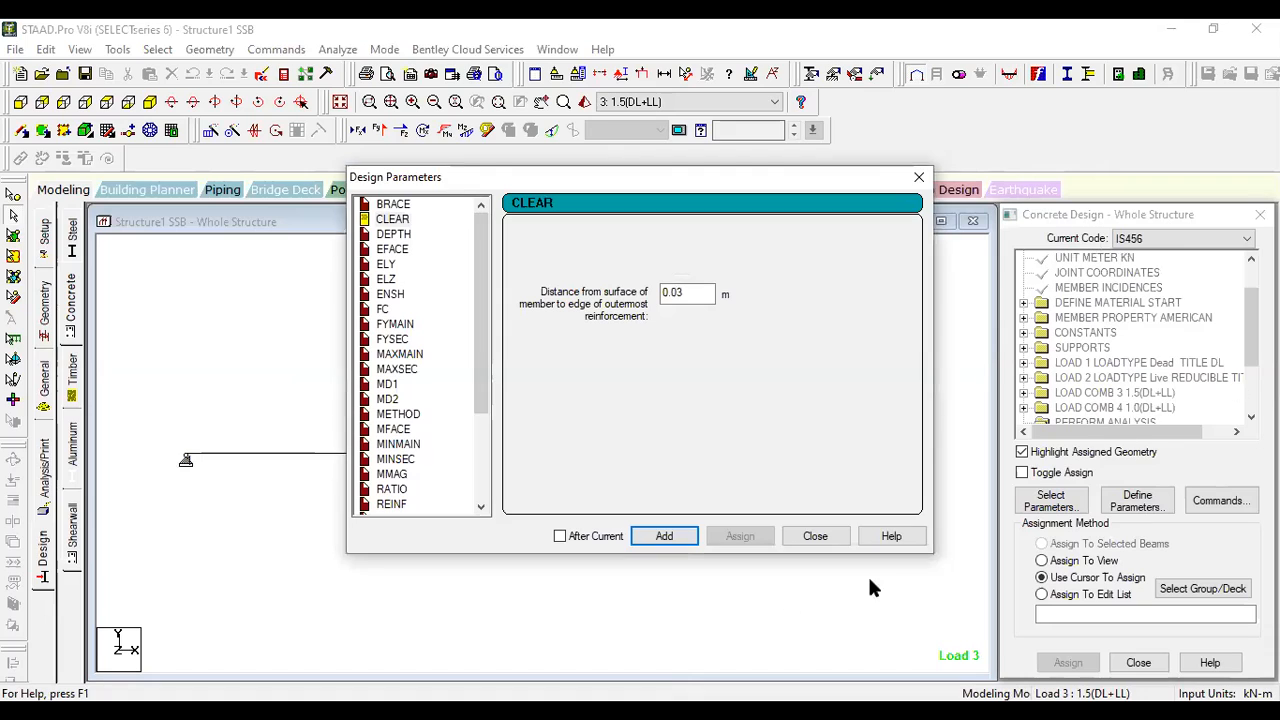
{"action": "left_click", "coordinate": [815, 536]}
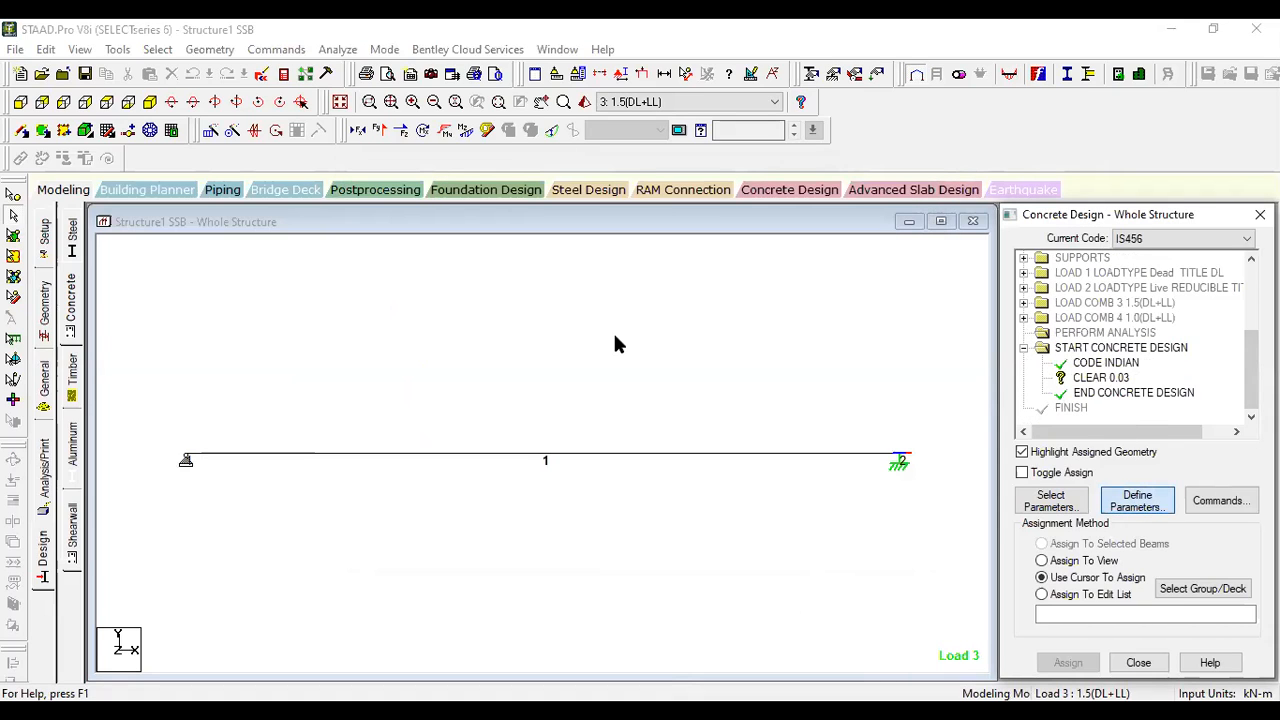
- Look through the DEPTH, EFACE and ELY parameters and add FC with a concrete compressive strength of 30000 kN/m2
{"action": "left_click", "coordinate": [390, 235]}
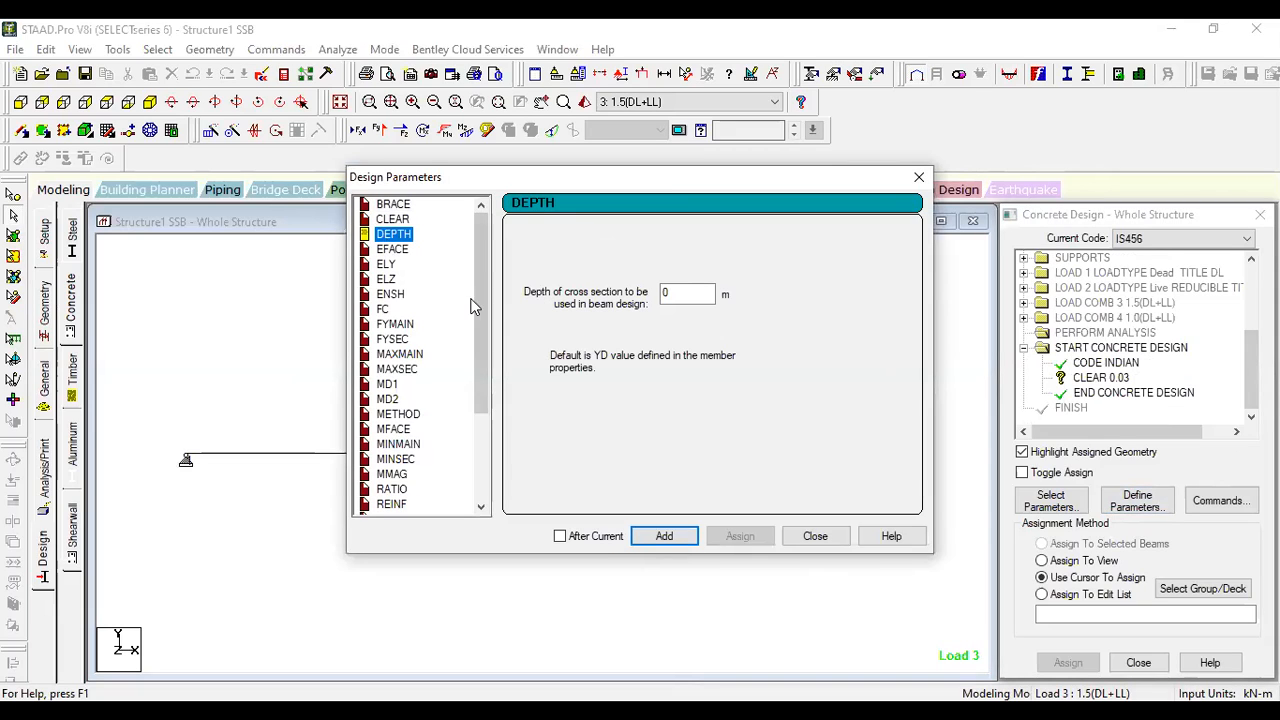
{"action": "left_click", "coordinate": [394, 251]}
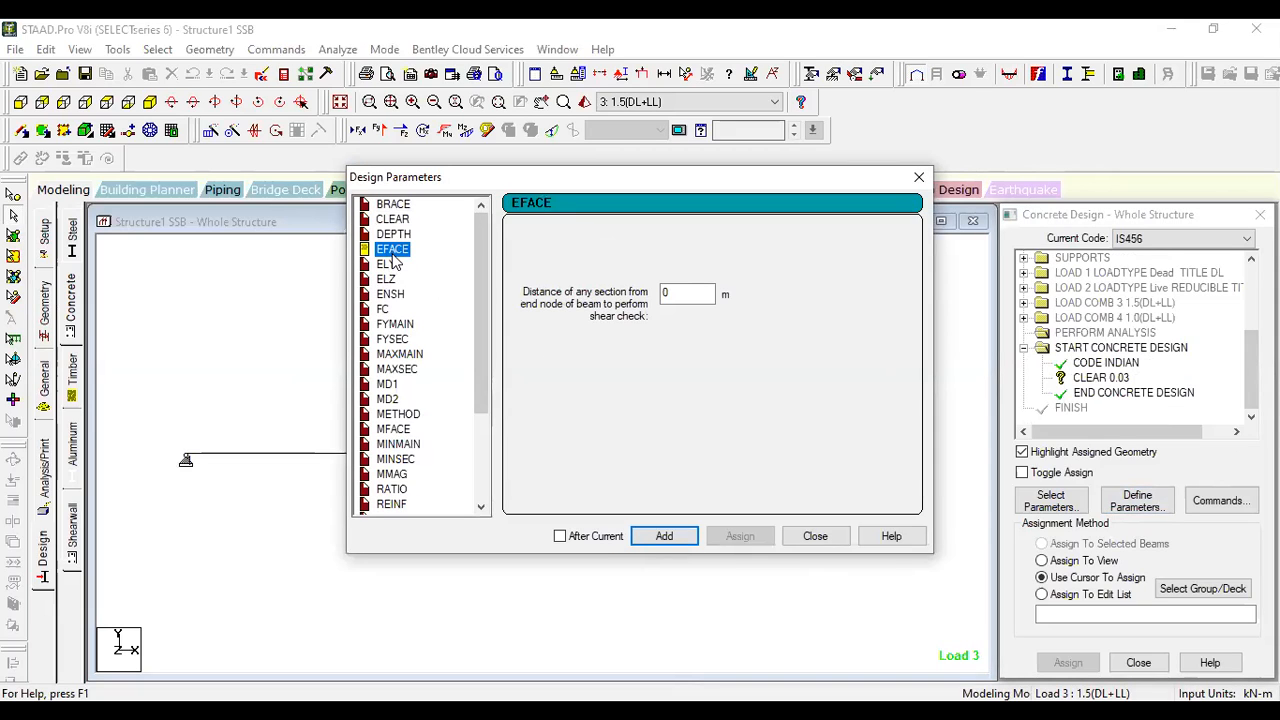
{"action": "left_click", "coordinate": [387, 265]}
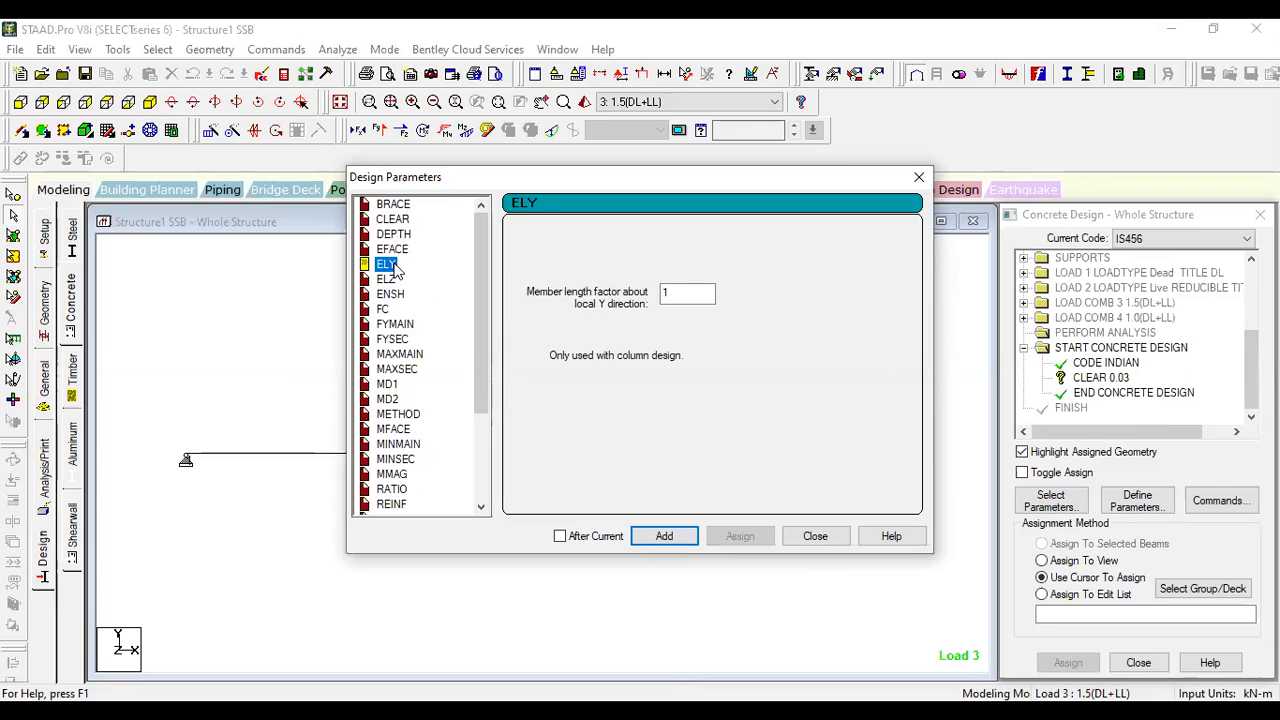
{"action": "left_click", "coordinate": [383, 310]}
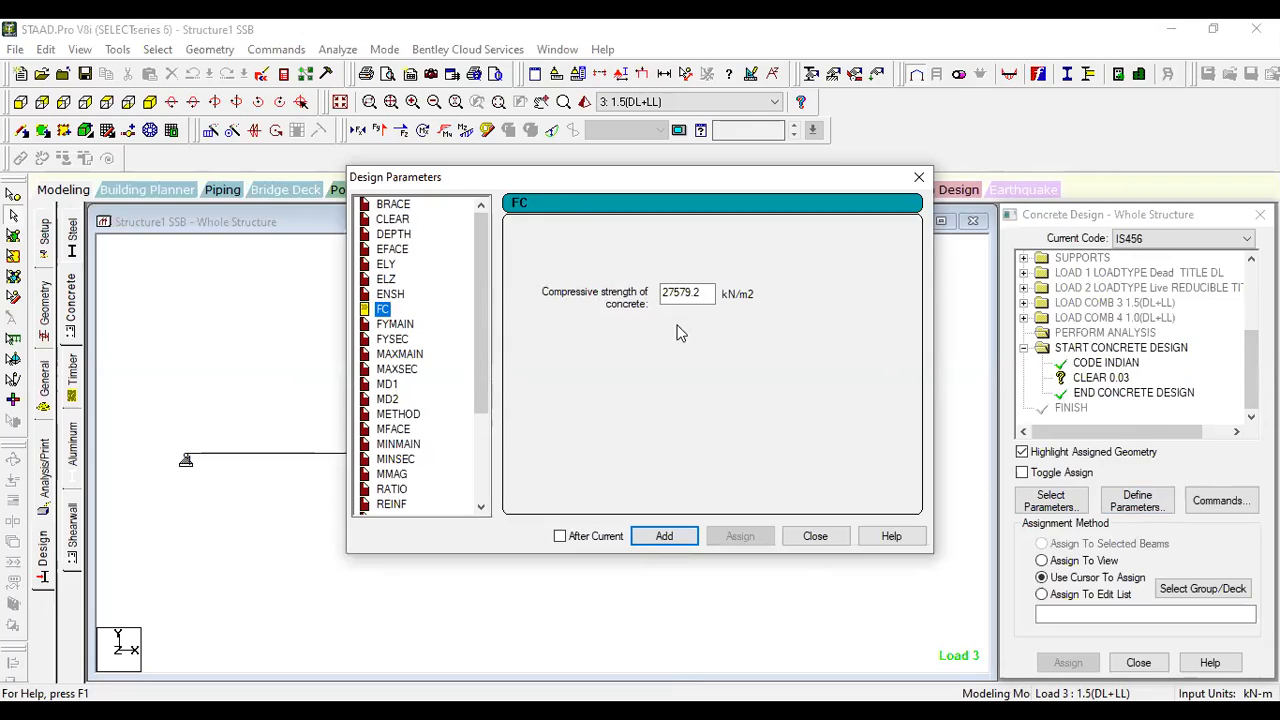
{"action": "left_click_drag", "start_coordinate": [706, 292], "coordinate": [643, 289]}
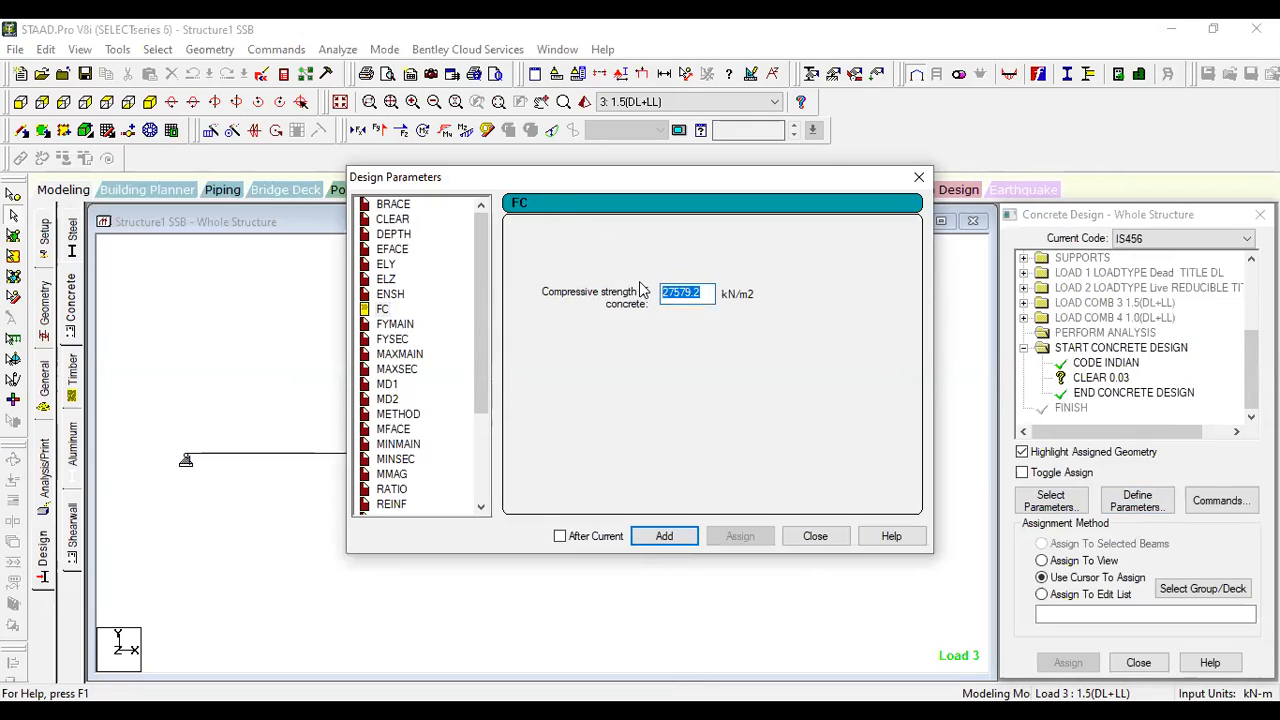
{"action": "type", "text": "30000"}
{"action": "left_click", "coordinate": [671, 536]}
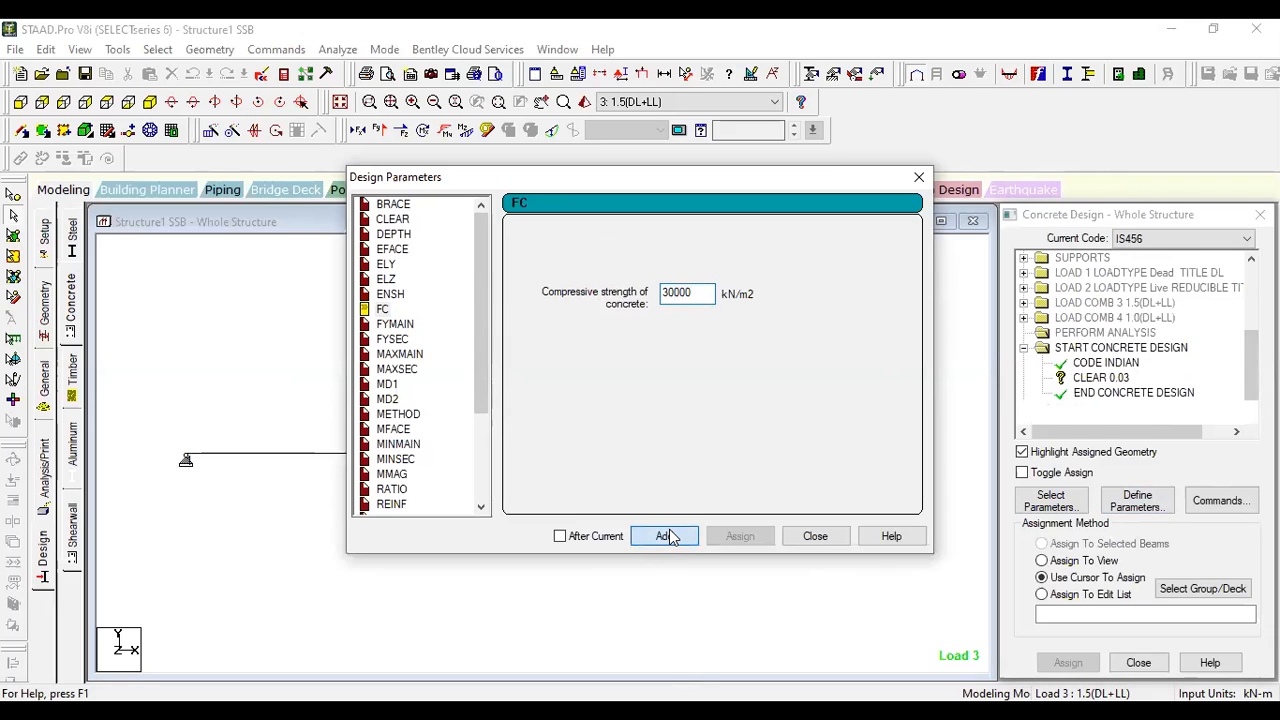
- Add the FYMAIN parameter with a new yield strength for the main reinforcement steel
{"action": "left_click", "coordinate": [399, 325]}
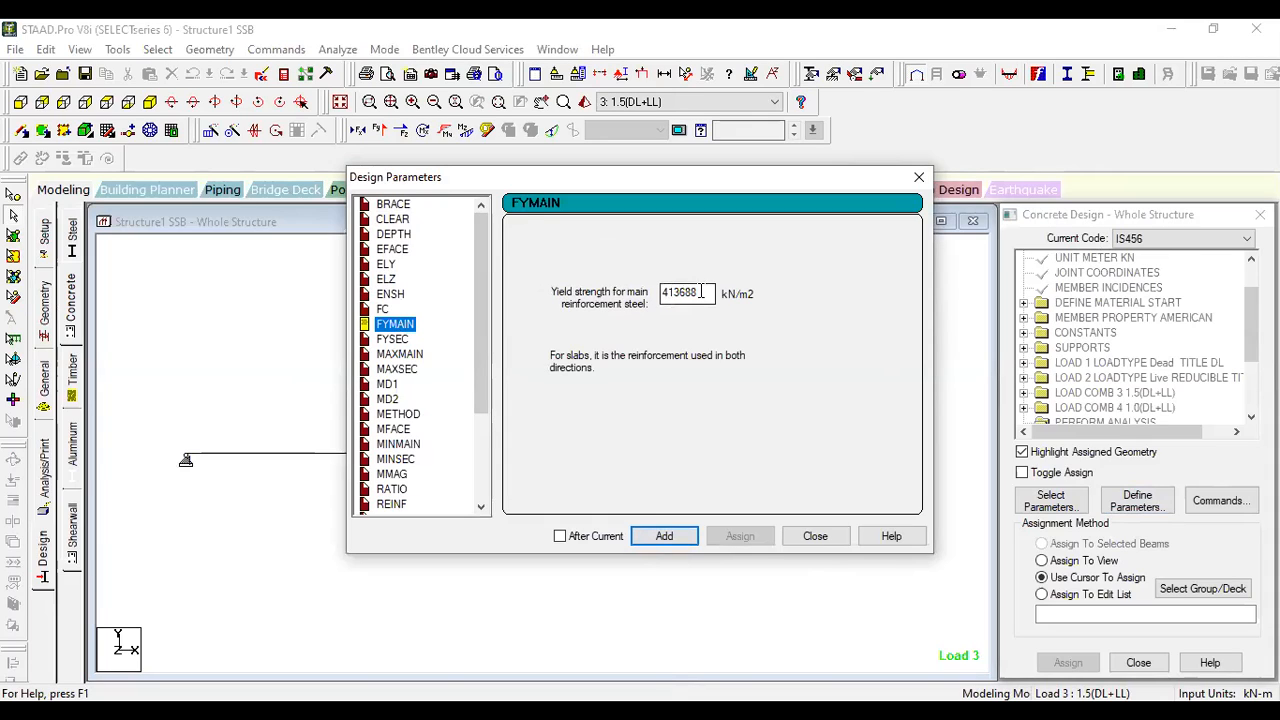
{"action": "left_click_drag", "start_coordinate": [708, 293], "coordinate": [645, 288]}
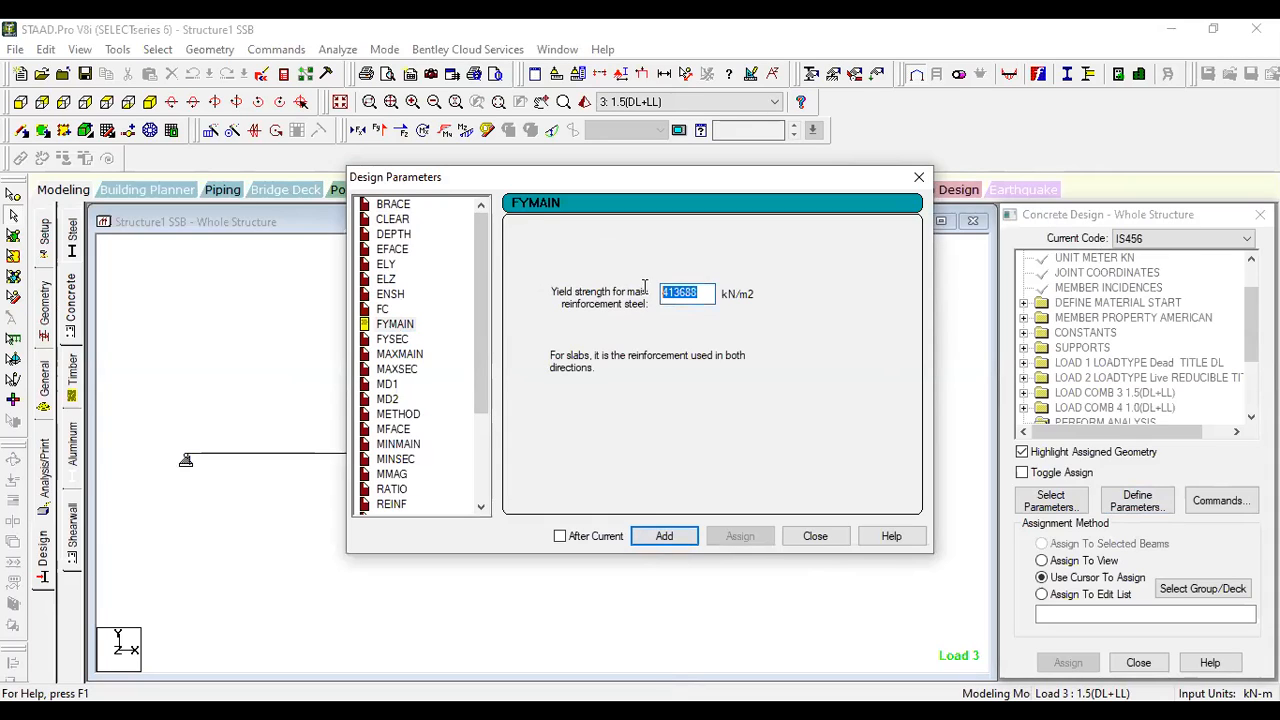
{"action": "type", "text": "415000"}
{"action": "left_click", "coordinate": [664, 536]}
- Add the FYSEC parameter with a shear reinforcement yield strength of 415000 kN/m2
{"action": "left_click", "coordinate": [391, 340]}
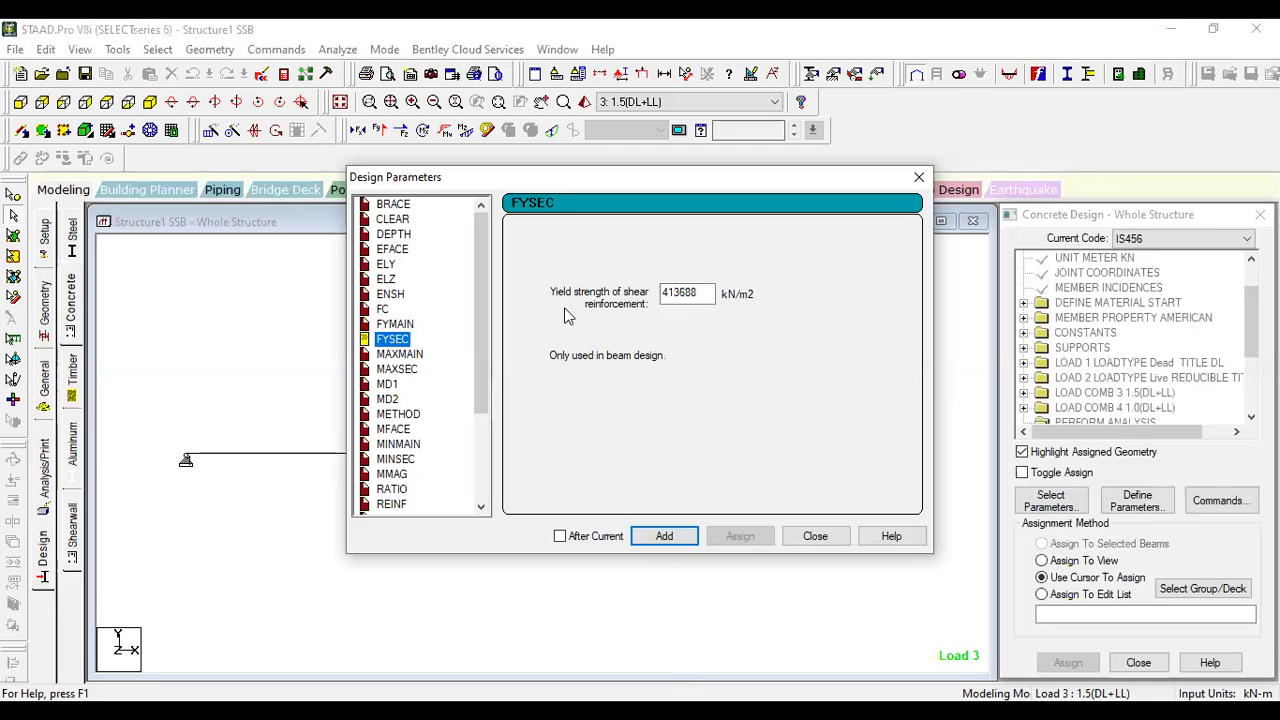
{"action": "left_click_drag", "start_coordinate": [690, 293], "coordinate": [668, 297]}
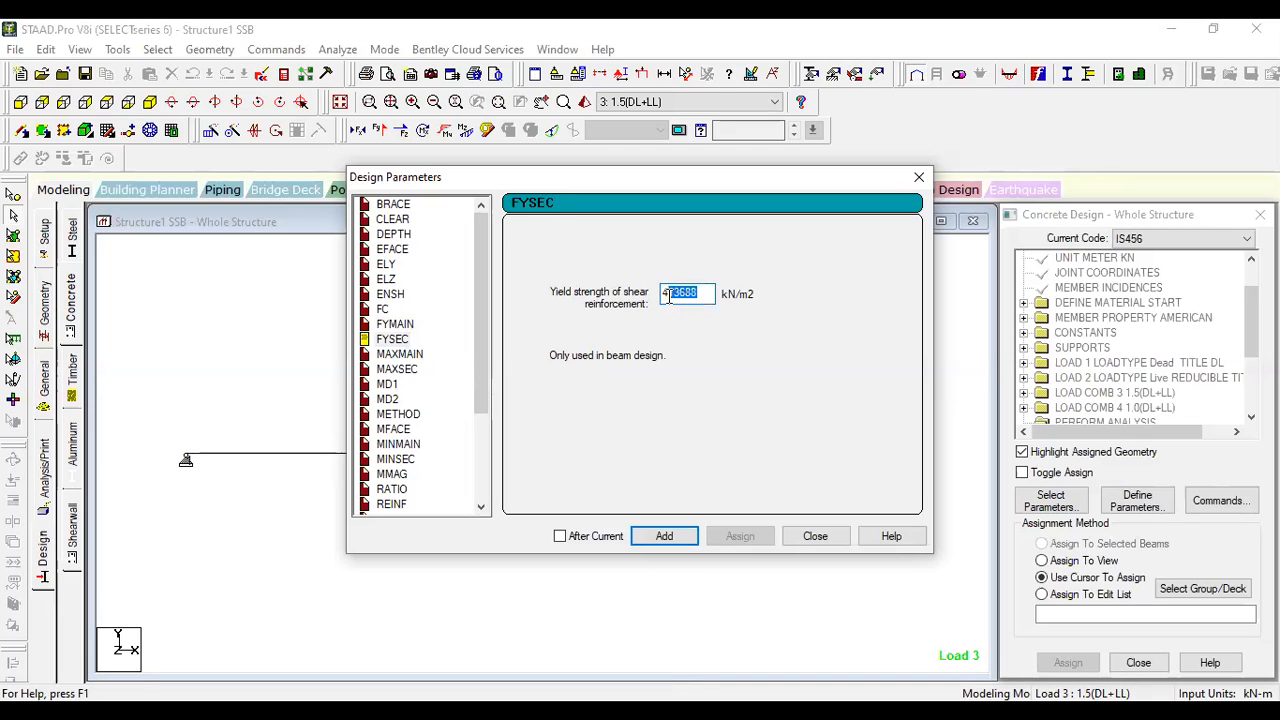
{"action": "type", "text": "5000"}
{"action": "left_click", "coordinate": [664, 537]}
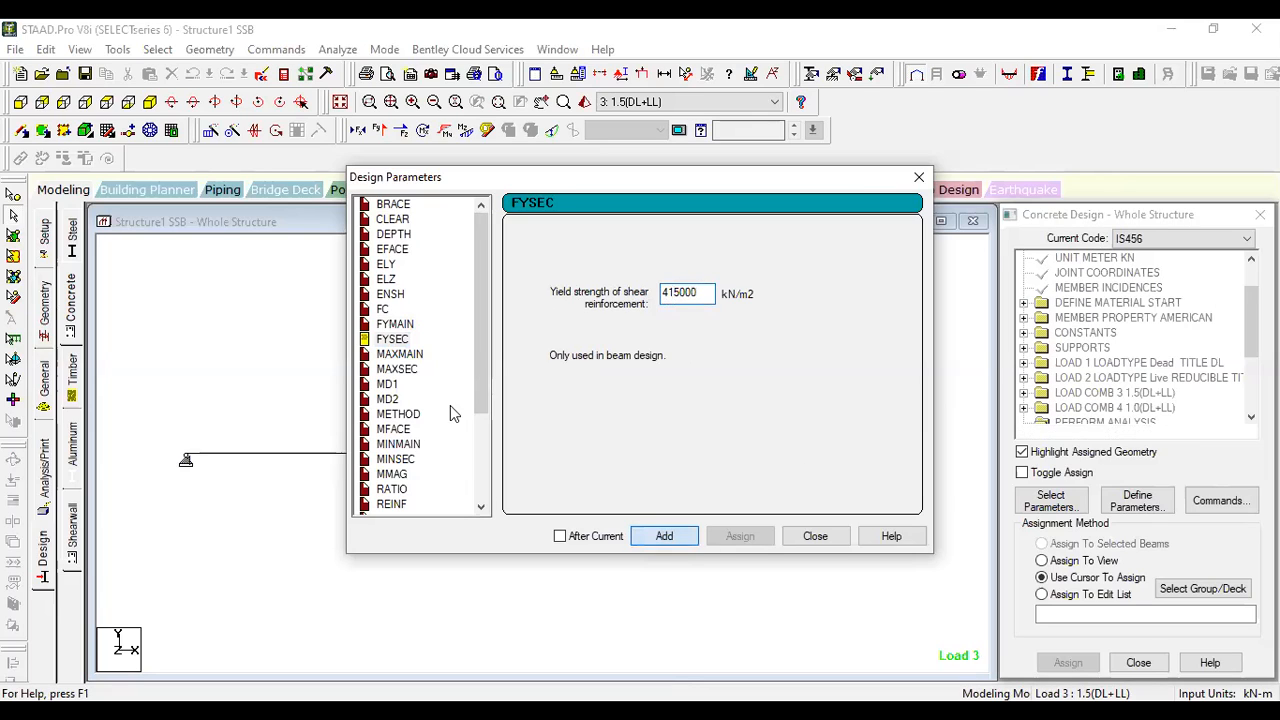
- Add minimum reinforcement sizes of 16 mm for main bars (MINMAIN) and 8 mm for secondary bars (MINSEC)
{"action": "left_click", "coordinate": [400, 355]}
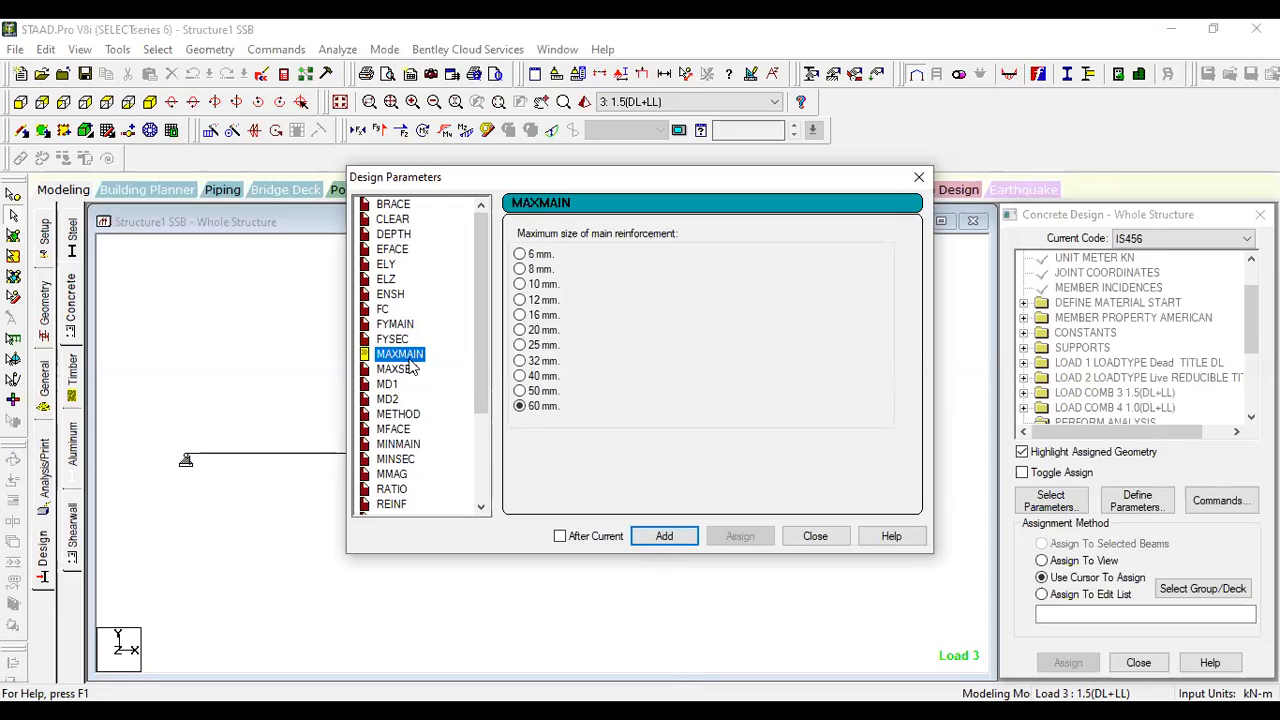
{"action": "scroll", "coordinate": [421, 333], "scroll_direction": "down", "scroll_amount": 1}
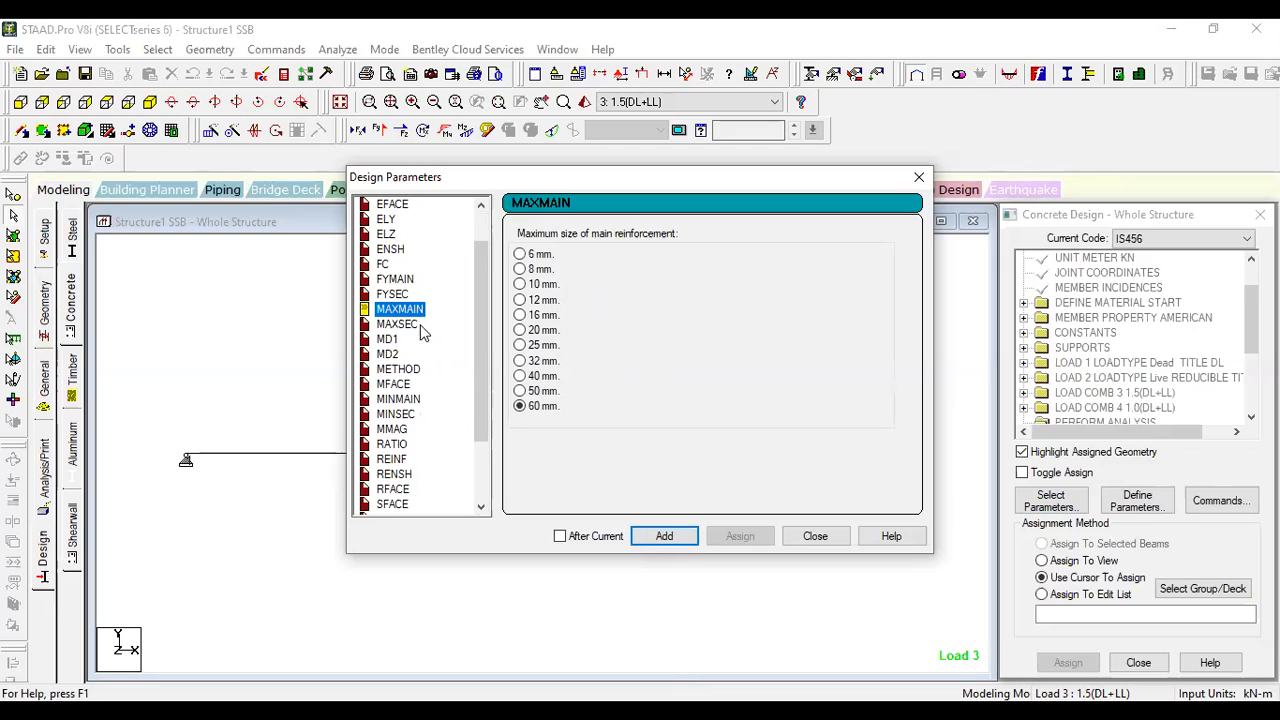
{"action": "left_click", "coordinate": [408, 324]}
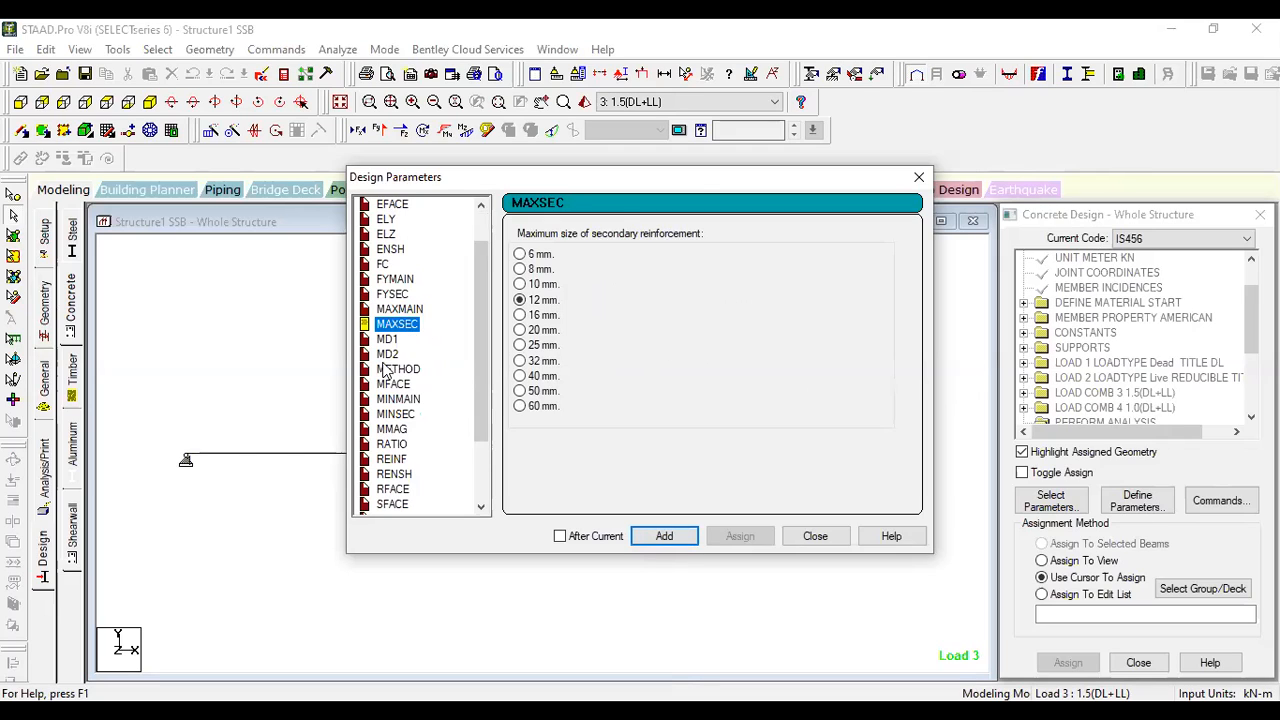
{"action": "scroll", "coordinate": [411, 384], "scroll_direction": "down", "scroll_amount": 1}
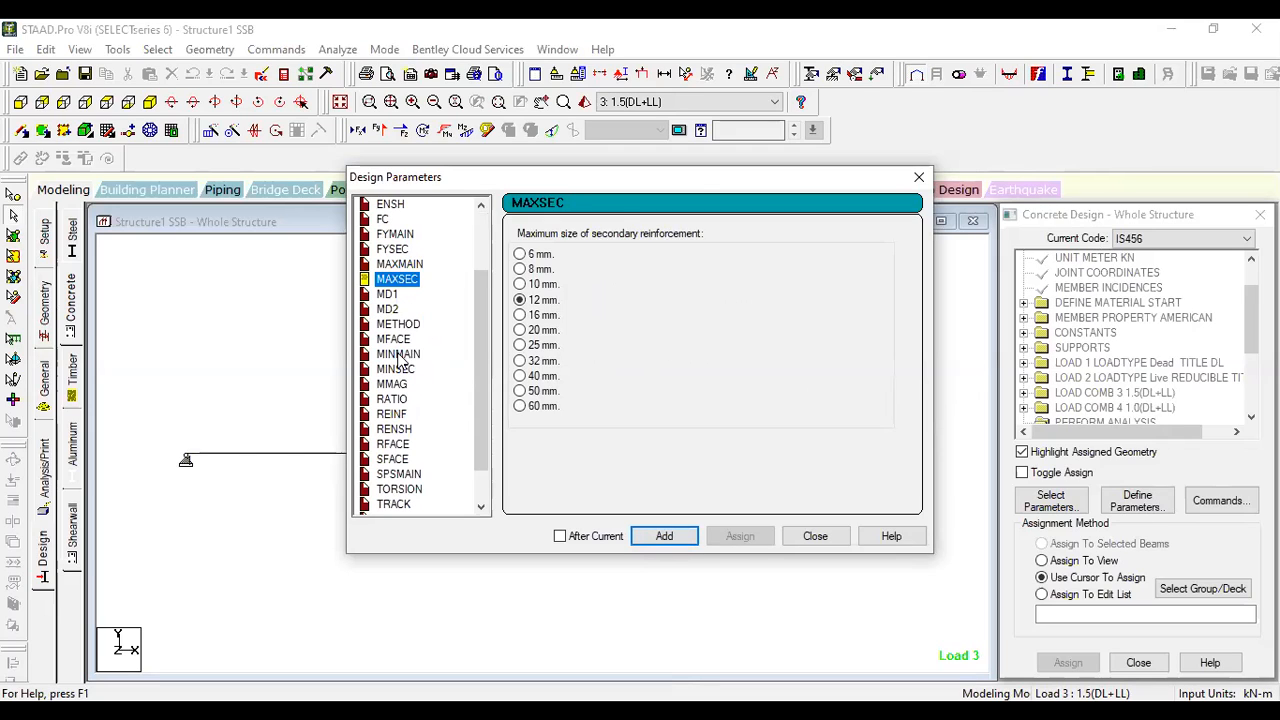
{"action": "left_click", "coordinate": [402, 355]}
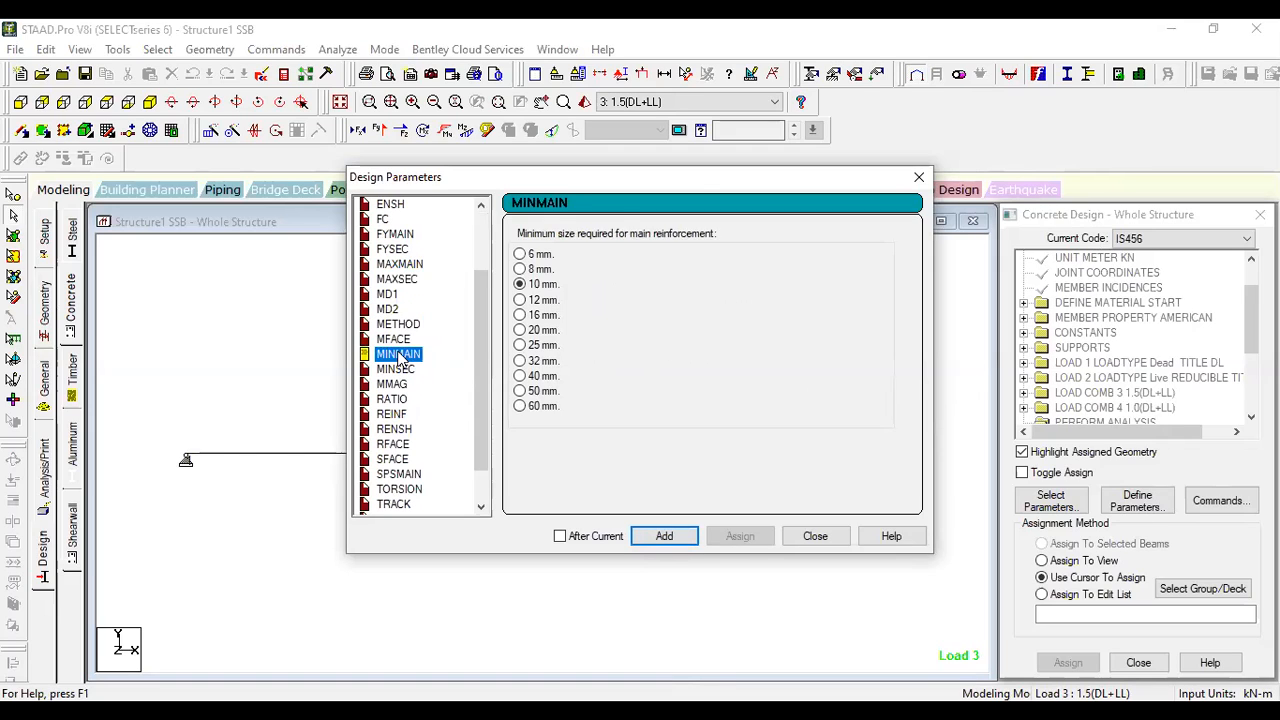
{"action": "left_click", "coordinate": [521, 315]}
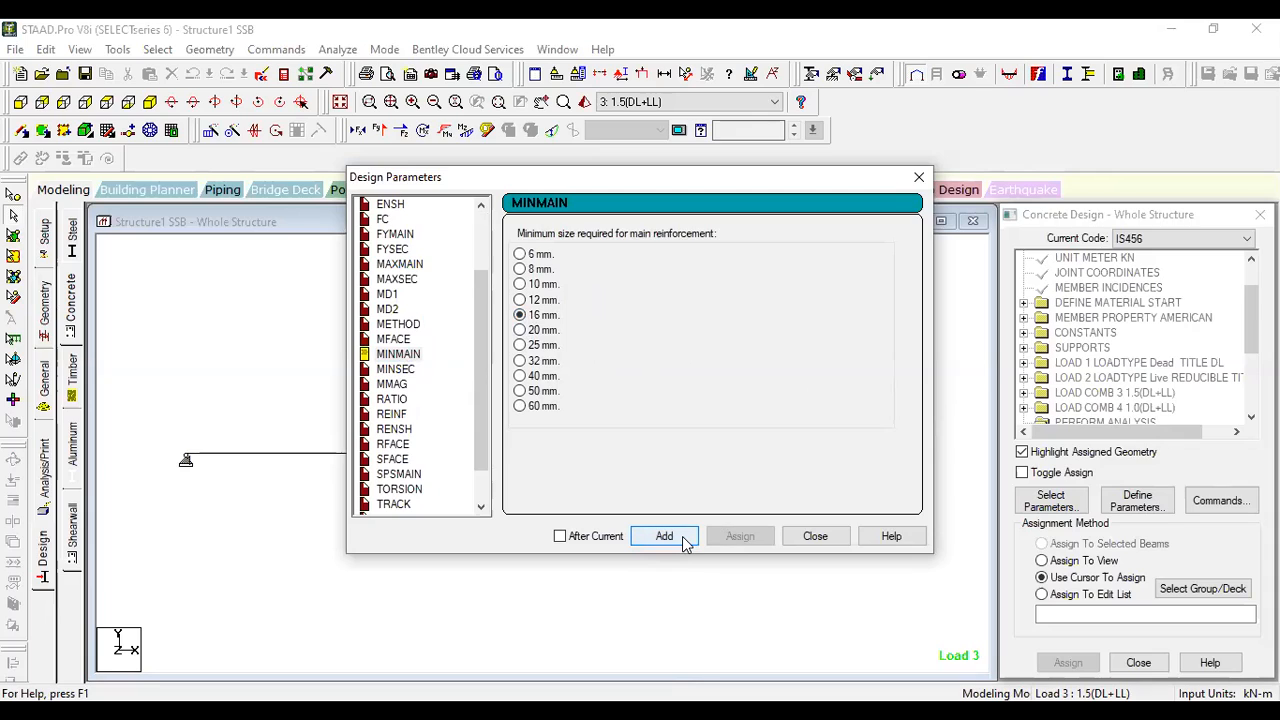
{"action": "left_click", "coordinate": [686, 543]}
{"action": "left_click", "coordinate": [380, 369]}
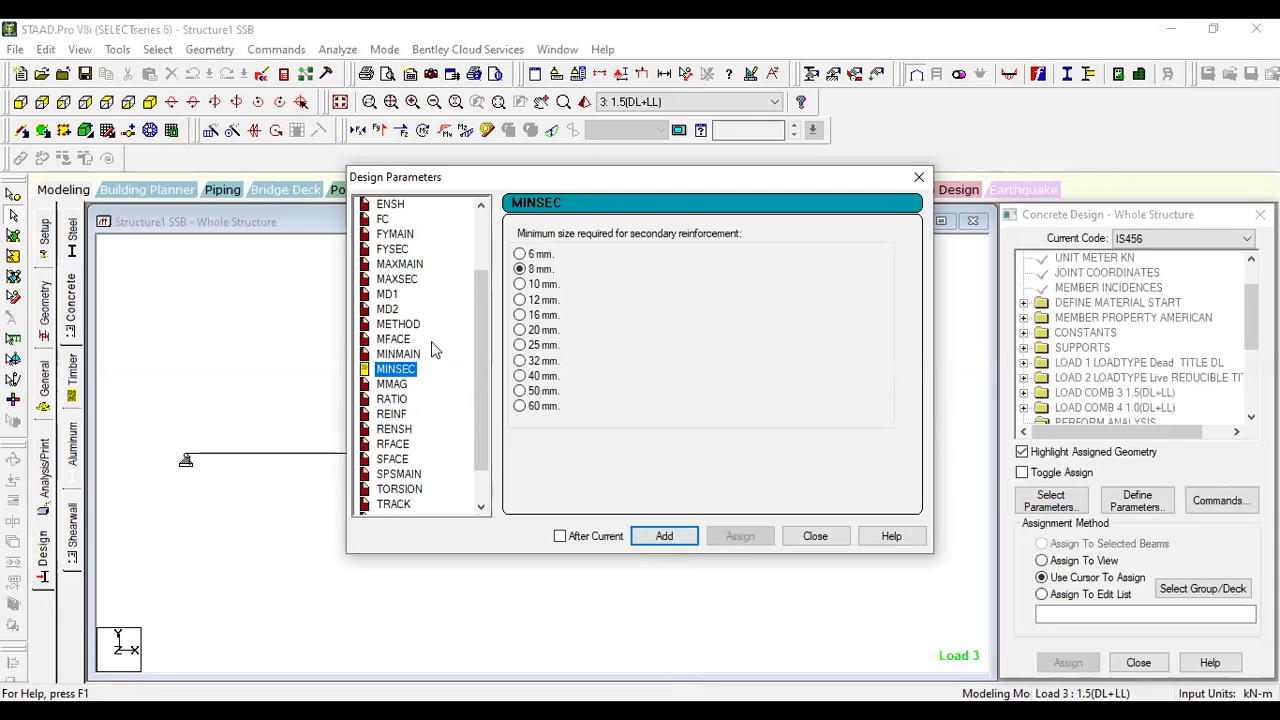
{"action": "left_click", "coordinate": [672, 536]}
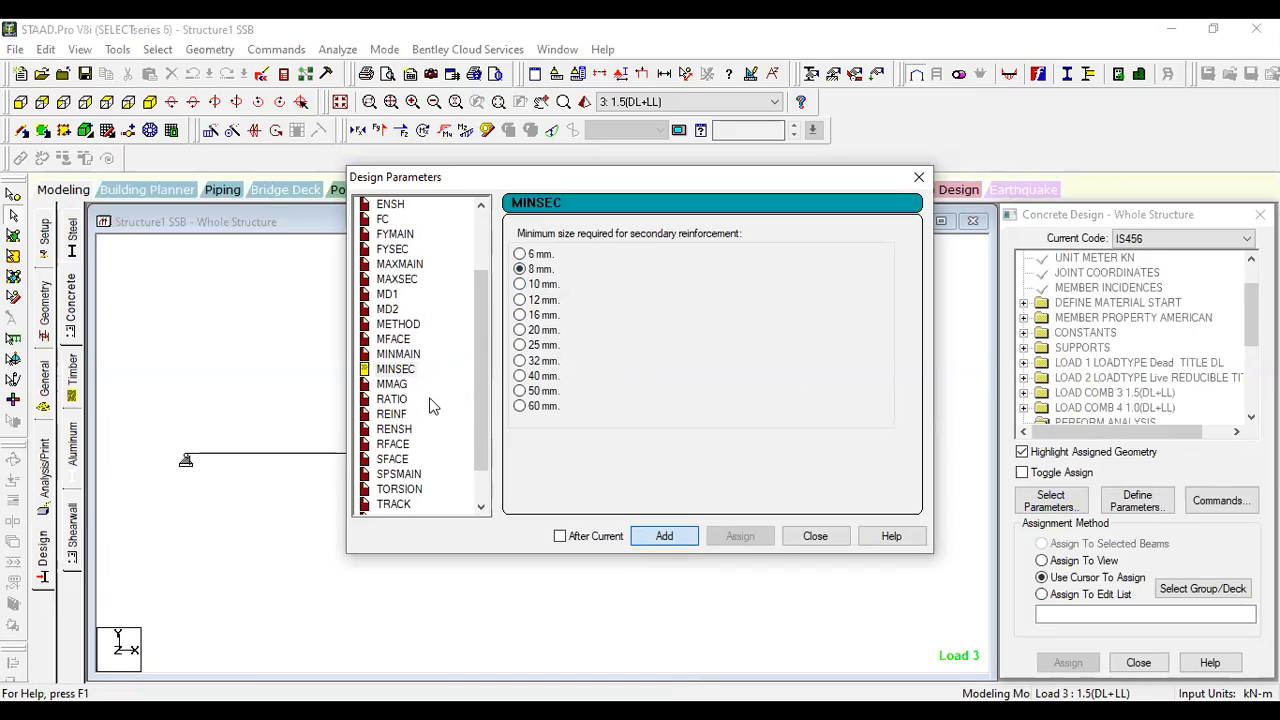
- Look through the REINF, RATIO and RENSH parameters and add SPSMAIN with a main bar spacing of 0.1 m
{"action": "scroll", "coordinate": [402, 360], "scroll_direction": "down", "scroll_amount": 1}
{"action": "left_click", "coordinate": [391, 369]}
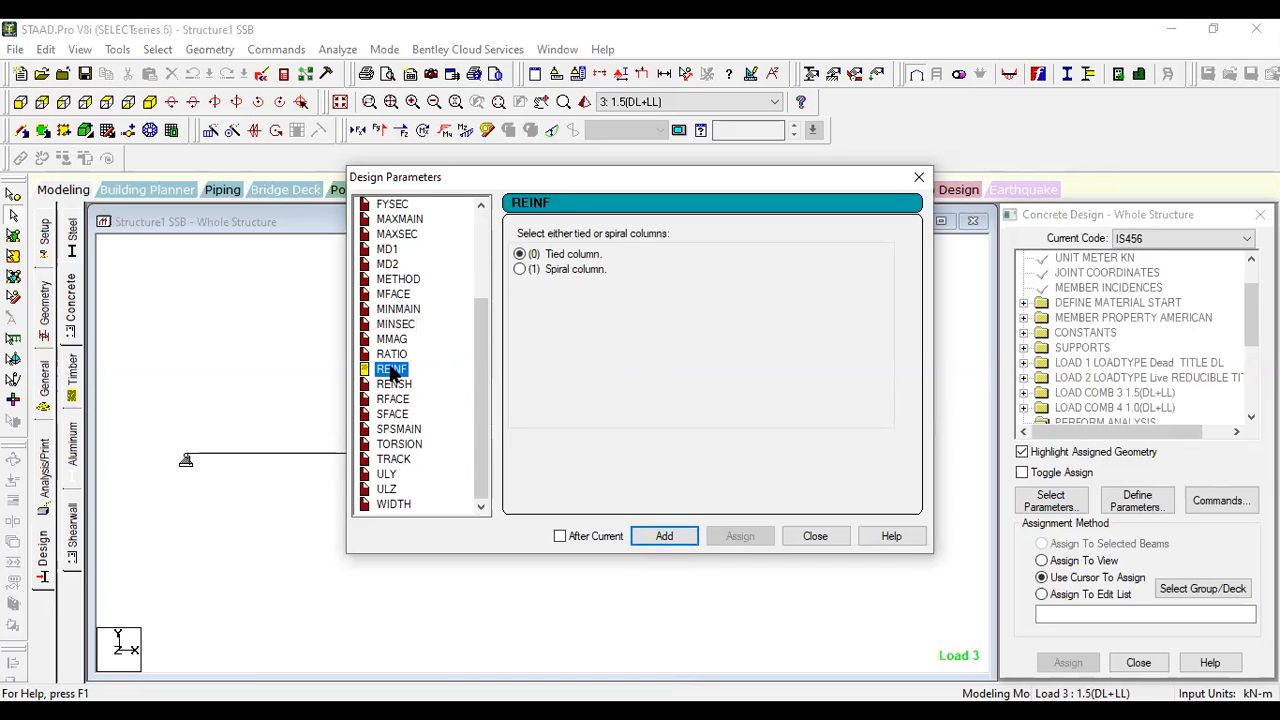
{"action": "left_click", "coordinate": [389, 355]}
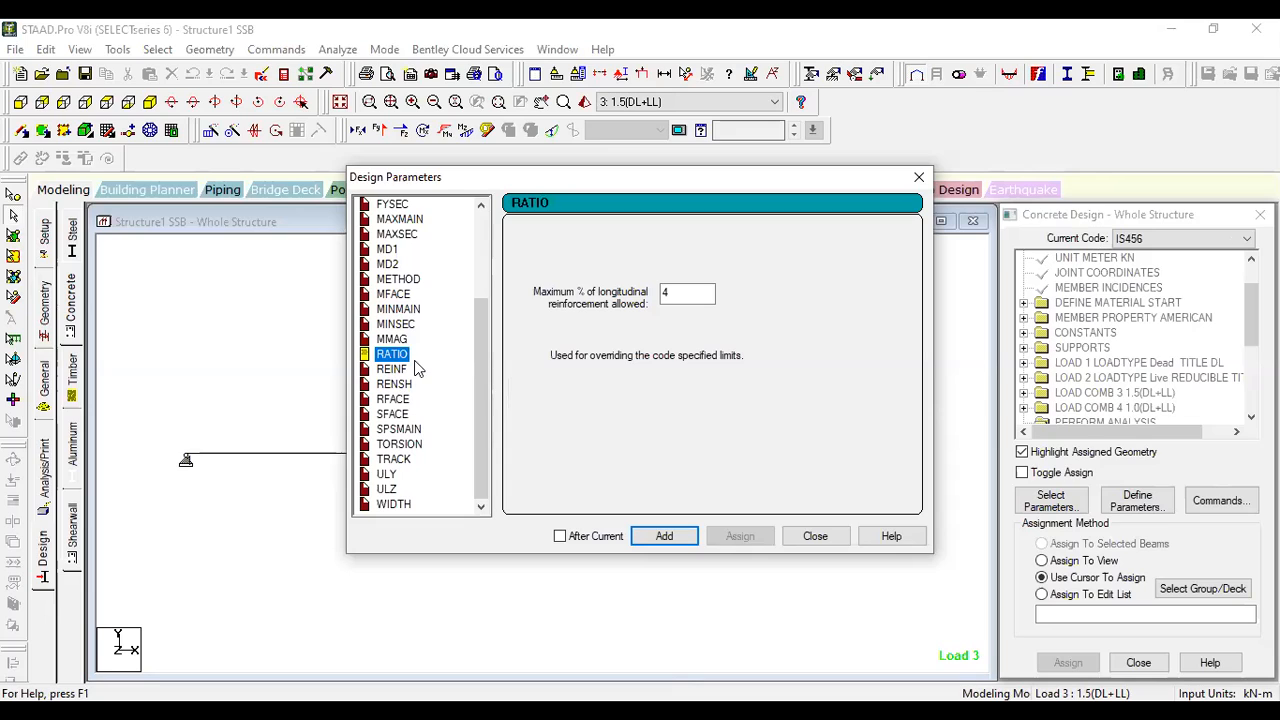
{"action": "left_click", "coordinate": [392, 384]}
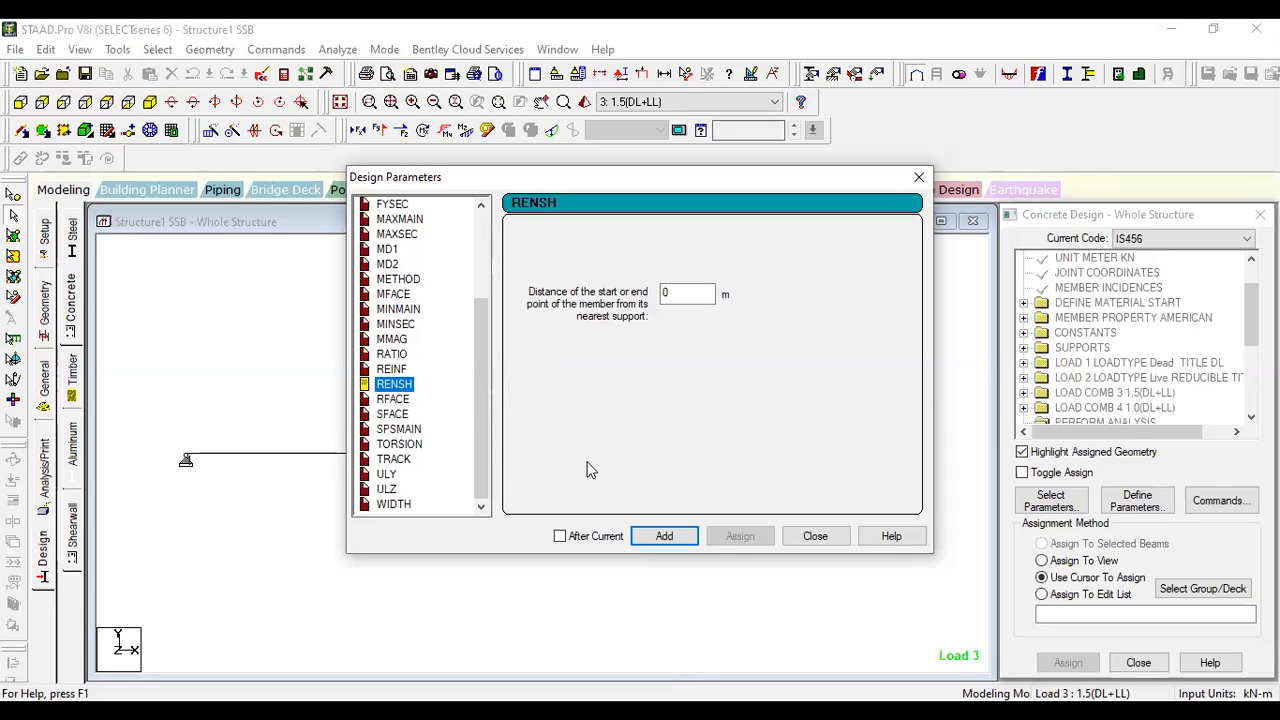
{"action": "key", "text": "Down"}
{"action": "key", "text": "Down"}
{"action": "key", "text": "Down"}
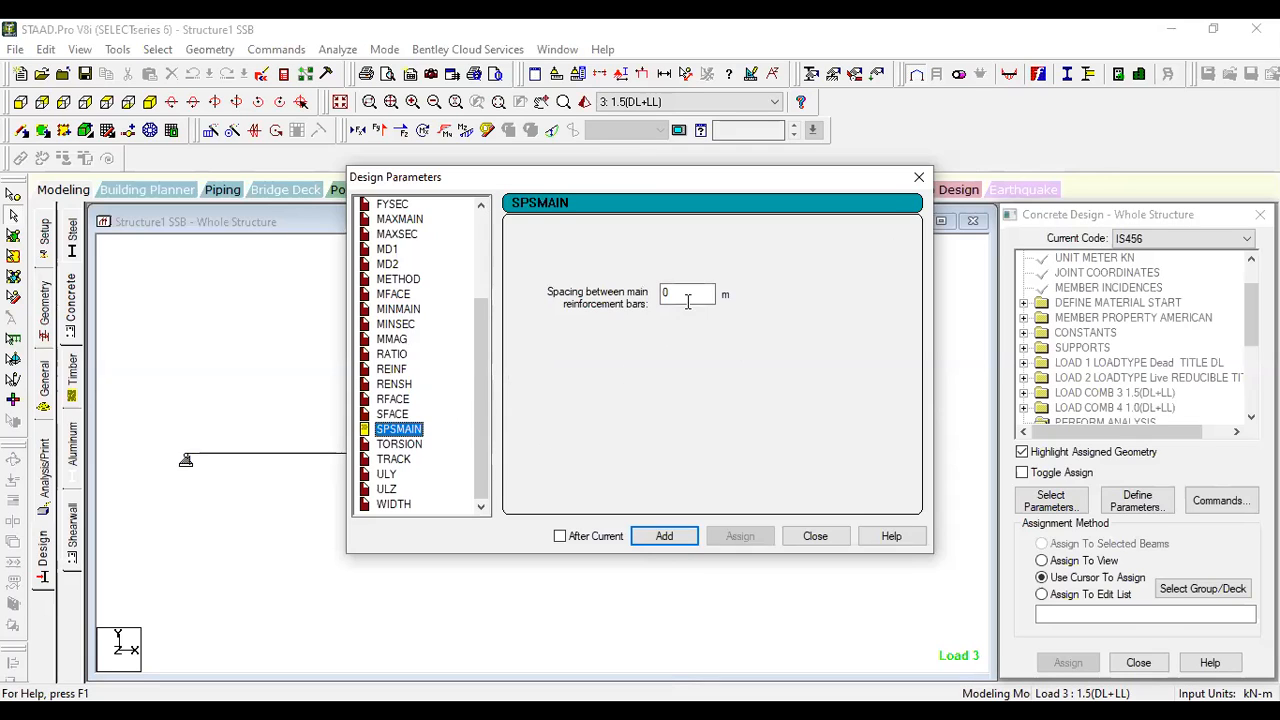
{"action": "left_click", "coordinate": [687, 298]}
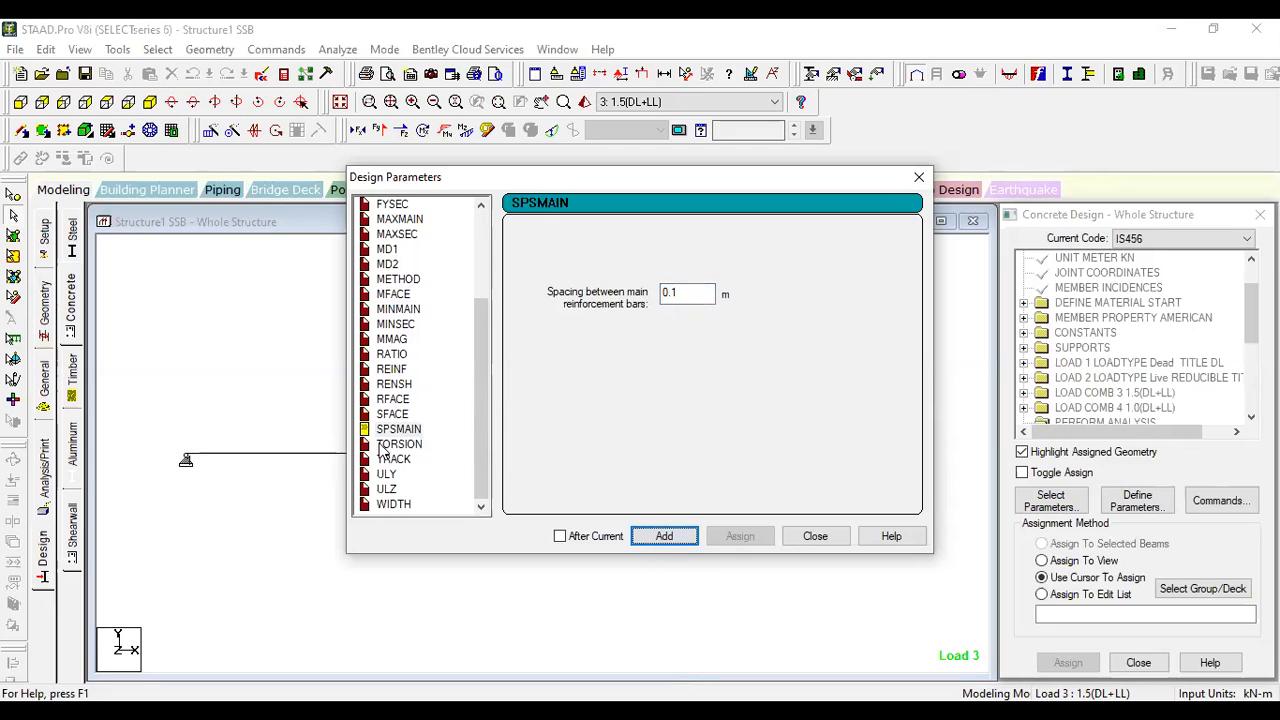
- Add the TRACK parameter with option 2, including steel required at 1/12th sections, and finish defining parameters
{"action": "left_click", "coordinate": [390, 444]}
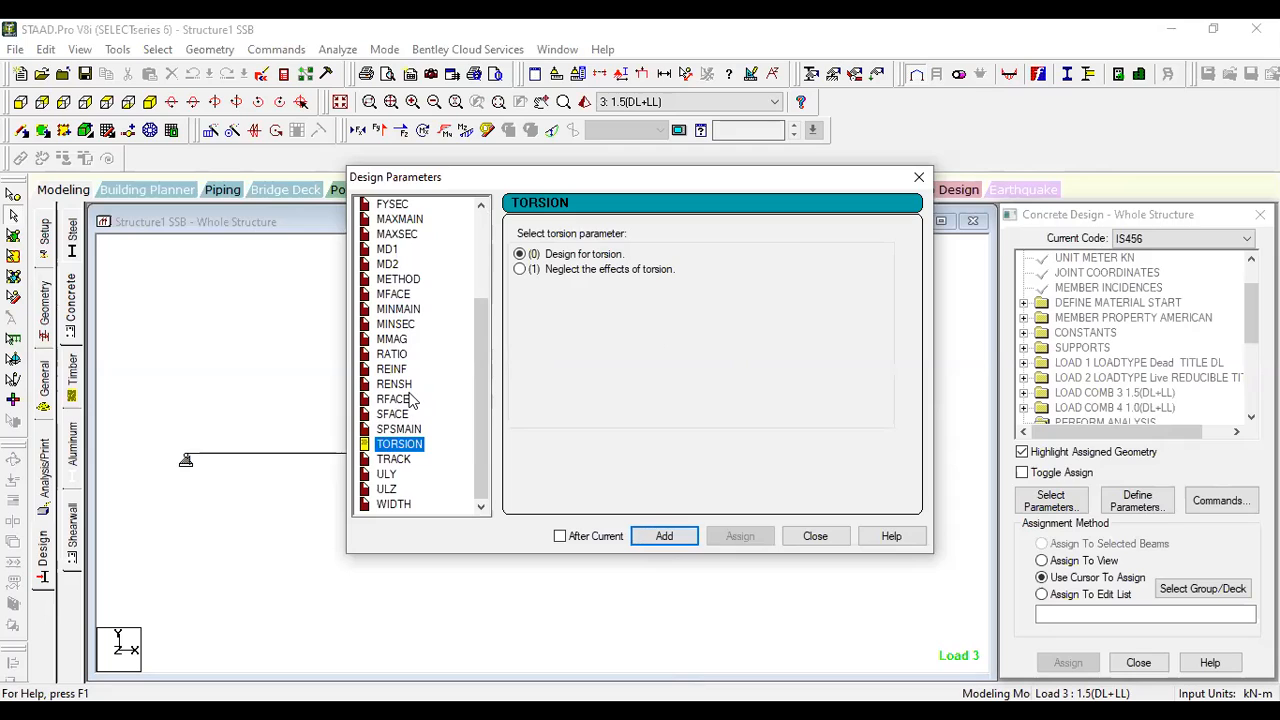
{"action": "key", "text": "Down"}
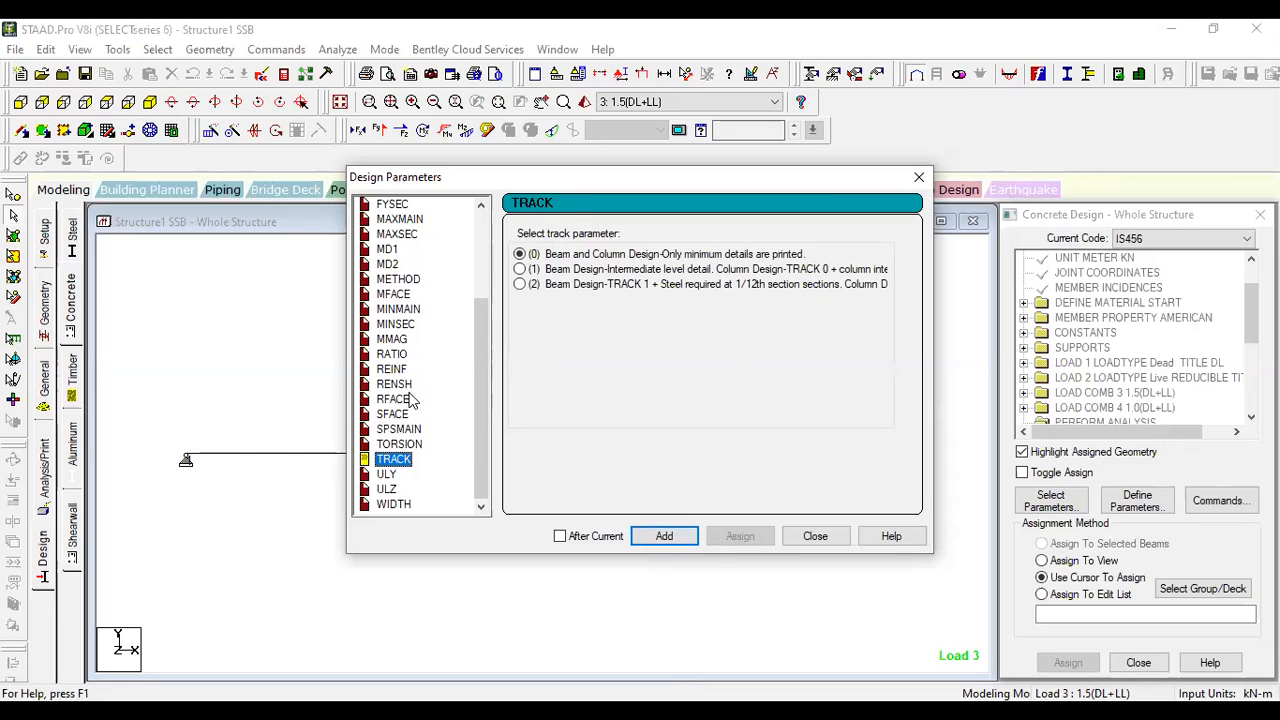
{"action": "left_click", "coordinate": [519, 284]}
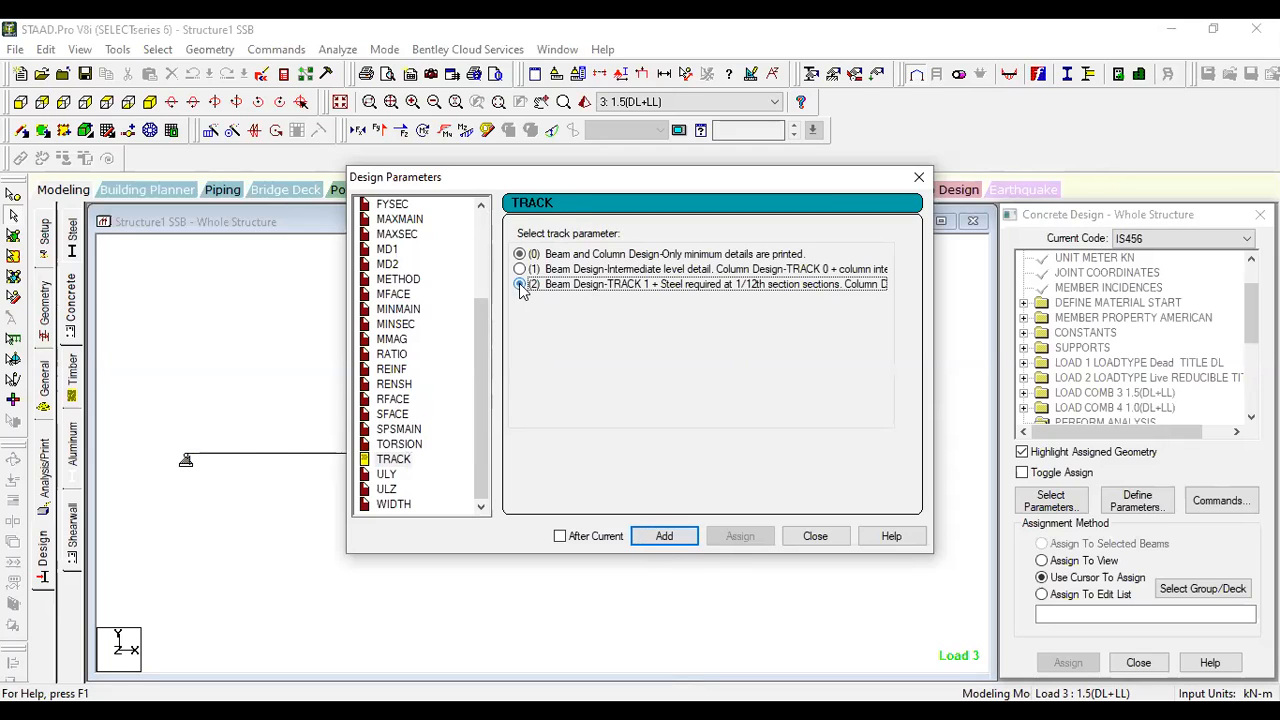
{"action": "left_click", "coordinate": [672, 535]}
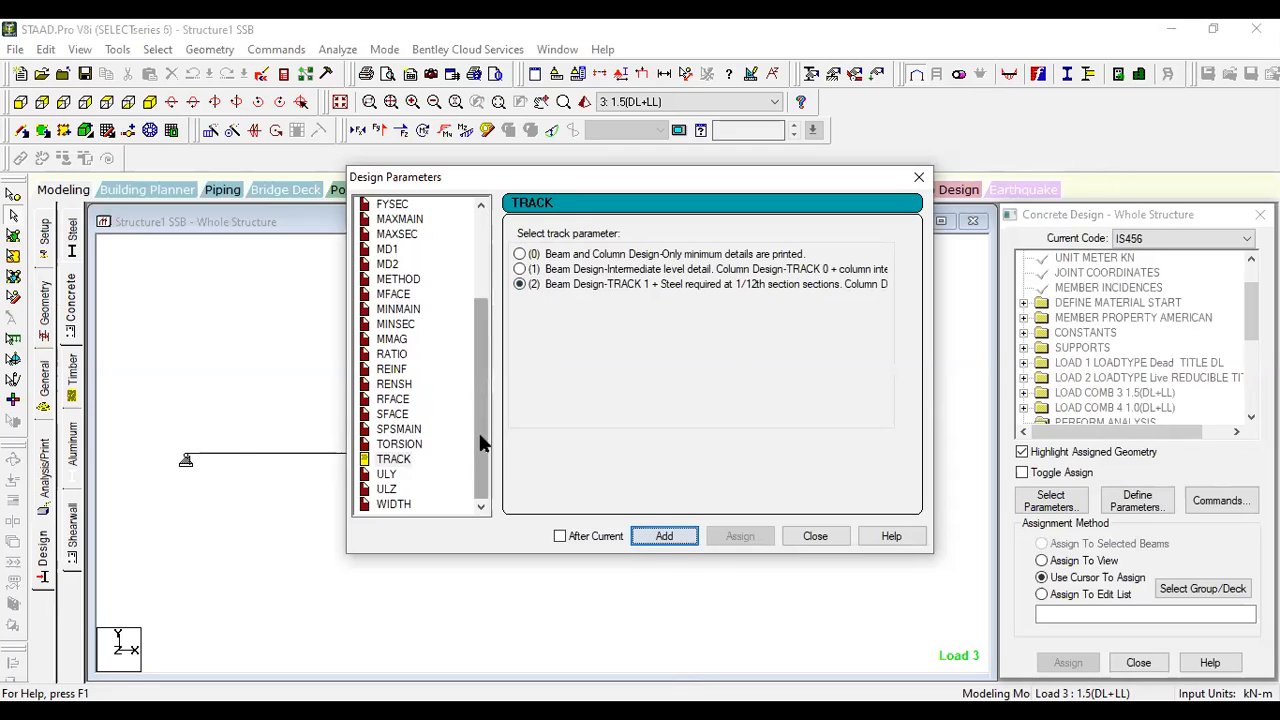
{"action": "left_click", "coordinate": [815, 536]}
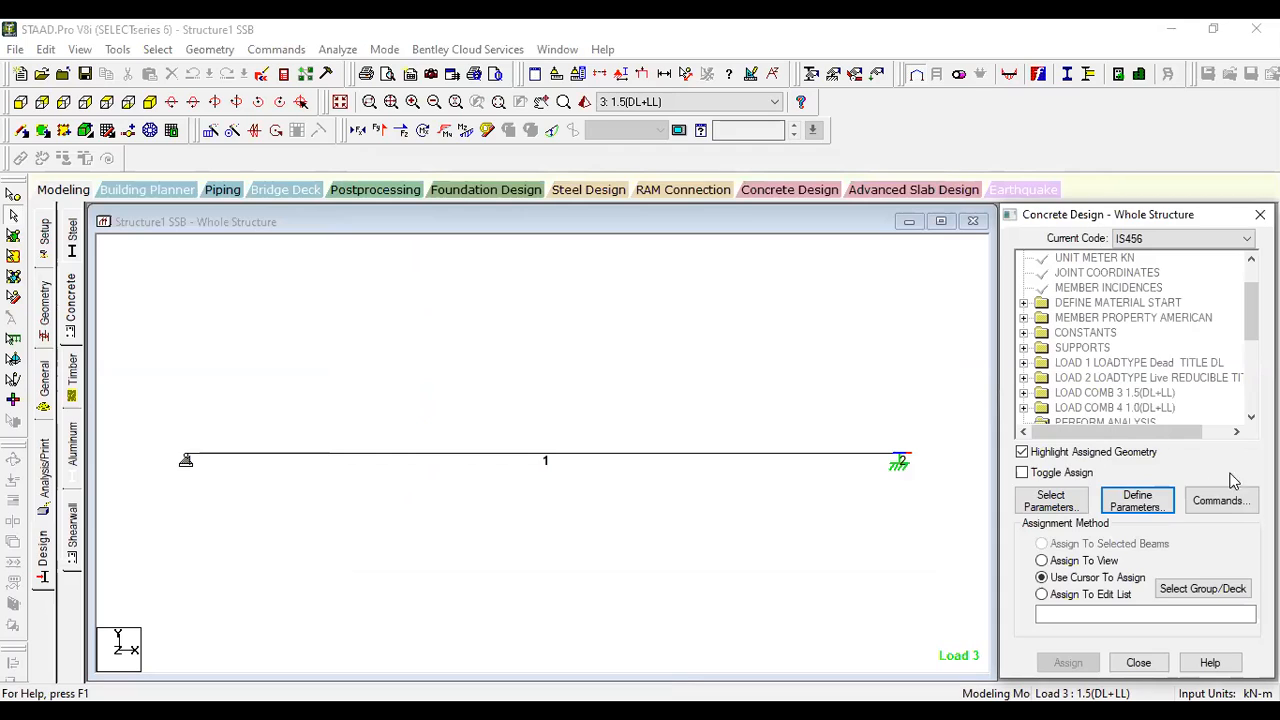
- Add the DESIGN BEAM command to the concrete design commands
{"action": "left_click", "coordinate": [1226, 503]}
{"action": "left_click", "coordinate": [776, 306]}
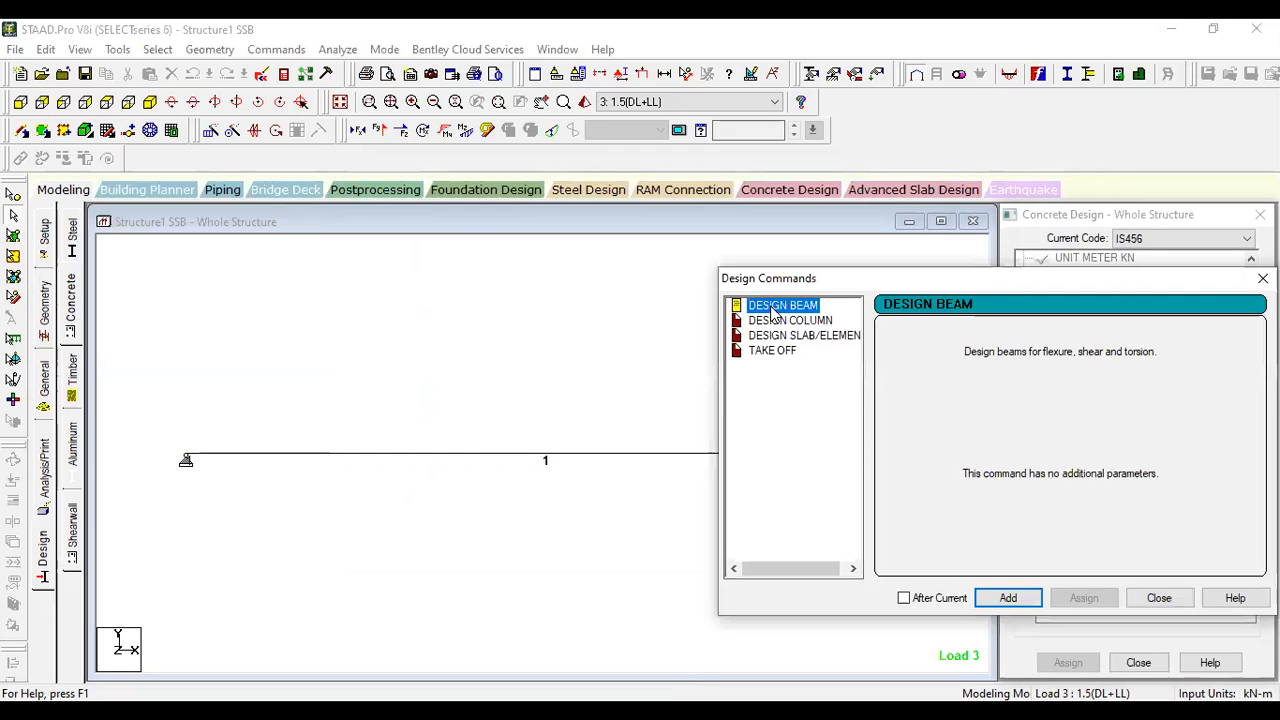
{"action": "left_click", "coordinate": [1013, 597]}
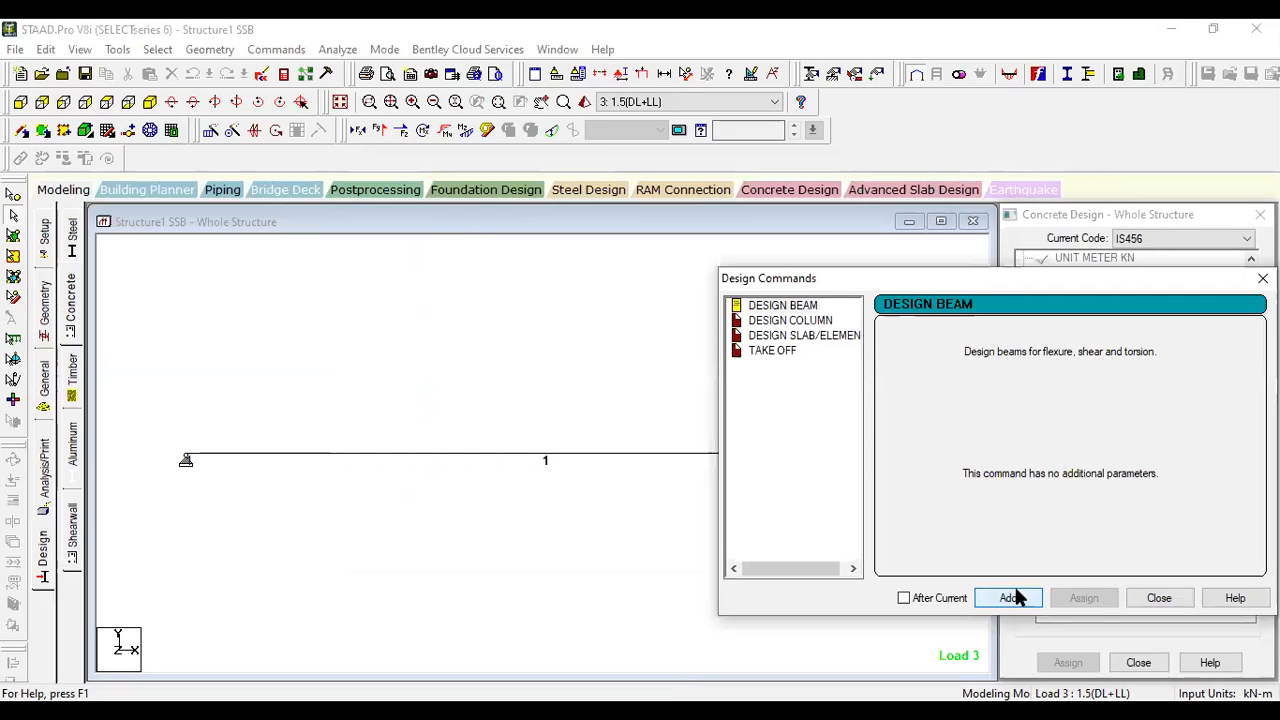
{"action": "left_click", "coordinate": [1159, 597]}
- Assign the CLEAR 0.03 parameter to the whole view
{"action": "scroll", "coordinate": [1108, 398], "scroll_direction": "down", "scroll_amount": 3}
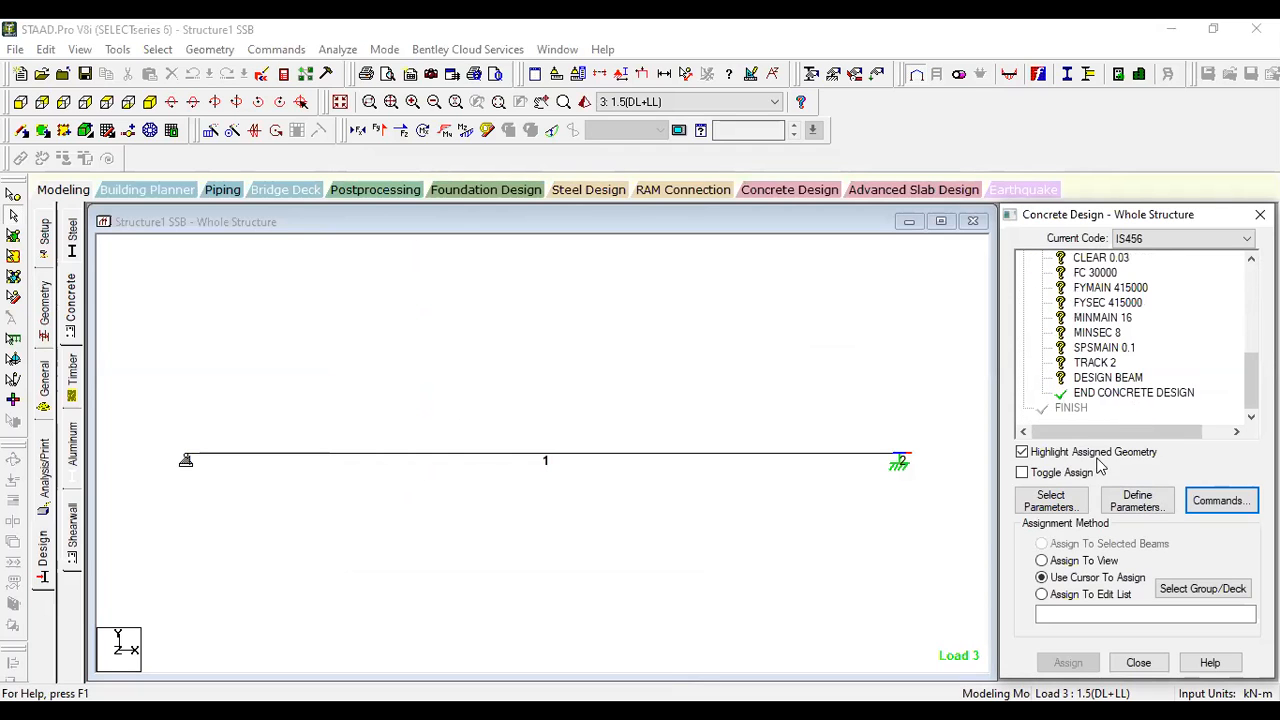
{"action": "scroll", "coordinate": [1060, 350], "scroll_direction": "up", "scroll_amount": 3}
{"action": "scroll", "coordinate": [1045, 333], "scroll_direction": "down", "scroll_amount": 1}
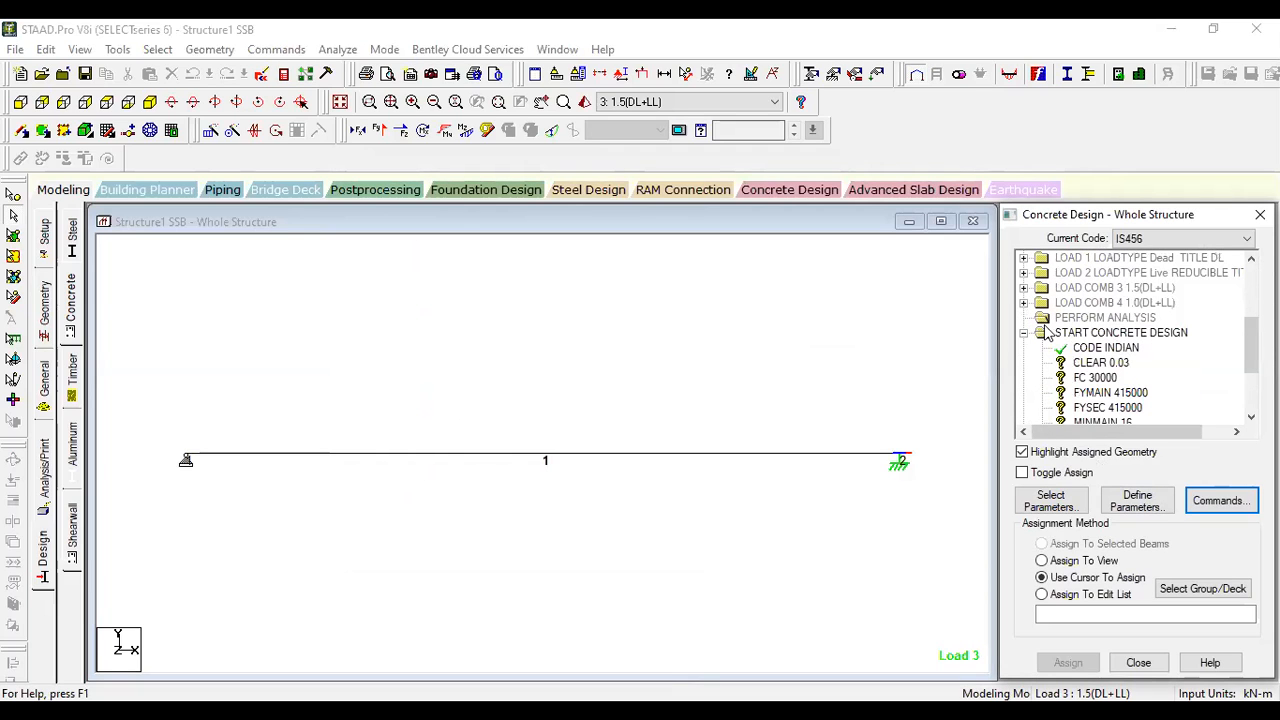
{"action": "scroll", "coordinate": [1076, 328], "scroll_direction": "down", "scroll_amount": 1}
{"action": "scroll", "coordinate": [1087, 321], "scroll_direction": "down", "scroll_amount": 1}
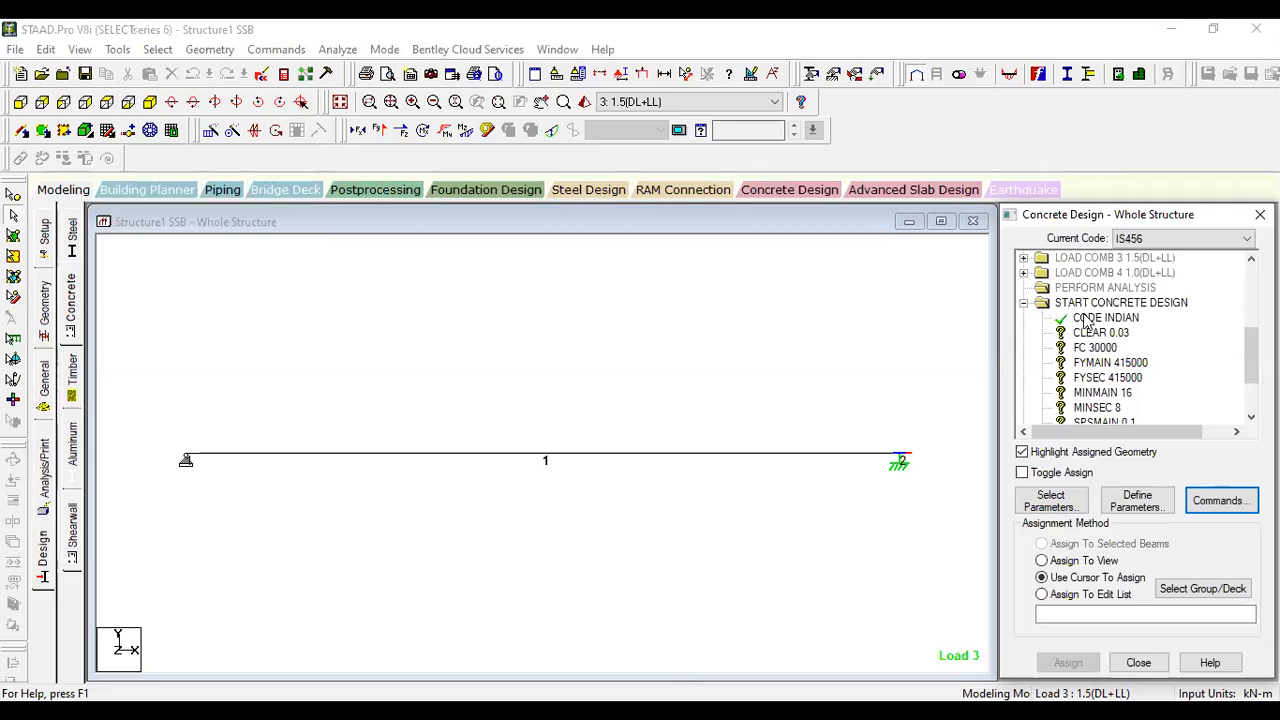
{"action": "left_click", "coordinate": [1100, 333]}
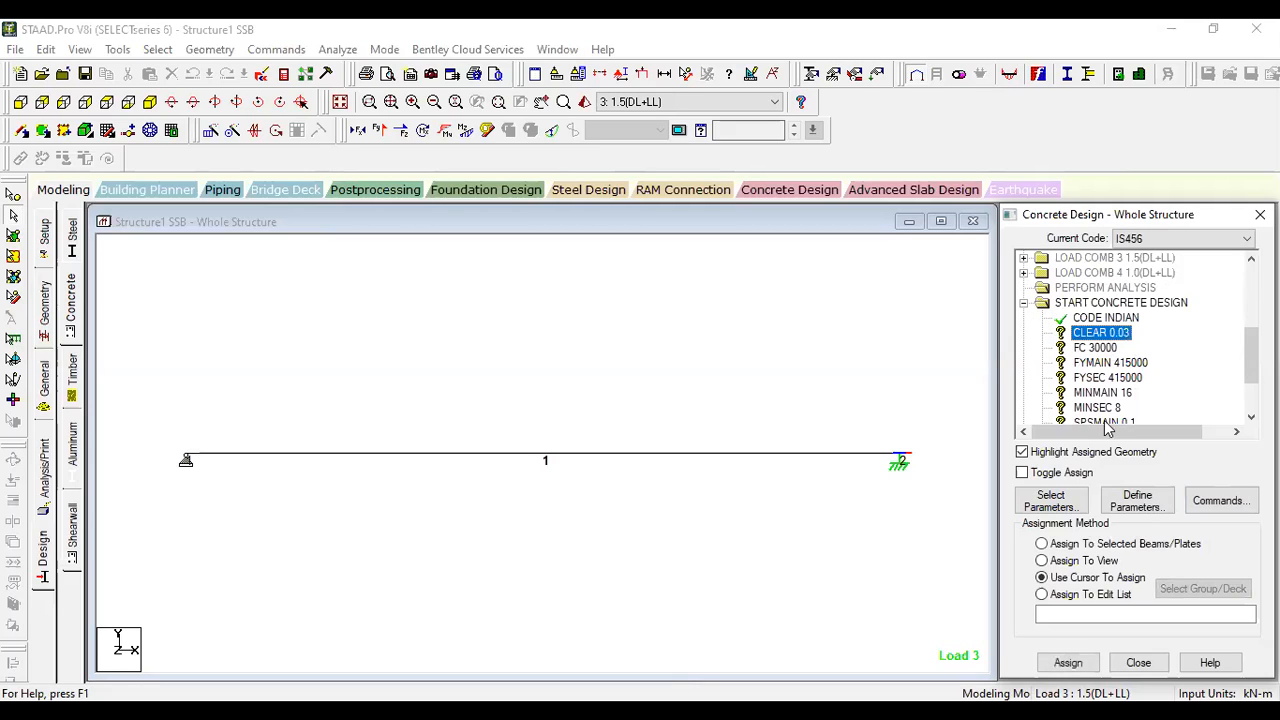
{"action": "left_click", "coordinate": [1083, 563]}
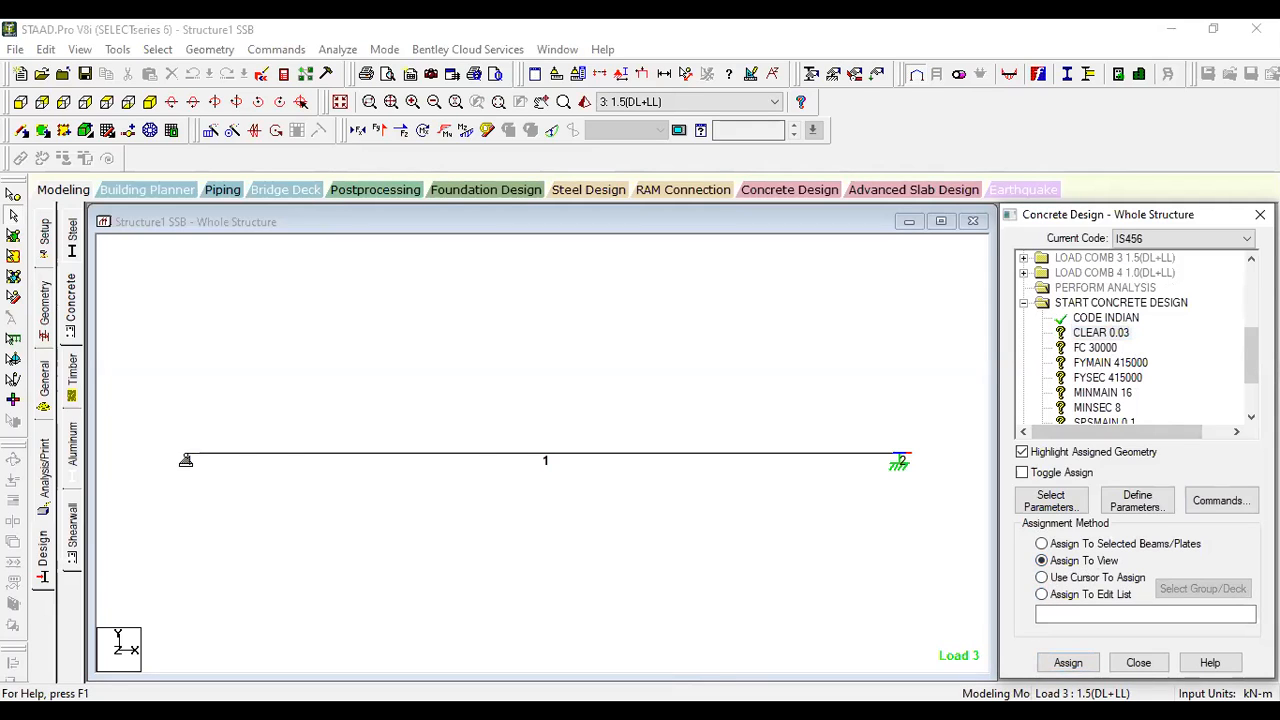
{"action": "left_click", "coordinate": [1068, 662]}
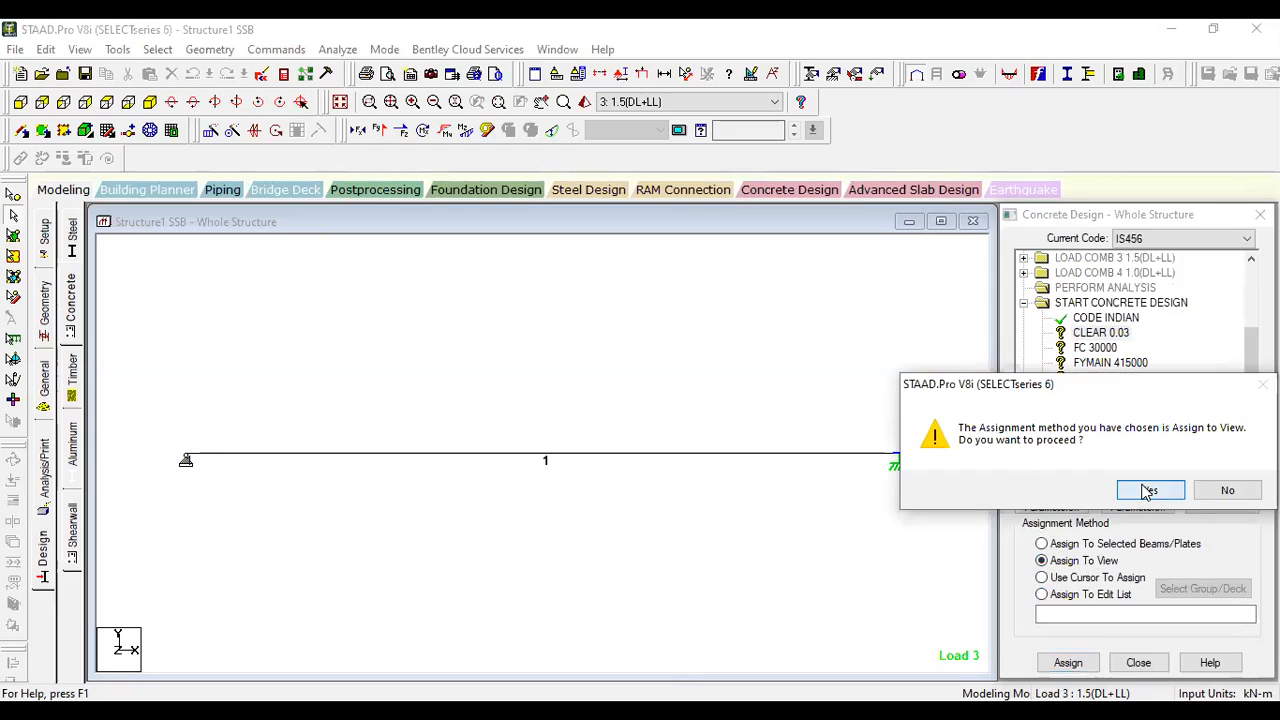
{"action": "left_click", "coordinate": [1149, 490]}
- Assign the FC 30000 parameter to the whole view
{"action": "left_click", "coordinate": [1095, 347]}
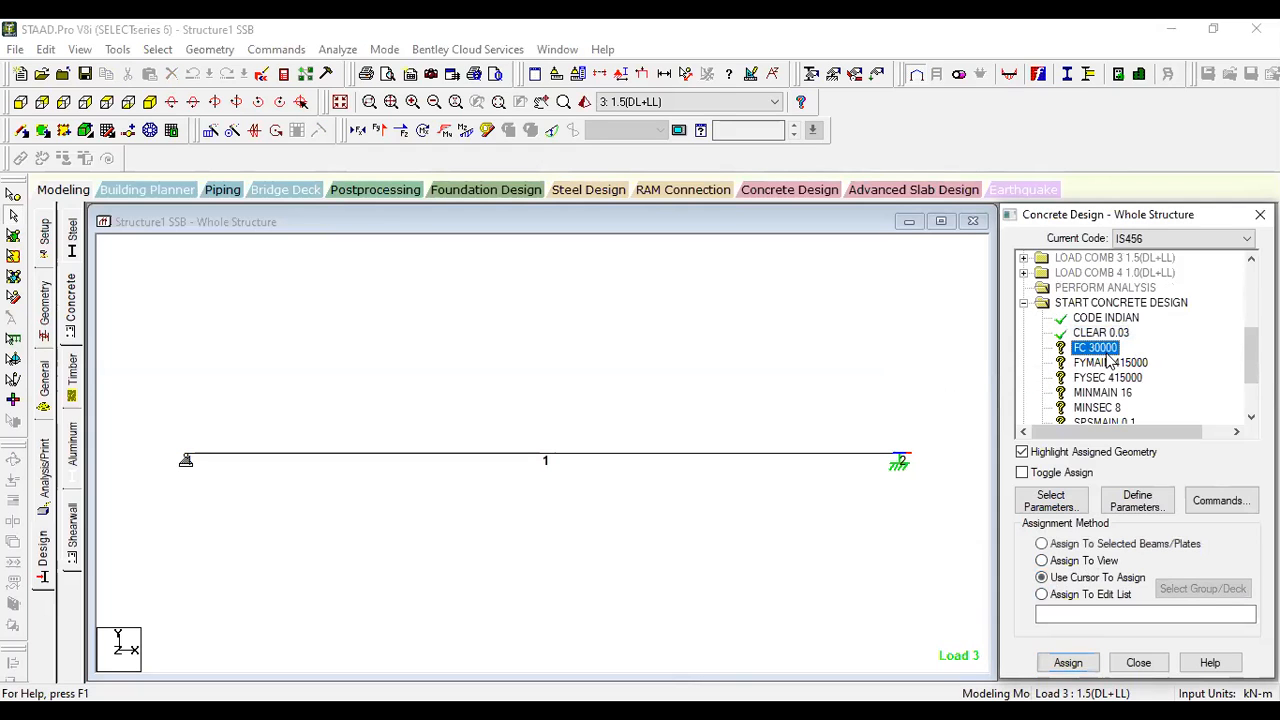
{"action": "left_click", "coordinate": [1068, 562]}
{"action": "left_click", "coordinate": [1068, 662]}
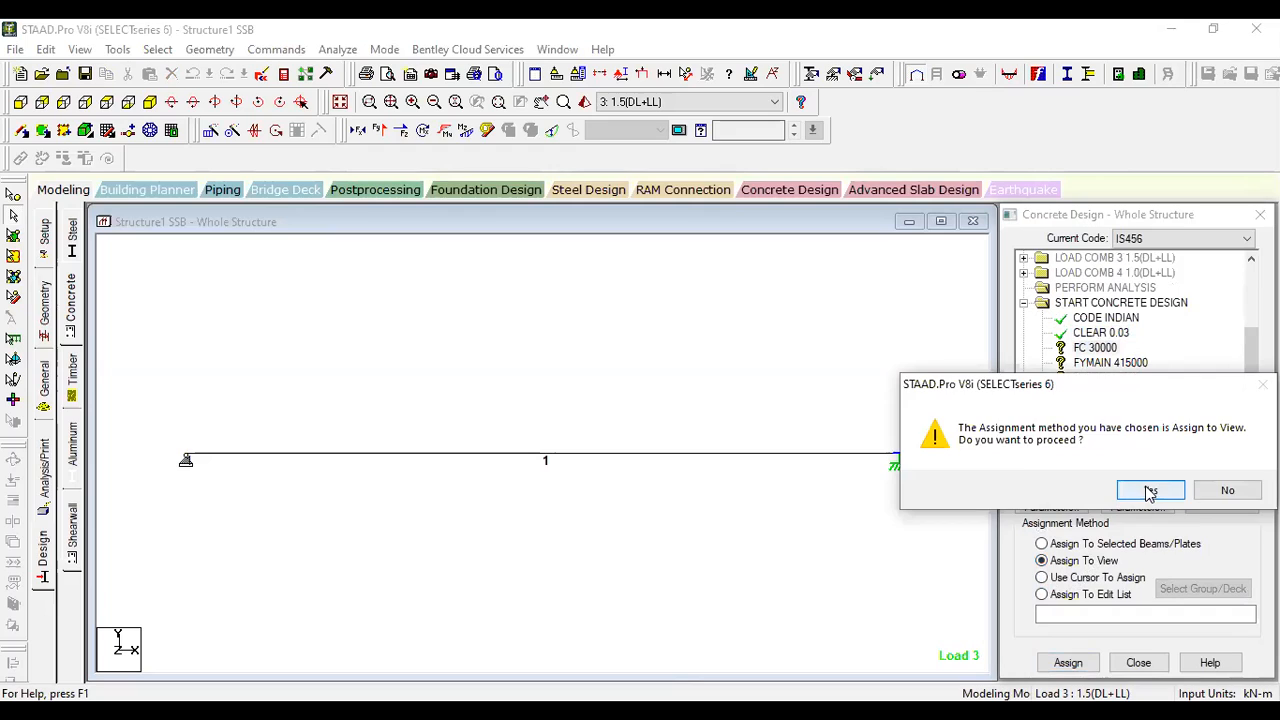
{"action": "left_click", "coordinate": [1149, 490]}
- Assign the FYMAIN 415000 parameter to beam 1 using the Assign To Edit List method
{"action": "left_click", "coordinate": [1110, 362]}
{"action": "left_click", "coordinate": [1090, 578]}
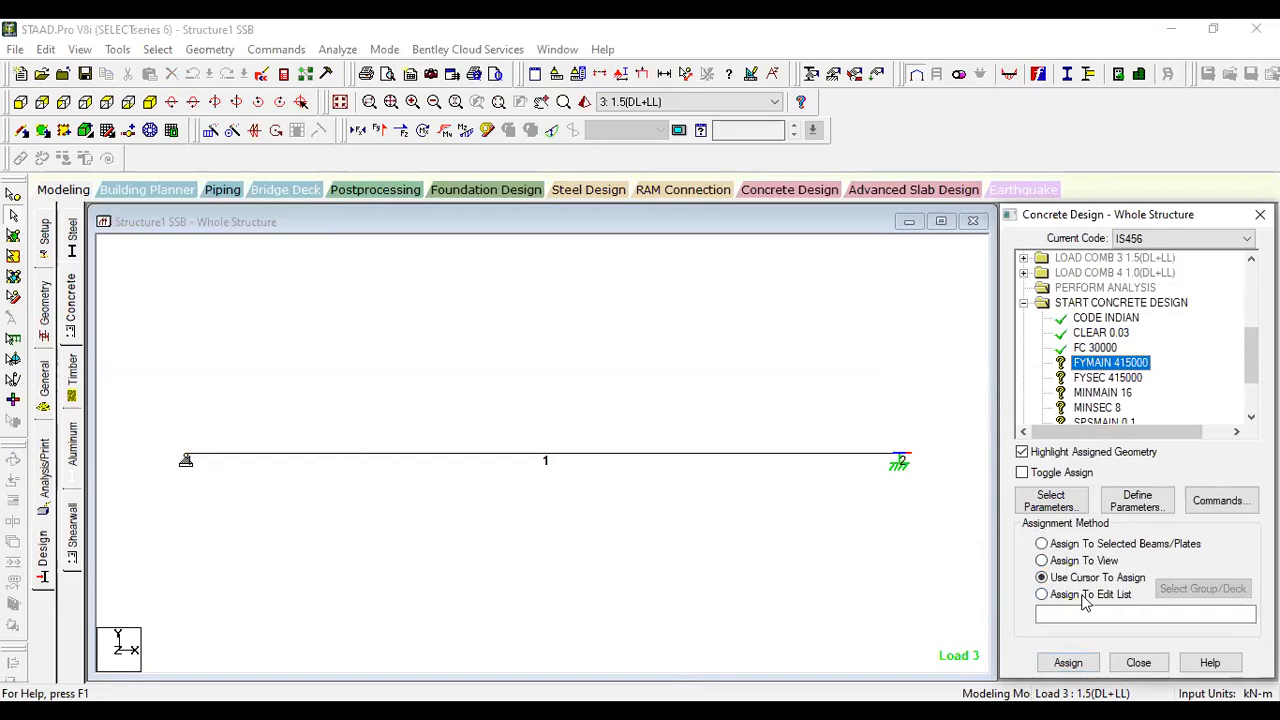
{"action": "left_click", "coordinate": [1083, 595]}
{"action": "left_click", "coordinate": [1065, 614]}
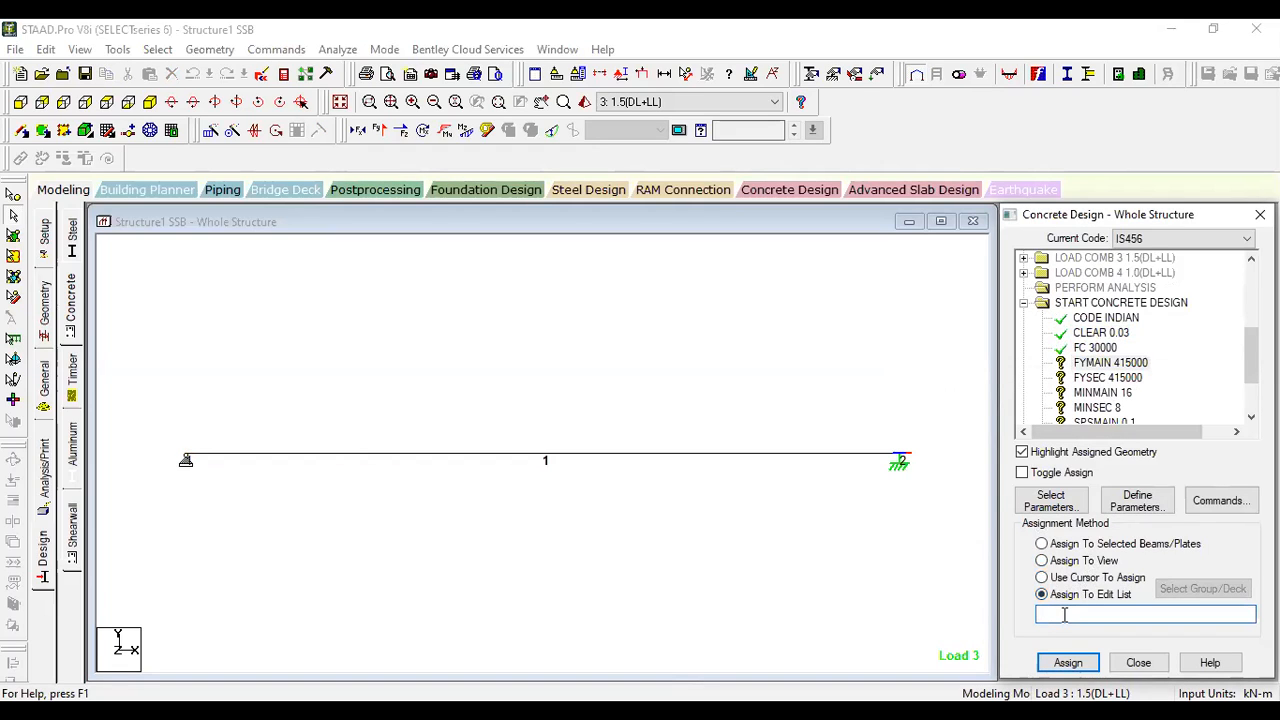
{"action": "type", "text": "1"}
{"action": "left_click", "coordinate": [1062, 662]}
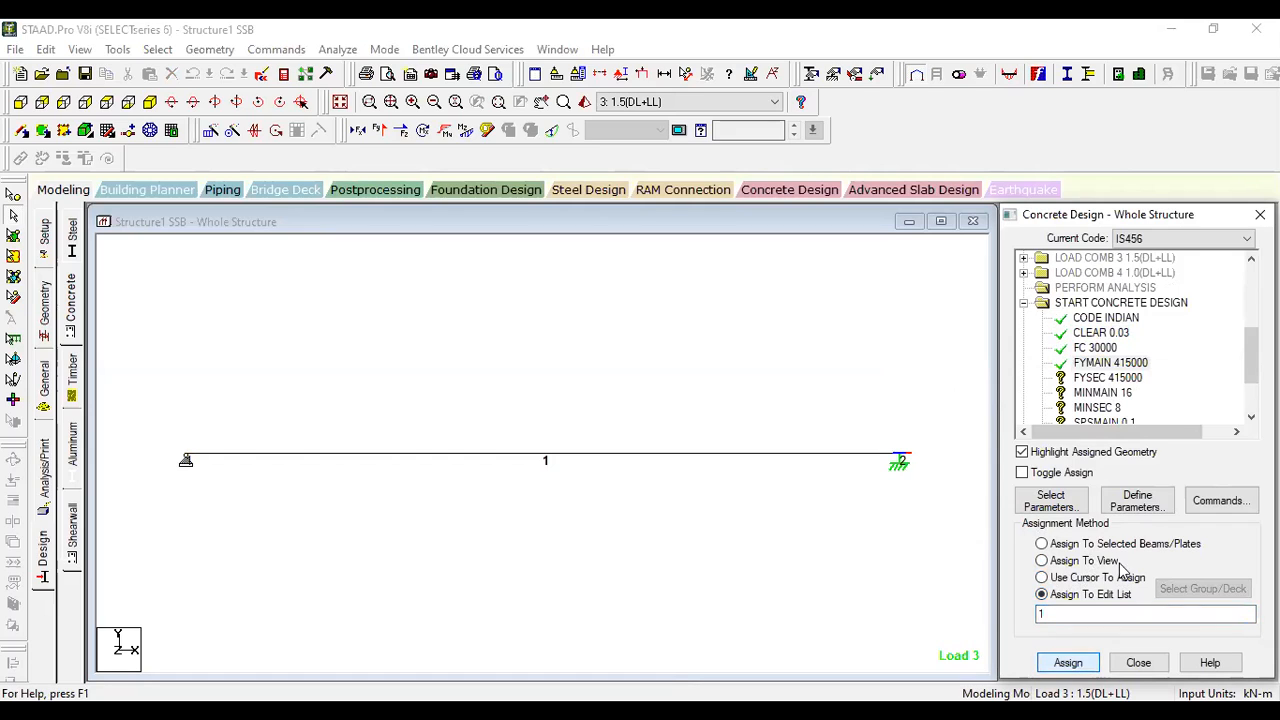
- Assign the FYSEC 415000 parameter to beam 1 by its member number
{"action": "left_click", "coordinate": [1100, 378]}
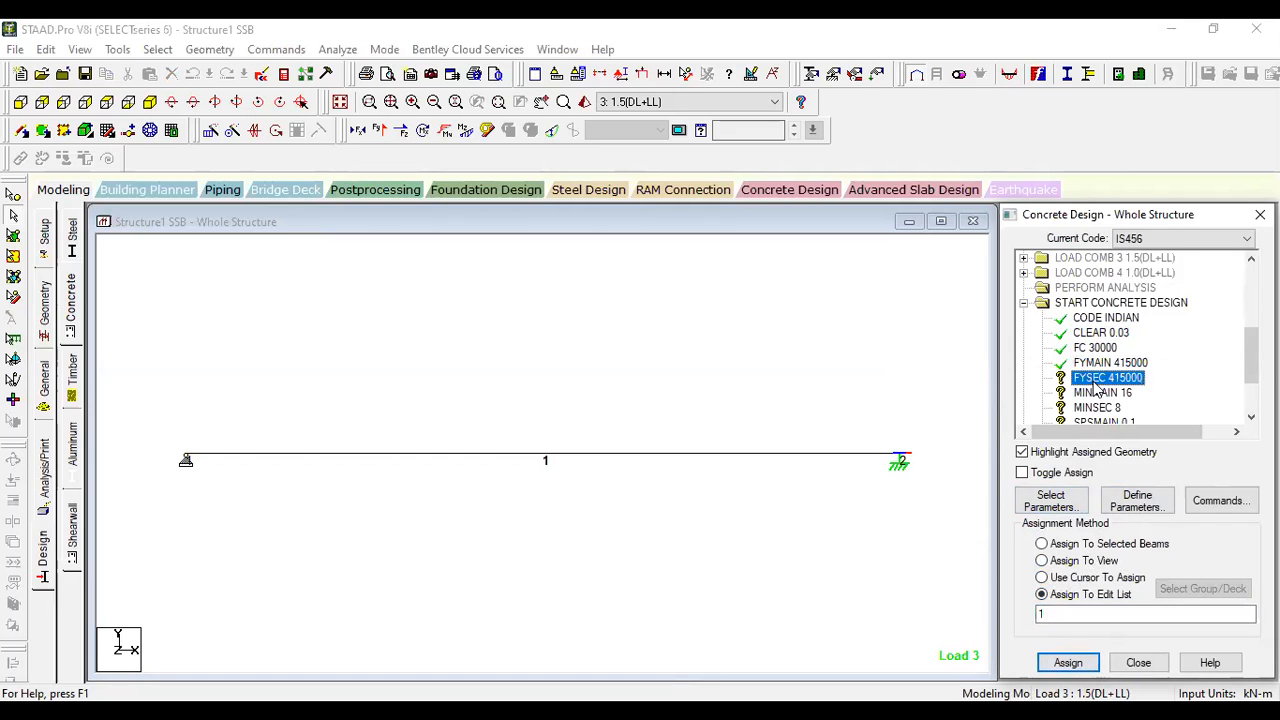
{"action": "left_click", "coordinate": [1065, 614]}
{"action": "type", "text": "1"}
{"action": "left_click", "coordinate": [1068, 662]}
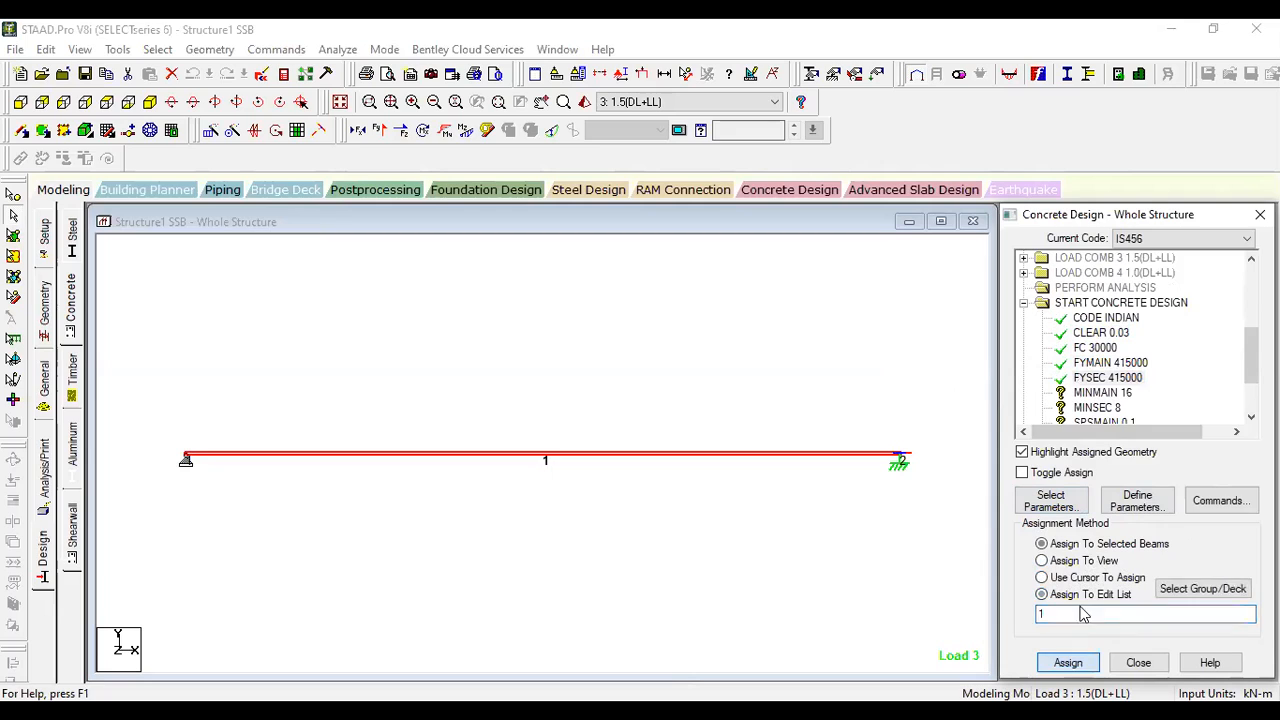
- Assign the MINMAIN 16 and MINSEC 8 parameters to beam 1 by its member number
{"action": "left_click", "coordinate": [1100, 392]}
{"action": "left_click", "coordinate": [1097, 614]}
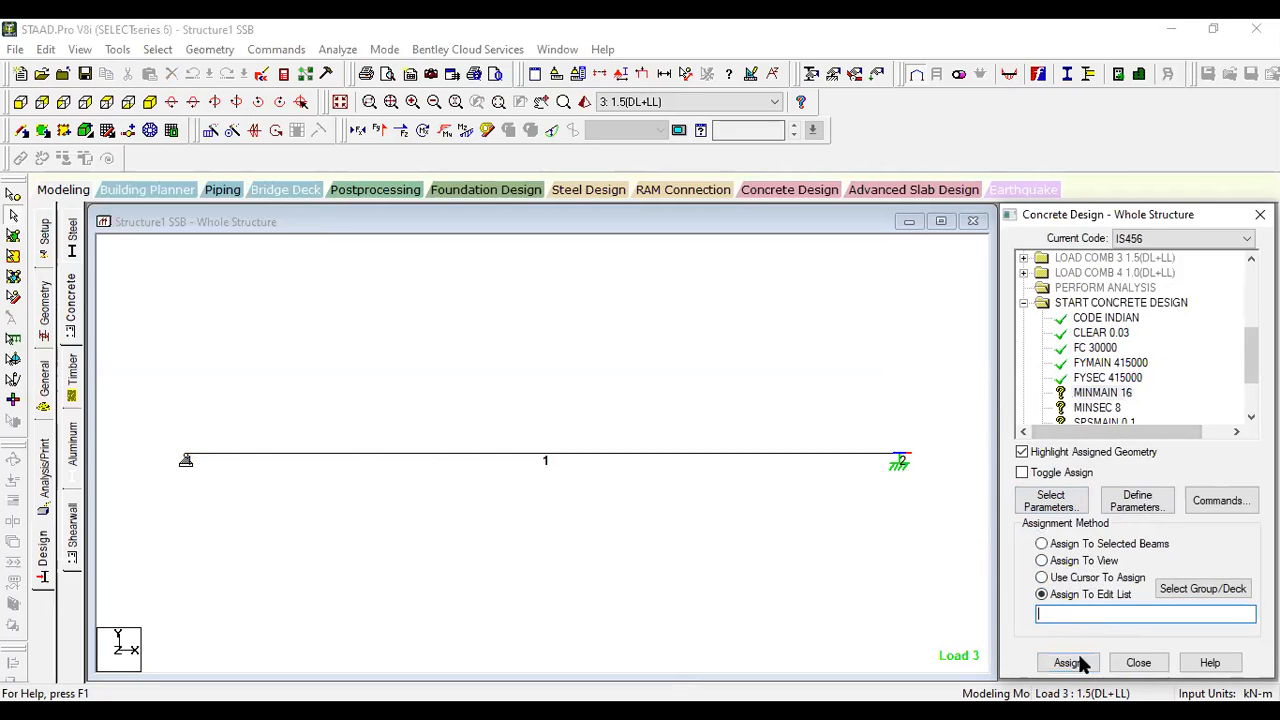
{"action": "left_click", "coordinate": [1068, 664]}
{"action": "left_click", "coordinate": [1097, 407]}
{"action": "left_click", "coordinate": [1096, 612]}
{"action": "type", "text": "1"}
{"action": "left_click", "coordinate": [1068, 662]}
- Assign the SPSMAIN 0.1 parameter to beam 1 by its member number
{"action": "scroll", "coordinate": [1110, 390], "scroll_direction": "down", "scroll_amount": 2}
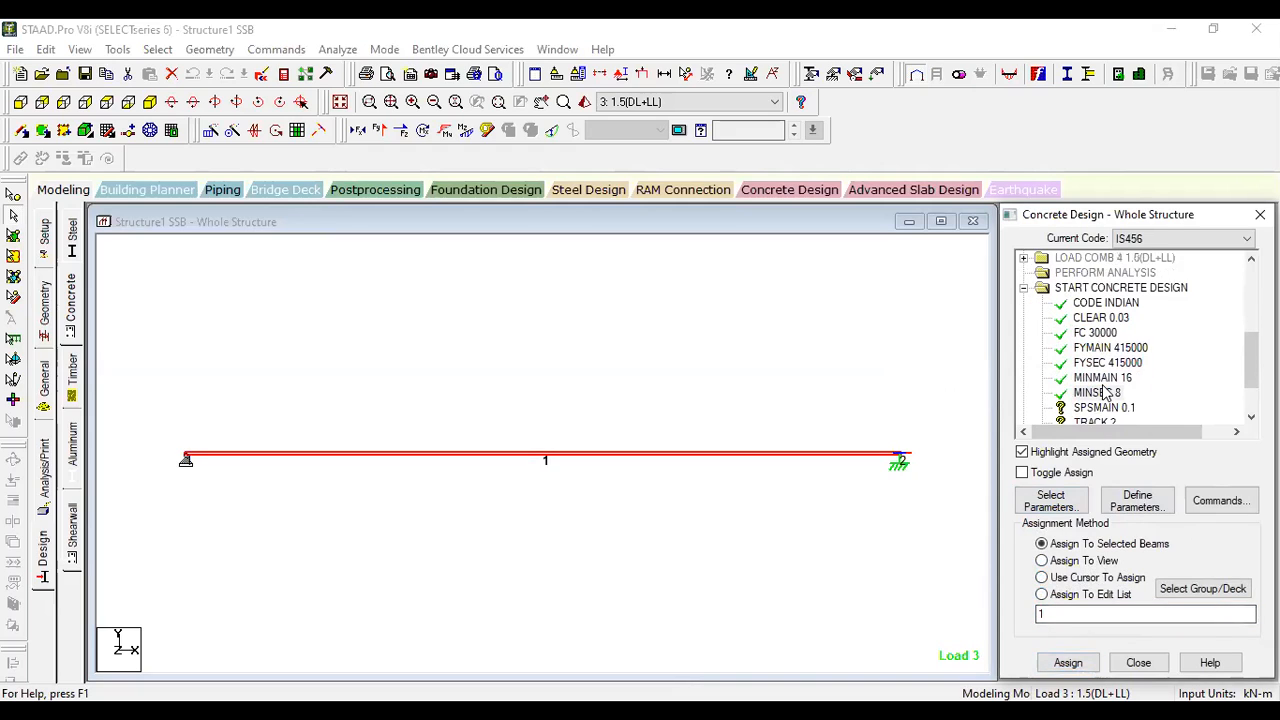
{"action": "left_click", "coordinate": [1104, 393]}
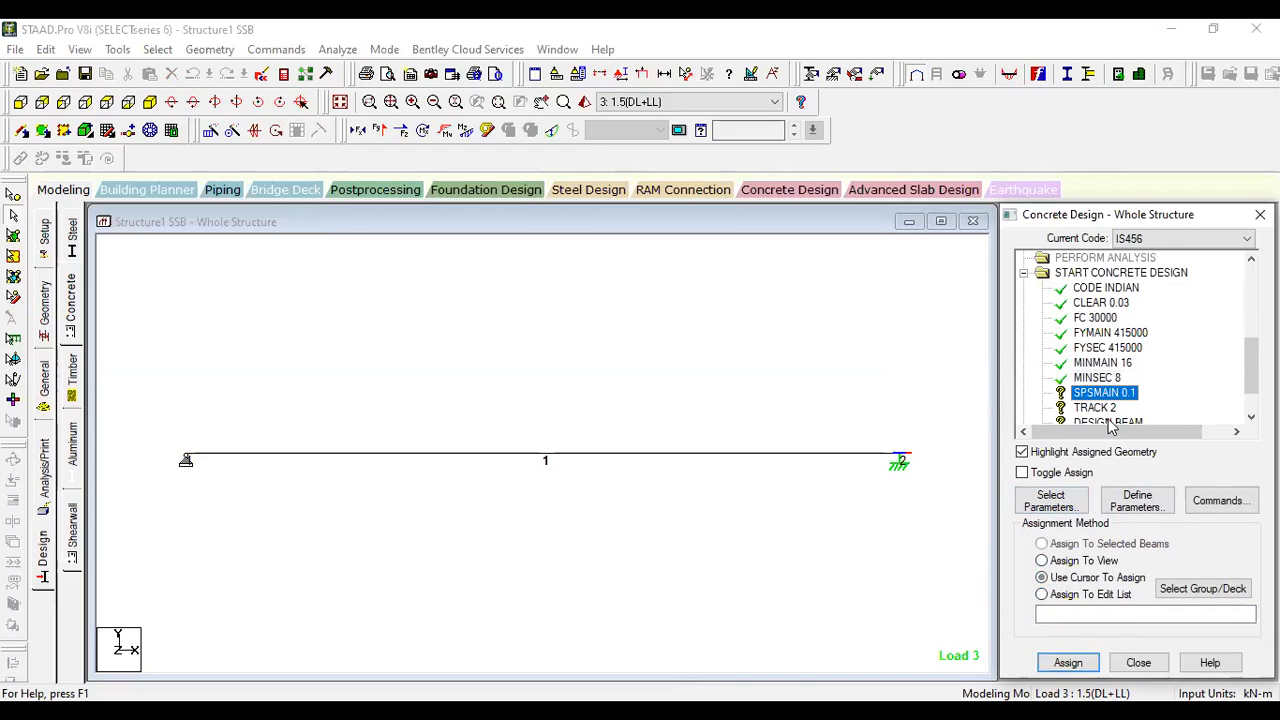
{"action": "left_click", "coordinate": [1060, 613]}
{"action": "type", "text": "1"}
{"action": "left_click", "coordinate": [1068, 662]}
- Assign the TRACK 2 parameter to beam 1 by its member number
{"action": "scroll", "coordinate": [1097, 405], "scroll_direction": "down", "scroll_amount": 3}
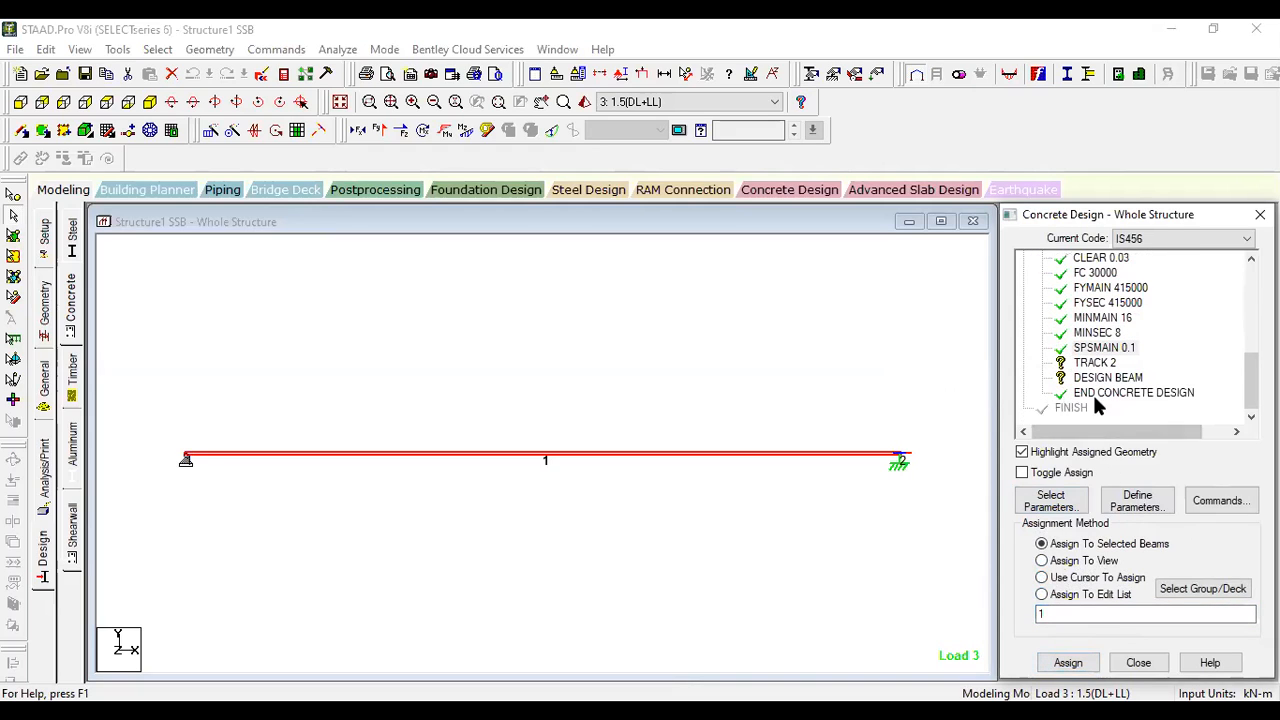
{"action": "left_click", "coordinate": [1093, 362]}
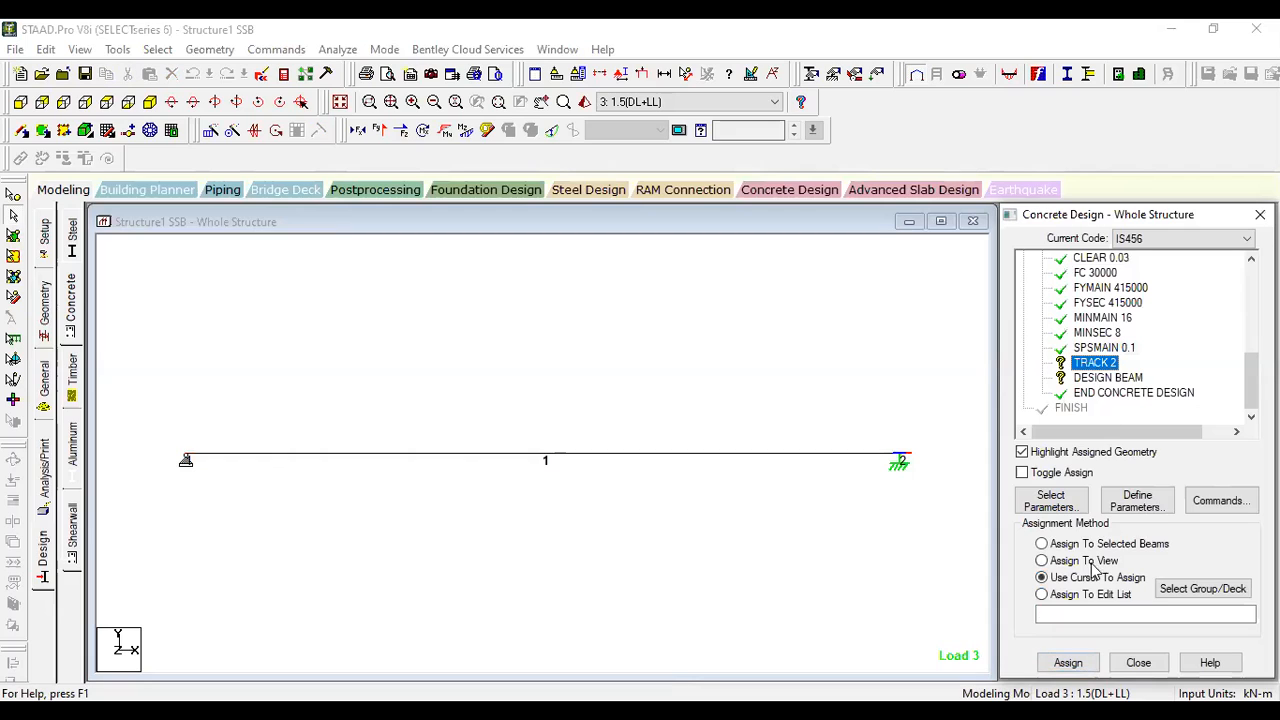
{"action": "left_click", "coordinate": [1068, 613]}
{"action": "type", "text": "1"}
{"action": "left_click", "coordinate": [1068, 662]}
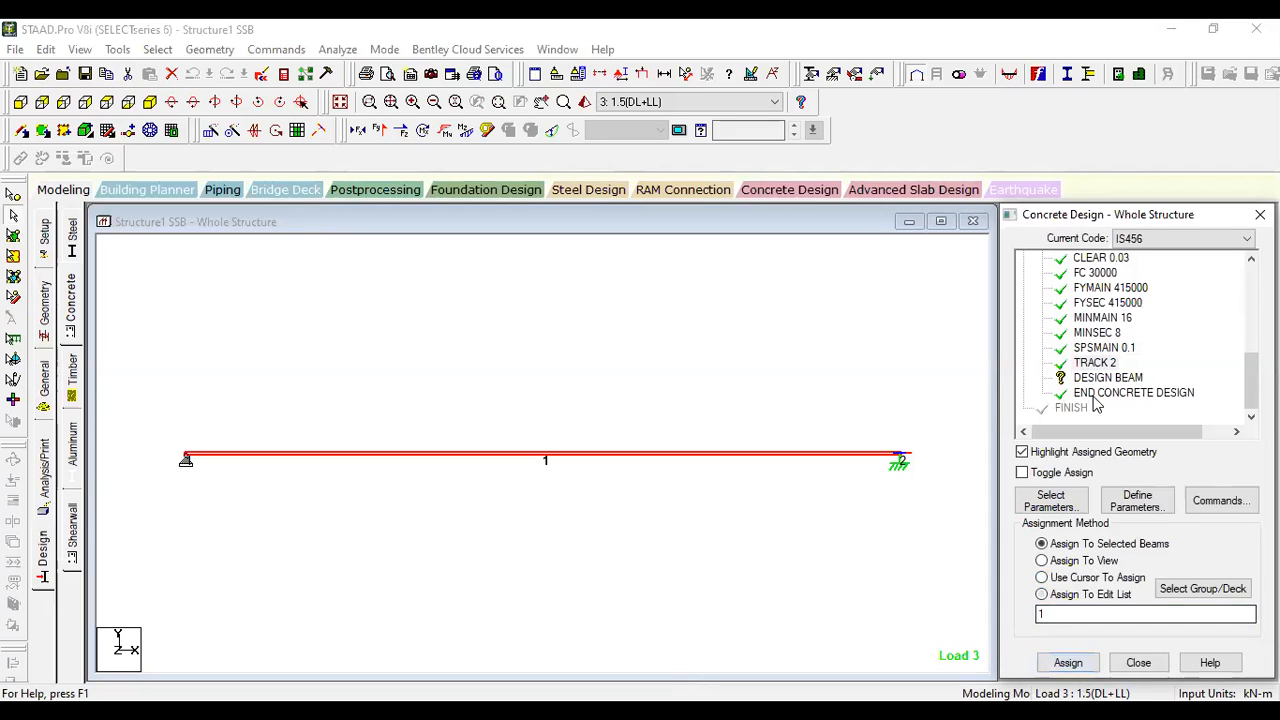
- Assign the DESIGN BEAM command to beam 1 by its member number
{"action": "left_click", "coordinate": [1105, 377]}
{"action": "left_click", "coordinate": [1065, 613]}
{"action": "type", "text": "1"}
{"action": "left_click", "coordinate": [1062, 662]}
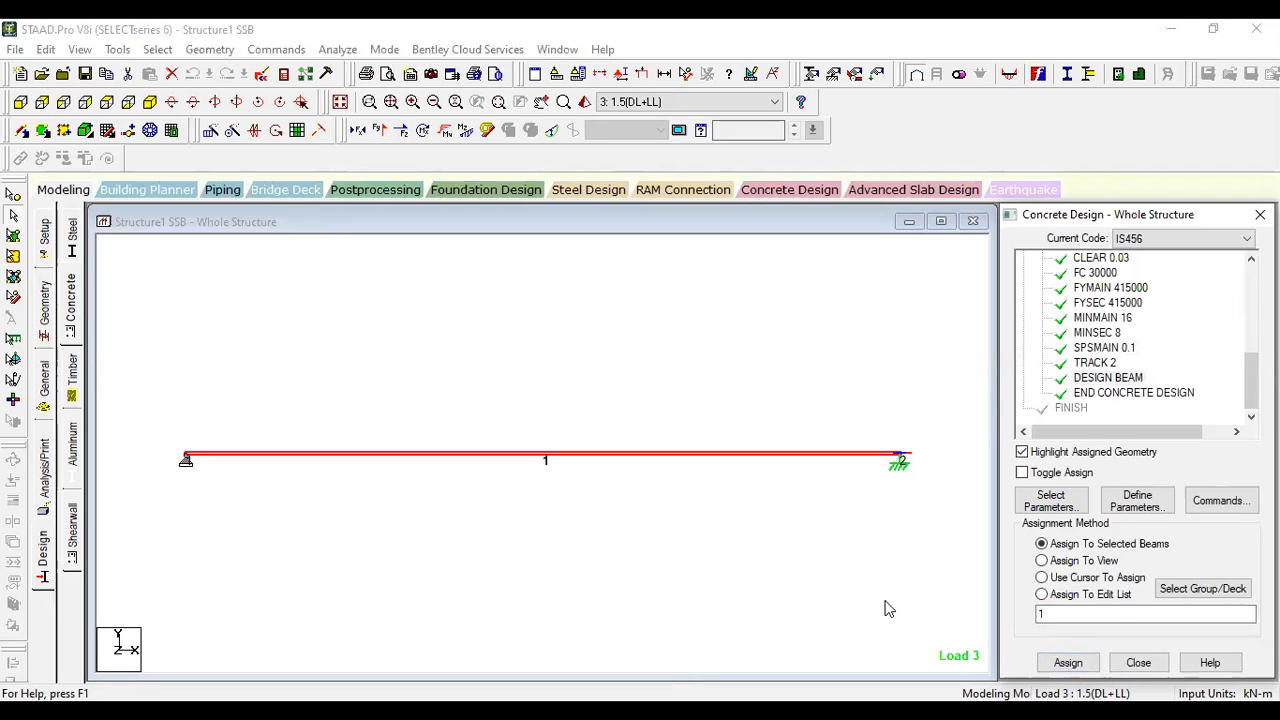
- Deselect the beam, run the analysis while saving the modified structure, and close the analysis run when it finishes
{"action": "left_click", "coordinate": [680, 291]}
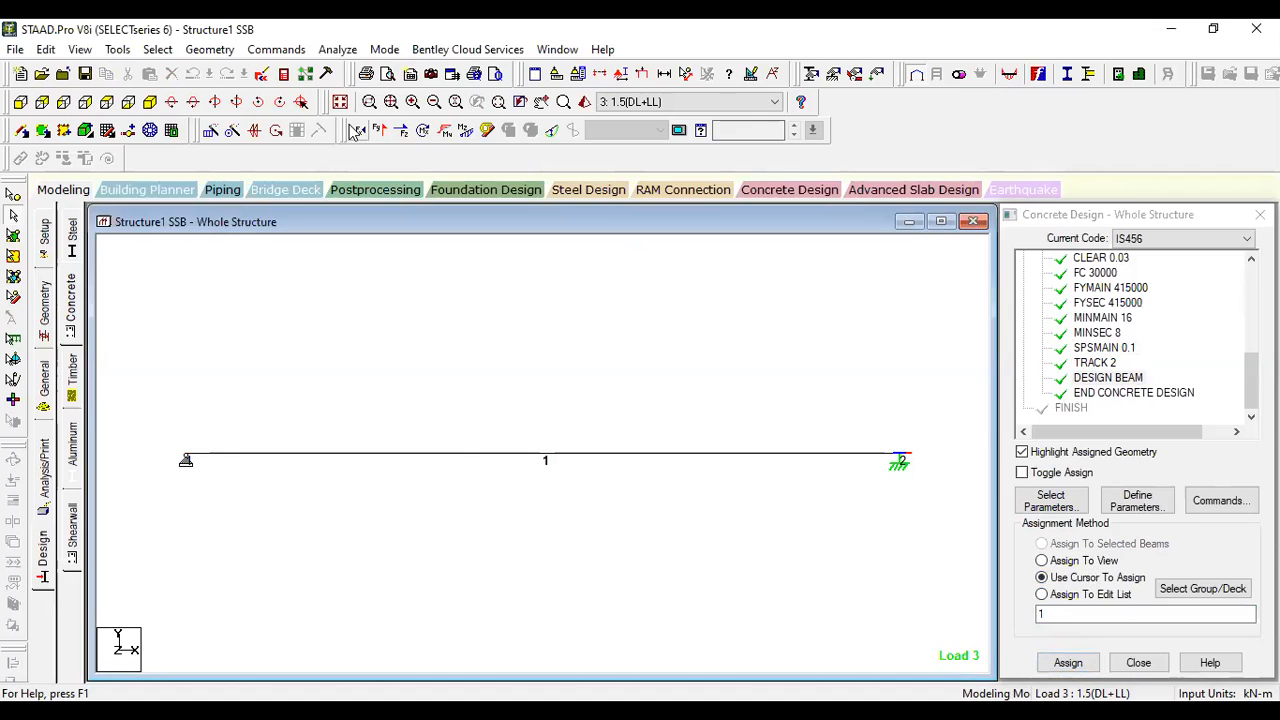
{"action": "left_click", "coordinate": [340, 52]}
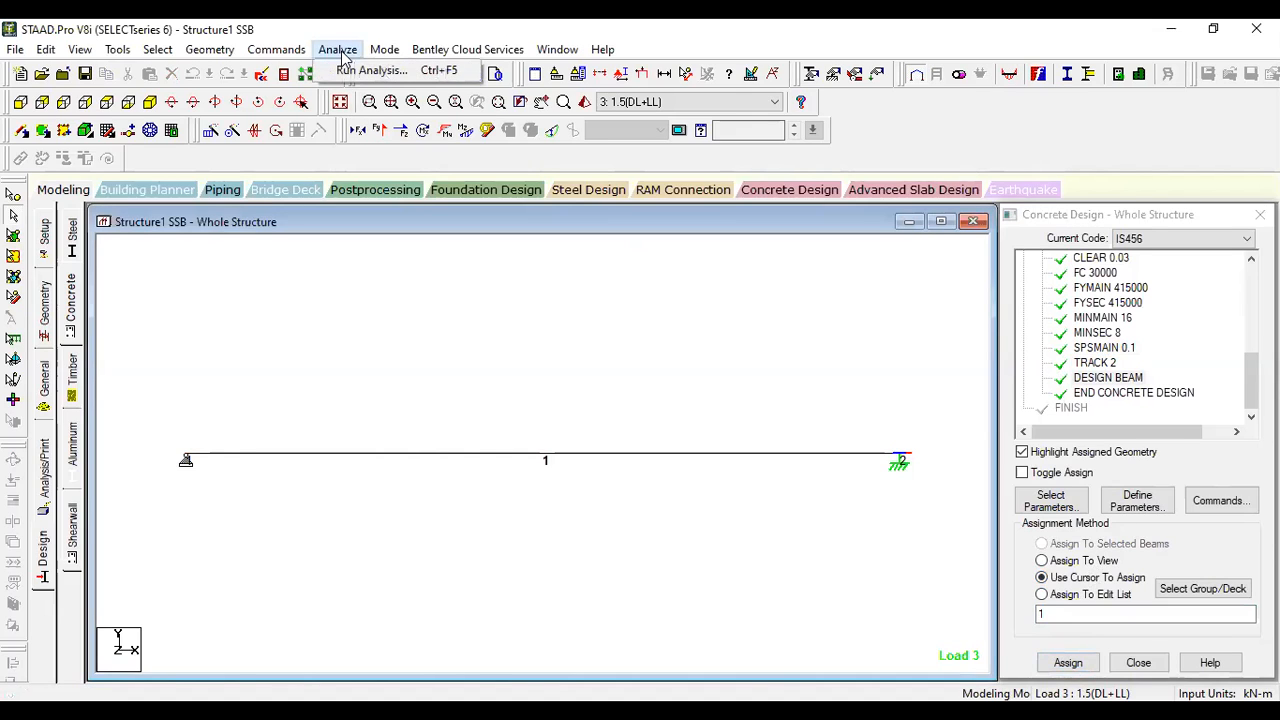
{"action": "left_click", "coordinate": [370, 72]}
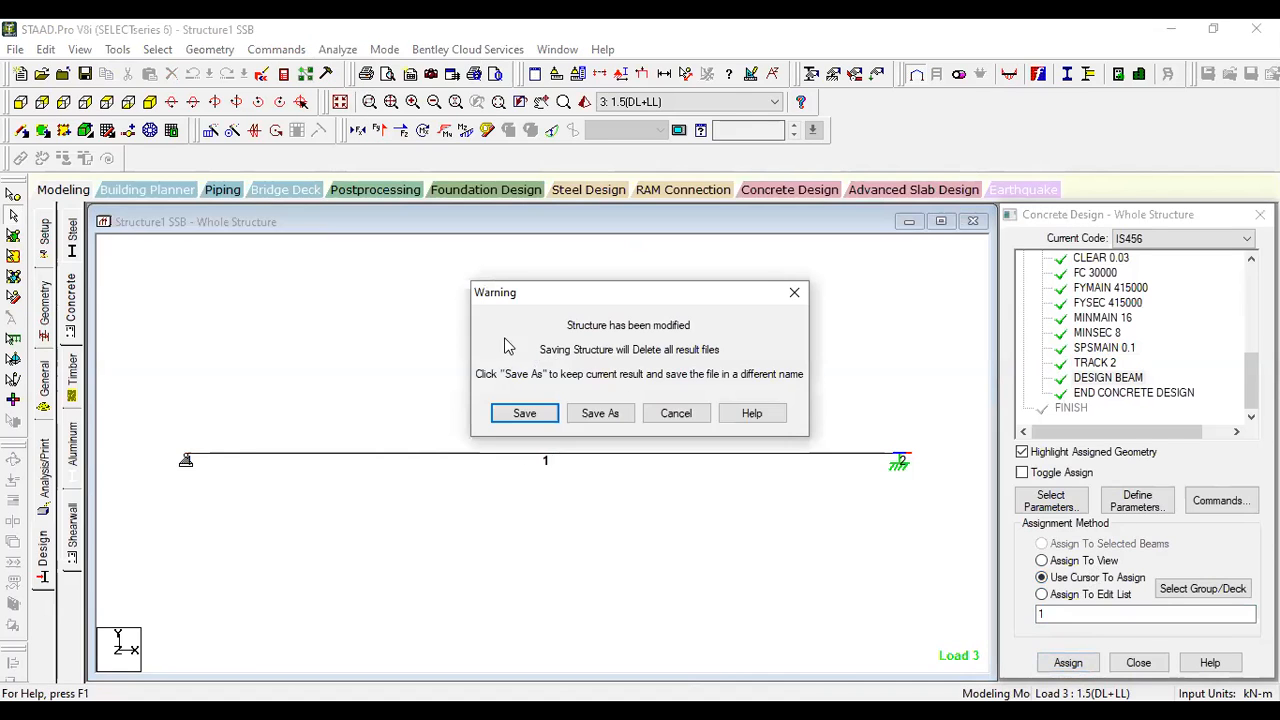
{"action": "left_click", "coordinate": [525, 415]}
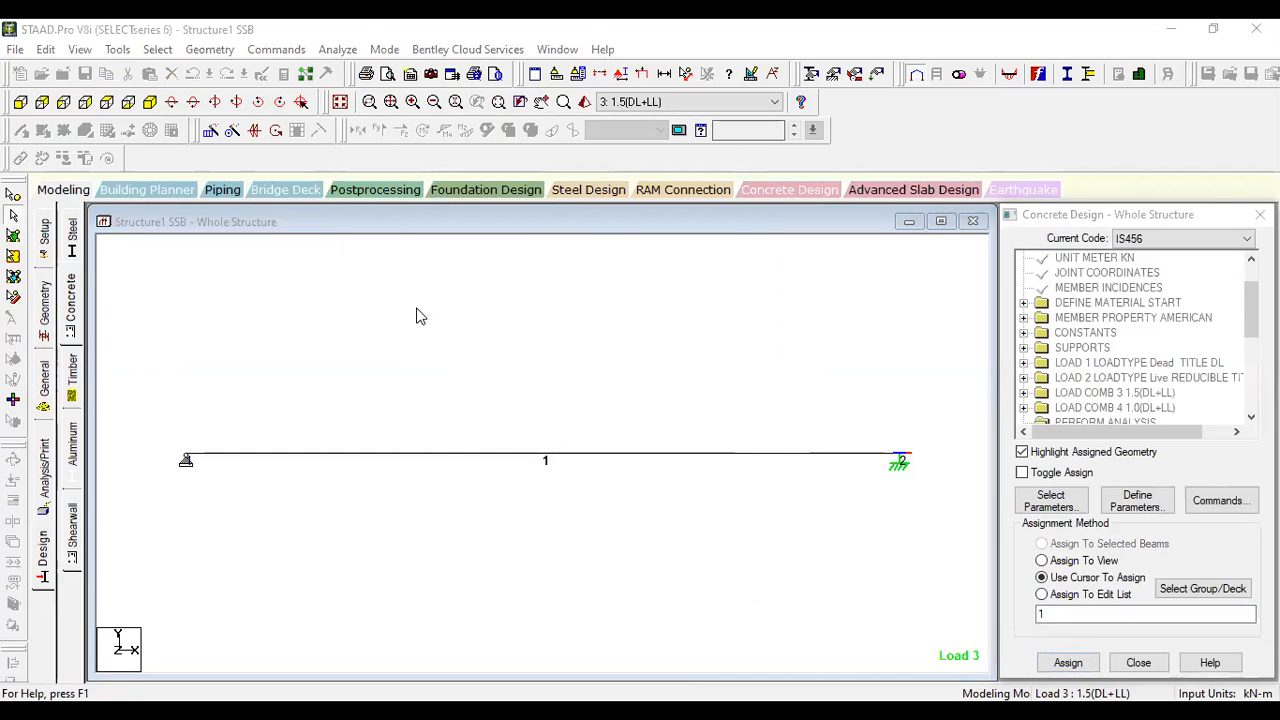
{"action": "left_click", "coordinate": [698, 597]}
- Examine the concrete design results of beam 1, including its reinforcement layout, design loads and design parameters
{"action": "double_click", "coordinate": [608, 456]}
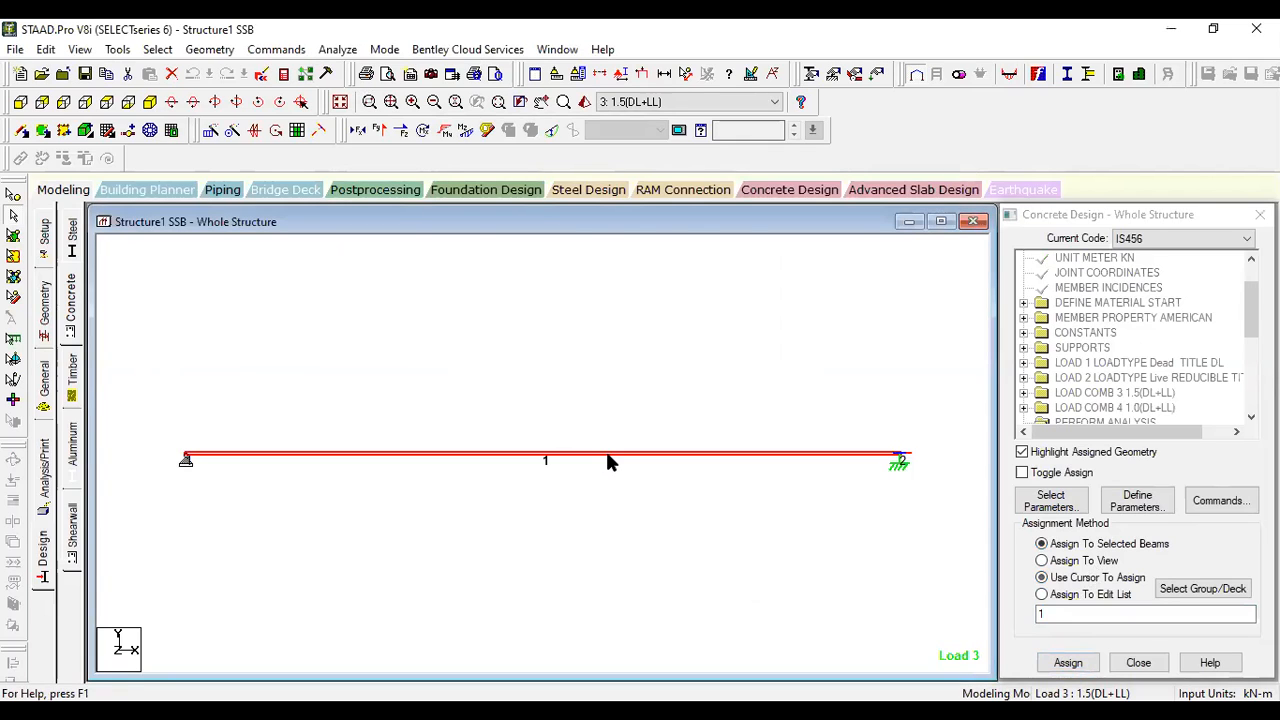
{"action": "left_click", "coordinate": [726, 186]}
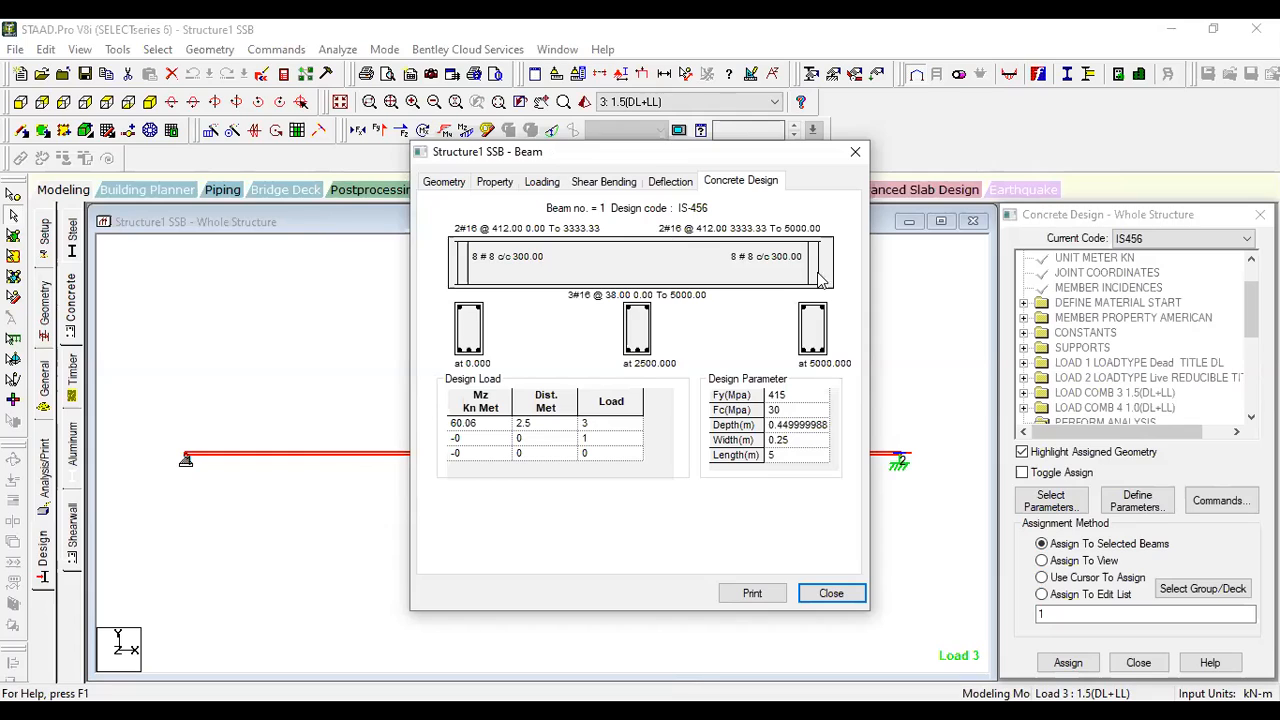
{"action": "left_click", "coordinate": [831, 594]}
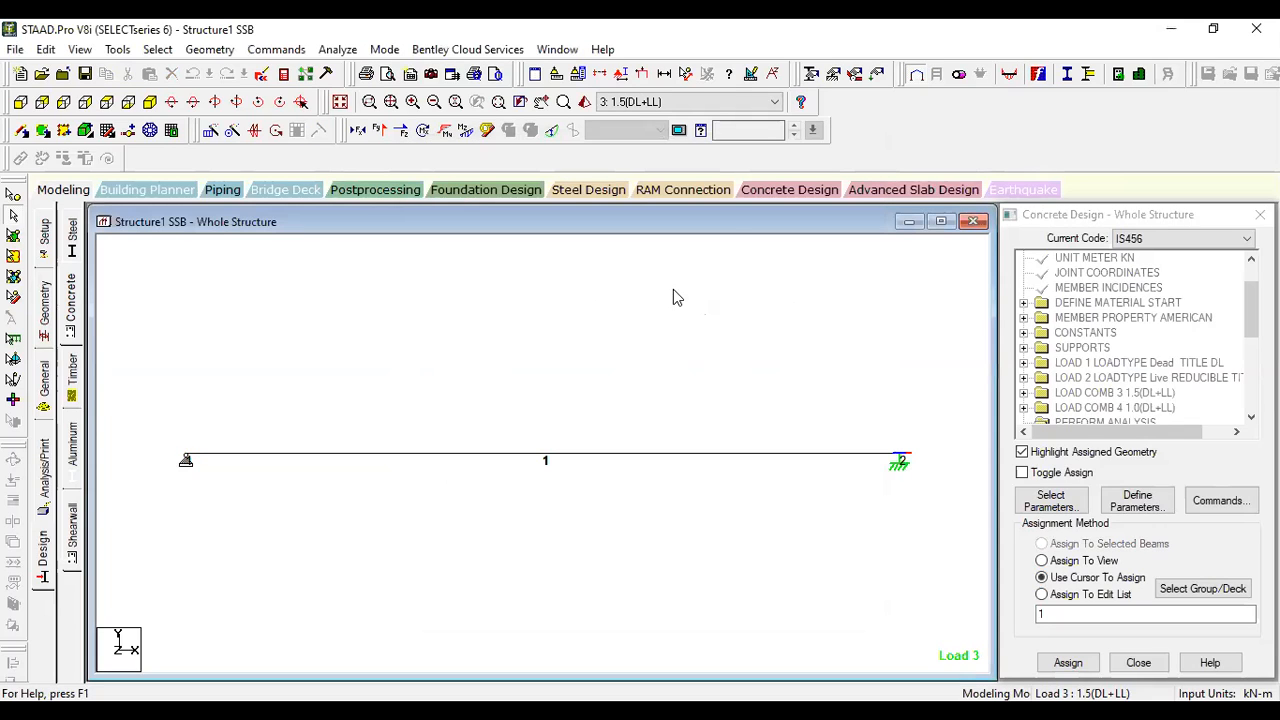